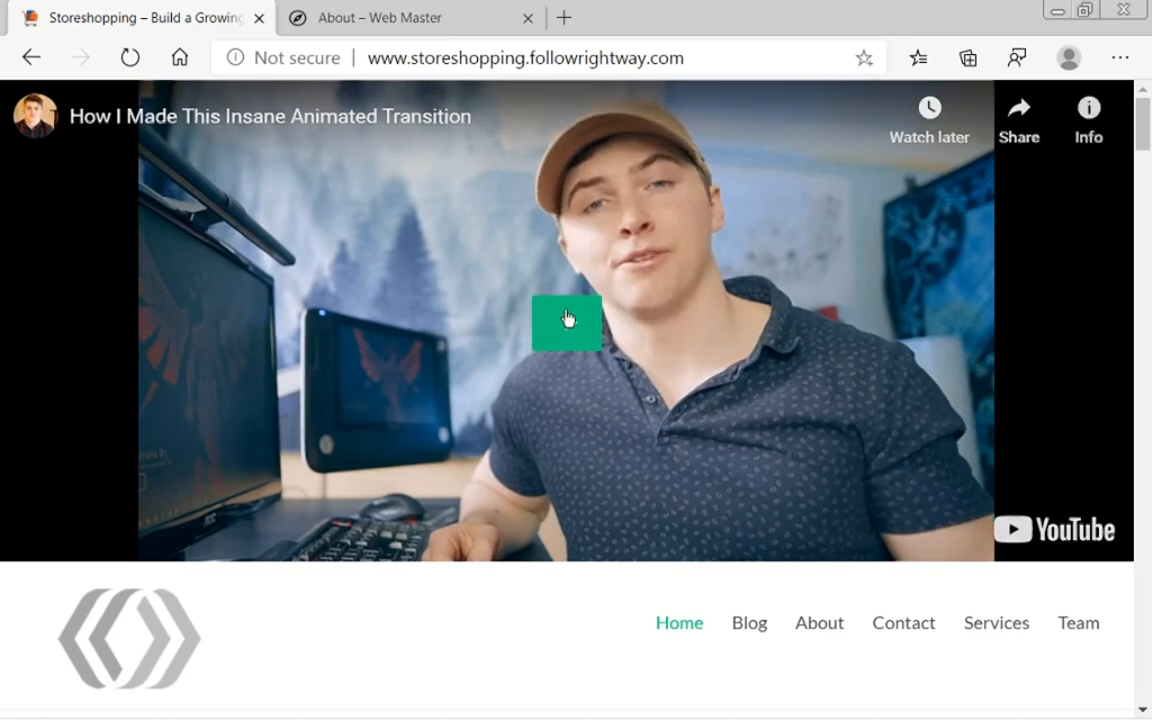
Pause the header video on the Storeshopping home page and open the site's Blog page
{"action": "left_click", "coordinate": [568, 320]}
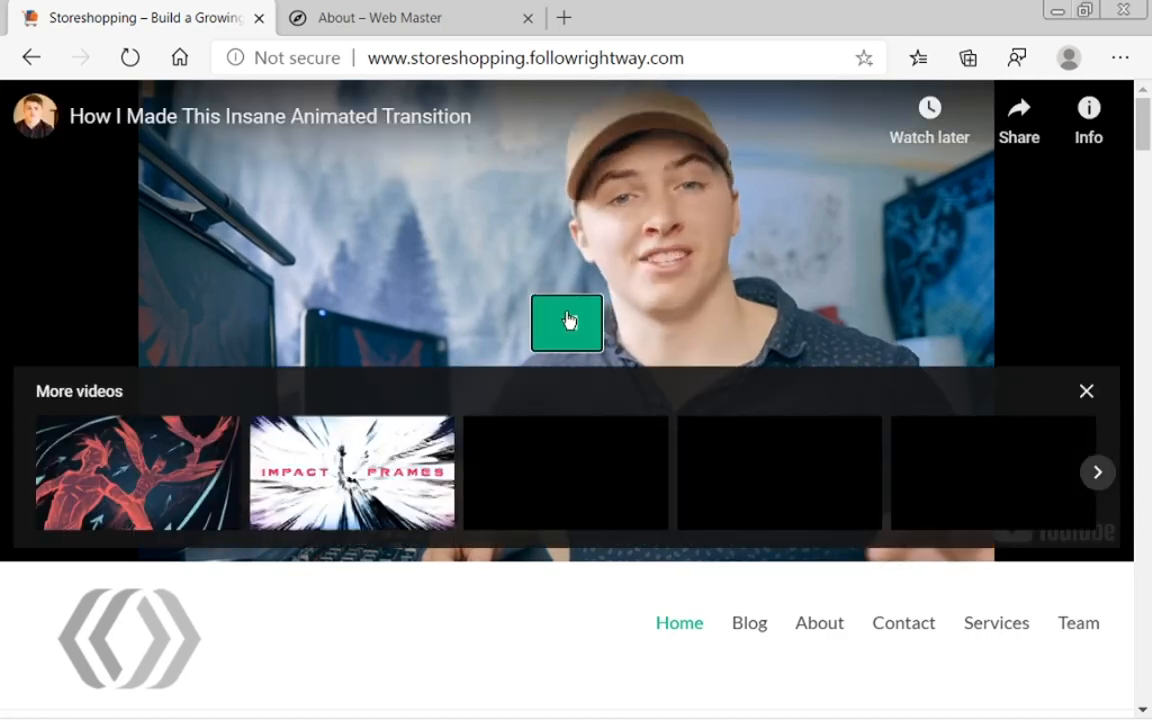
{"action": "left_click_drag", "start_coordinate": [1140, 143], "coordinate": [1146, 170]}
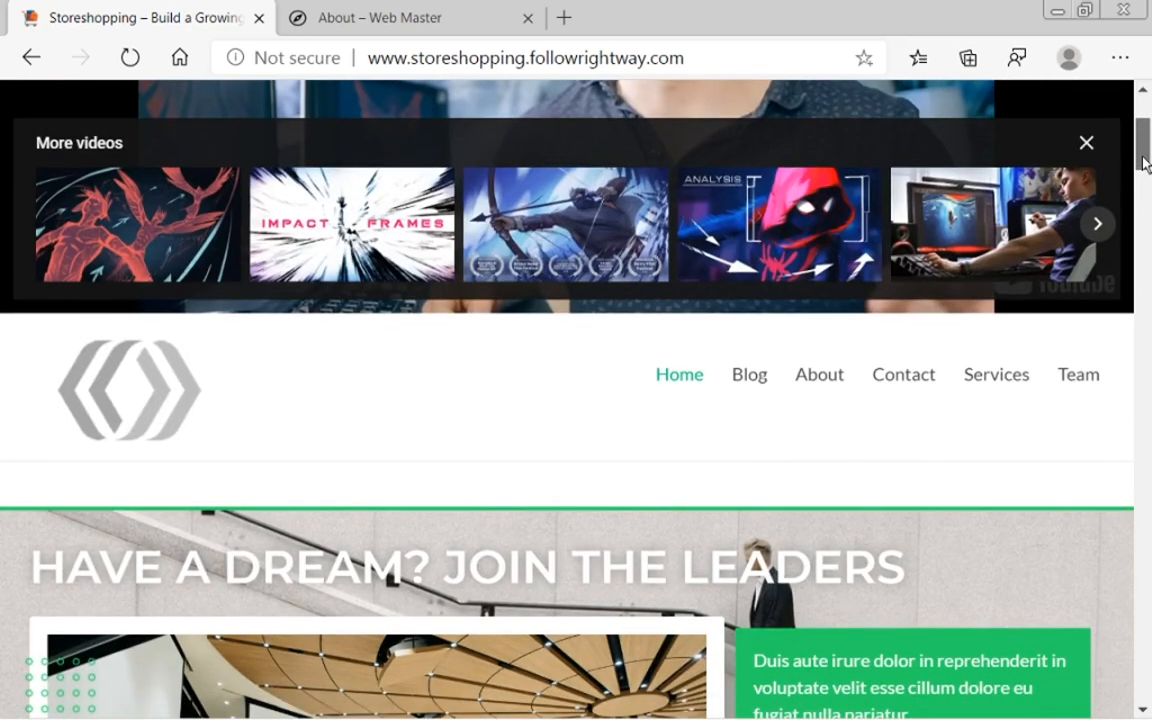
{"action": "left_click", "coordinate": [761, 381]}
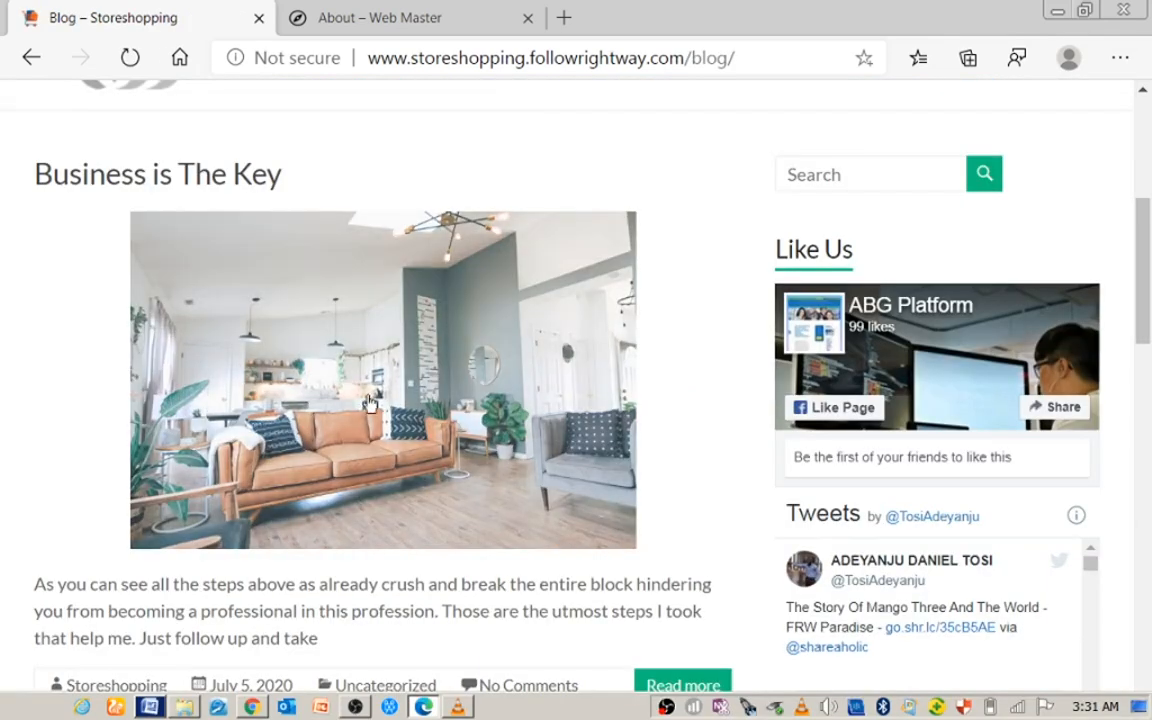
Open the blog posts Business is The Key, Be Creative and Power of Work, each in its own new tab
{"action": "right_click", "coordinate": [408, 378]}
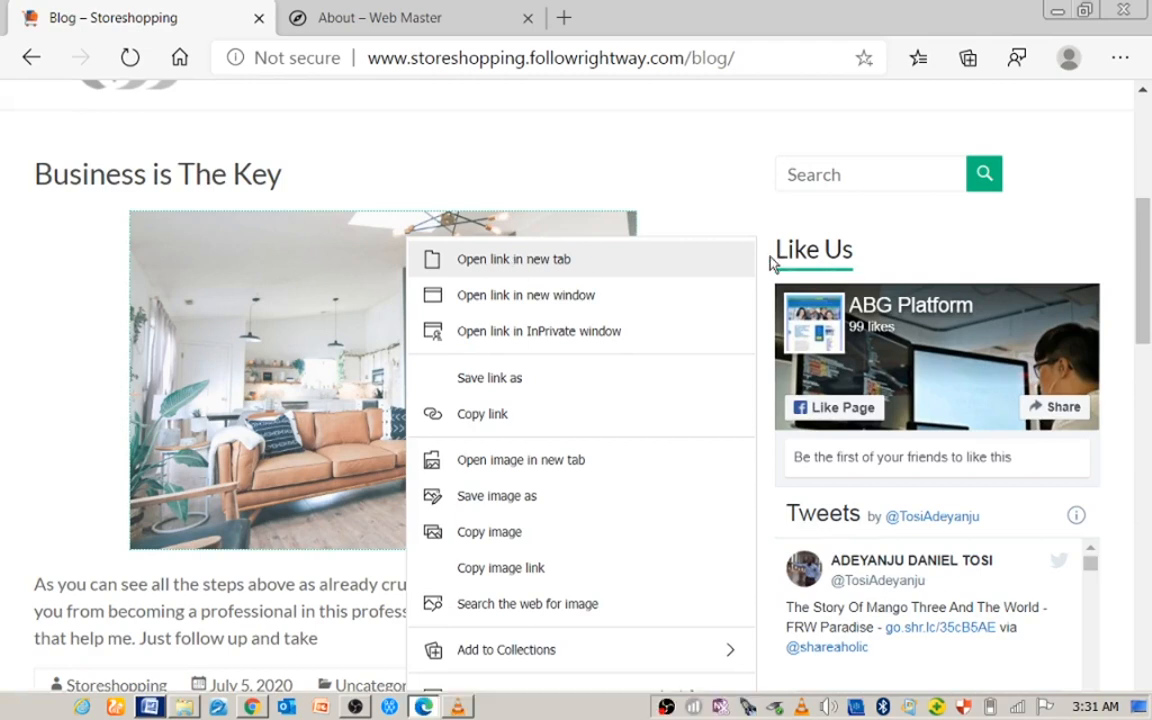
{"action": "left_click", "coordinate": [1148, 236]}
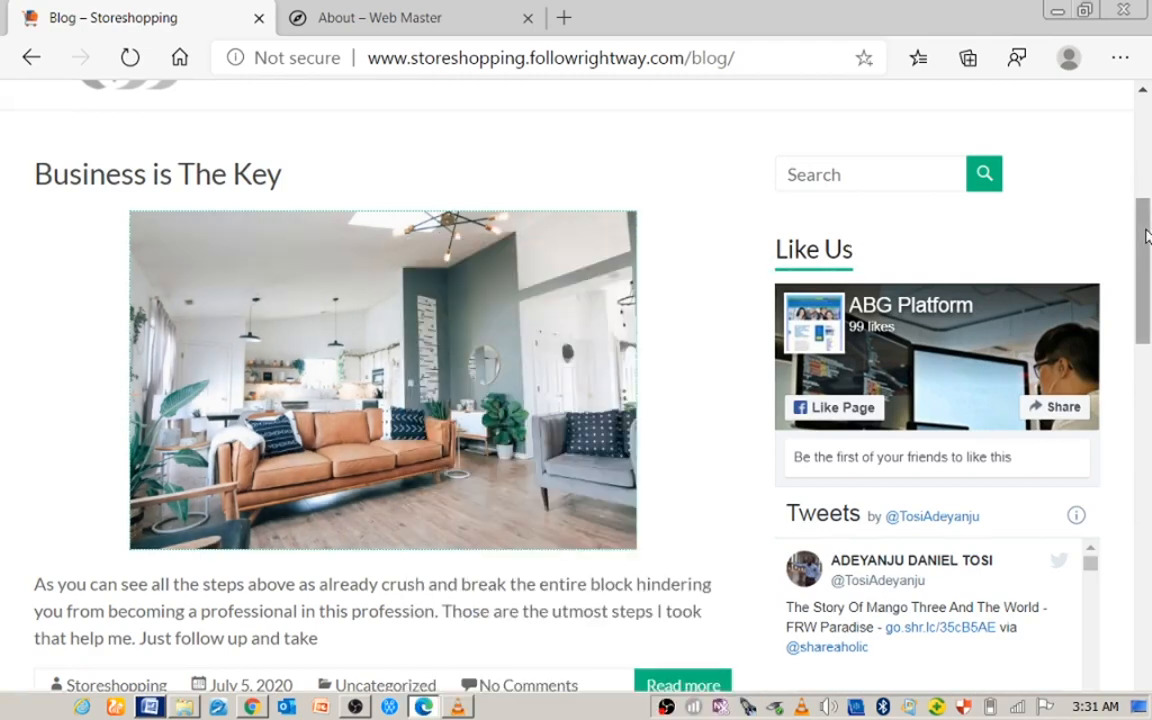
{"action": "left_click_drag", "start_coordinate": [1148, 236], "coordinate": [1146, 400]}
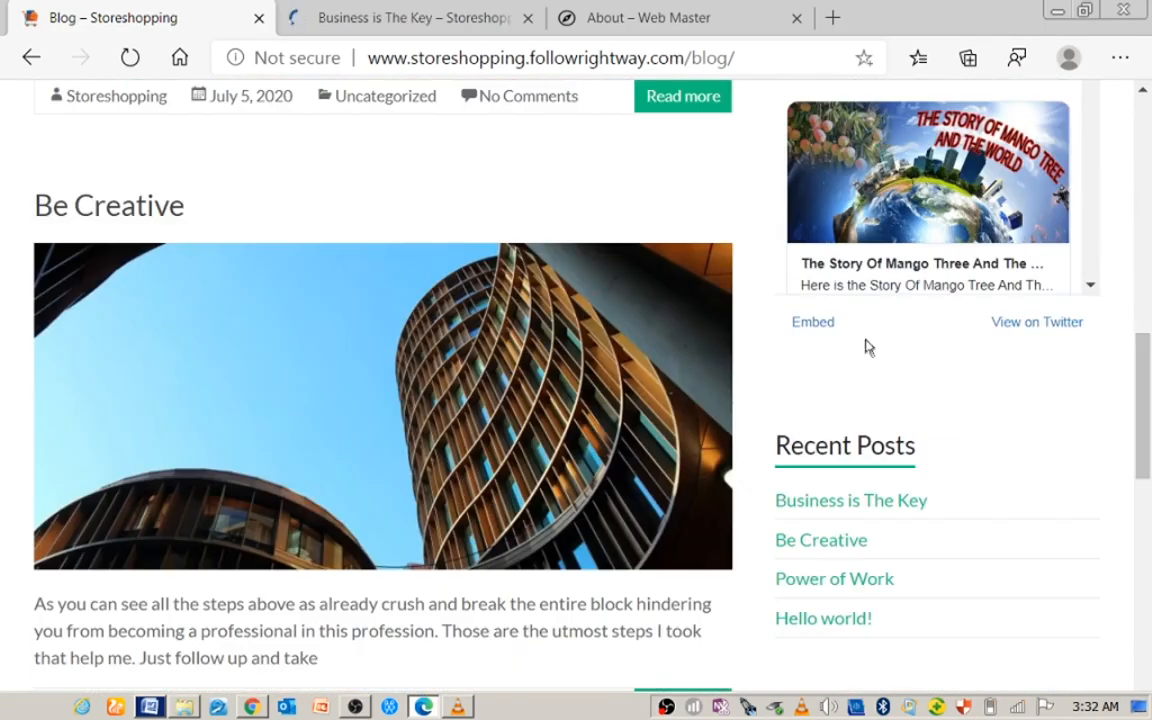
{"action": "right_click", "coordinate": [480, 395]}
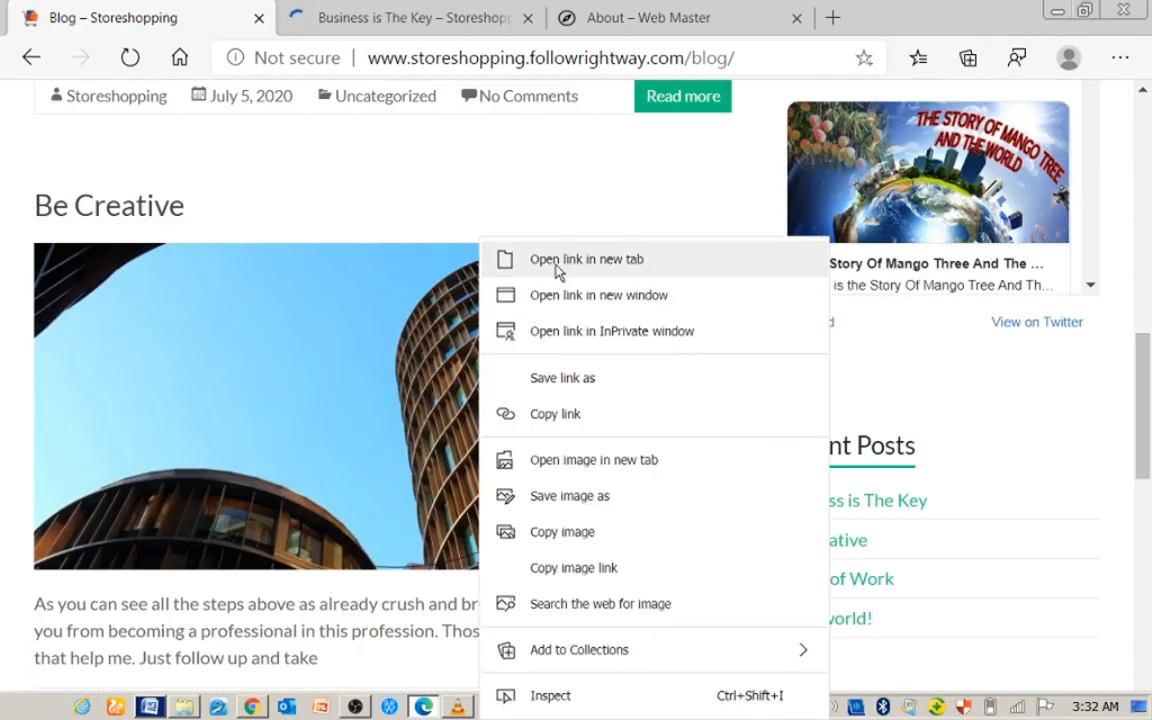
{"action": "left_click", "coordinate": [557, 268]}
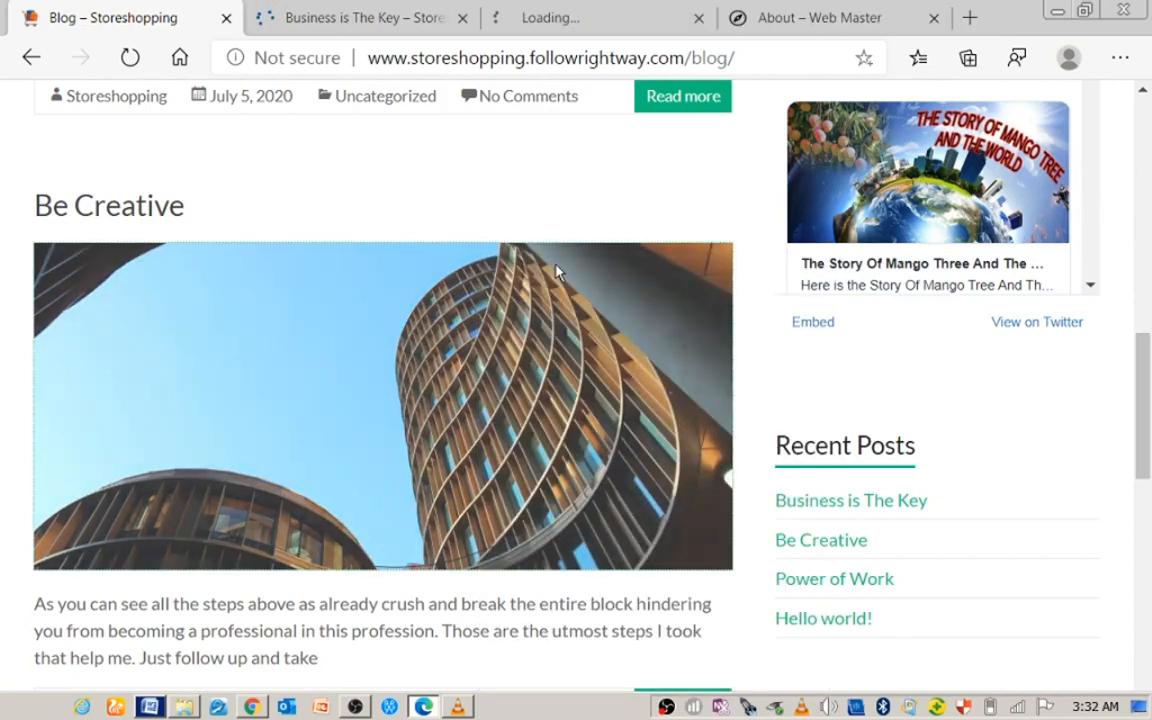
{"action": "left_click", "coordinate": [1147, 470]}
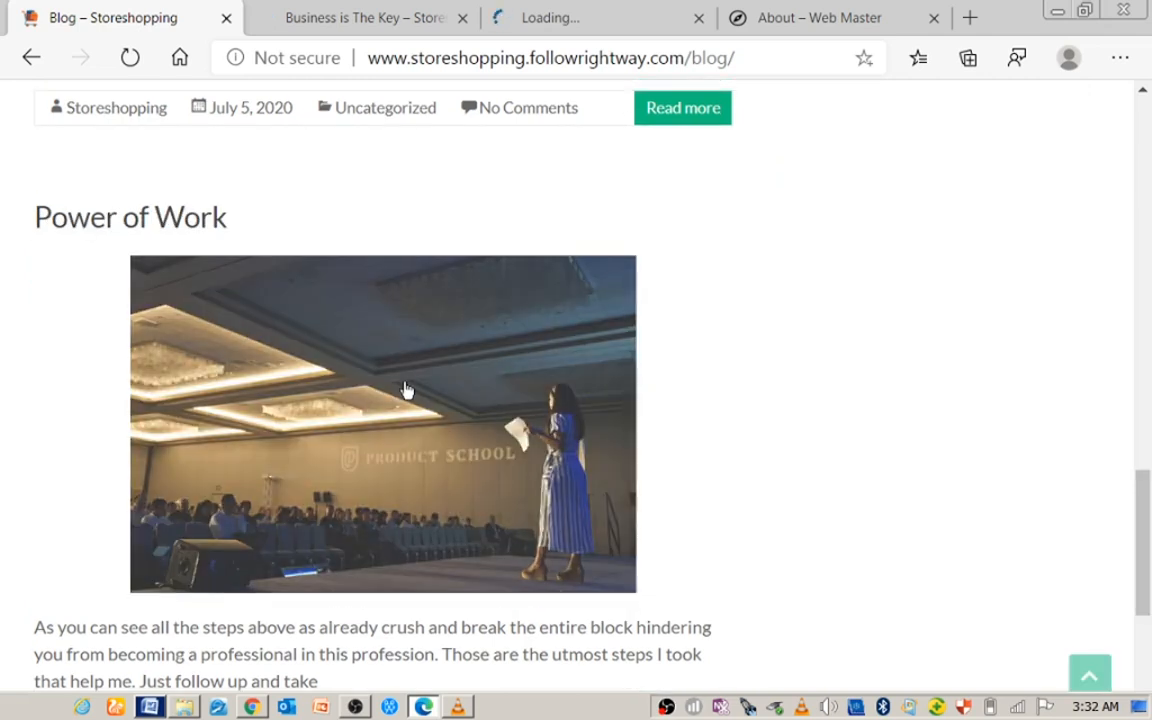
{"action": "right_click", "coordinate": [405, 389]}
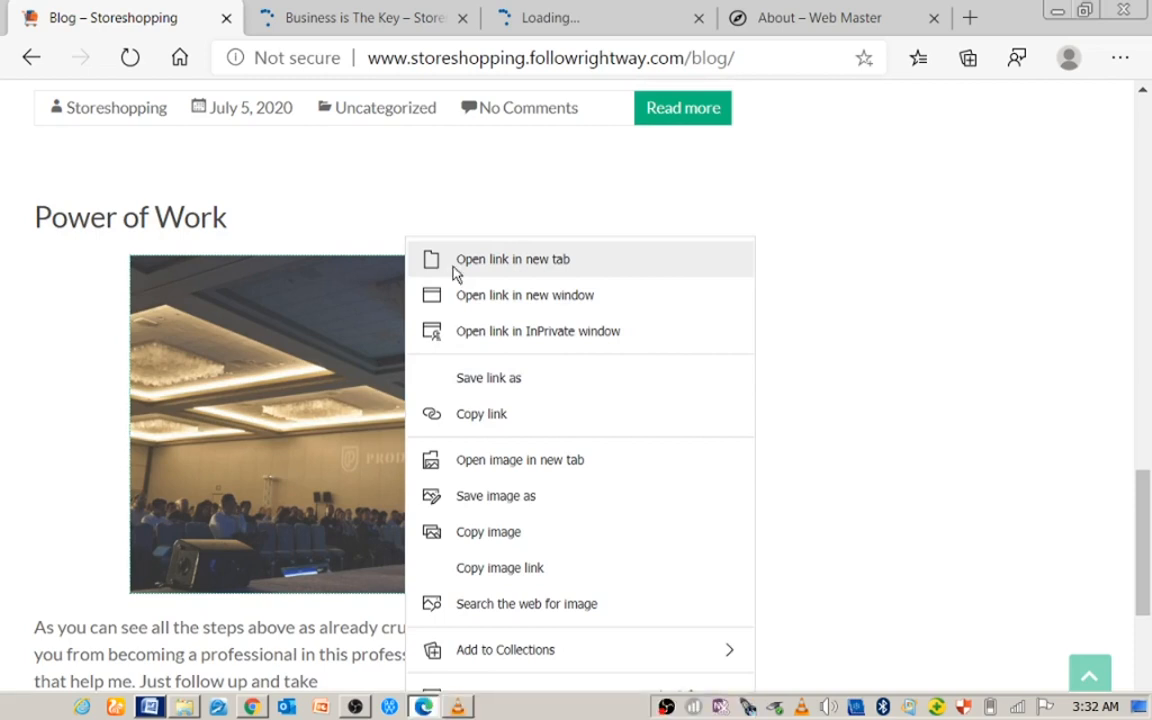
{"action": "left_click", "coordinate": [113, 32]}
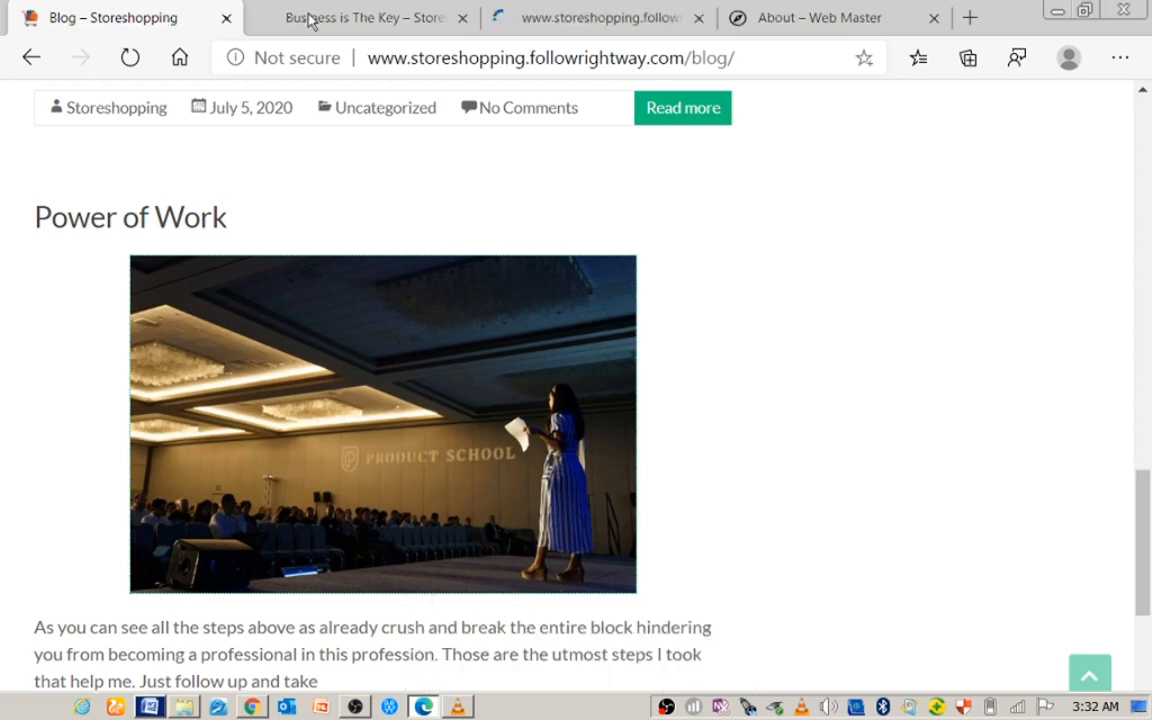
Copy the Business is The Key article text through the "check research" paragraph and paste it into the new WordPress post's body in Chrome
{"action": "left_click", "coordinate": [261, 28]}
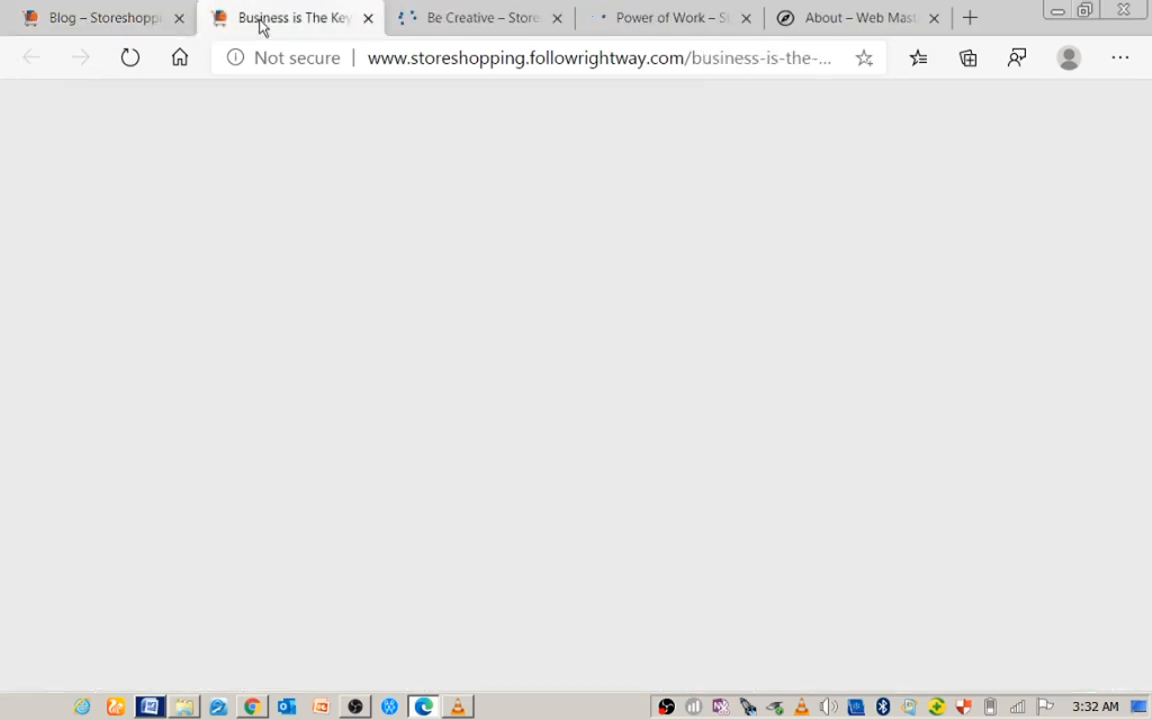
{"action": "left_click_drag", "start_coordinate": [1147, 182], "coordinate": [1143, 302]}
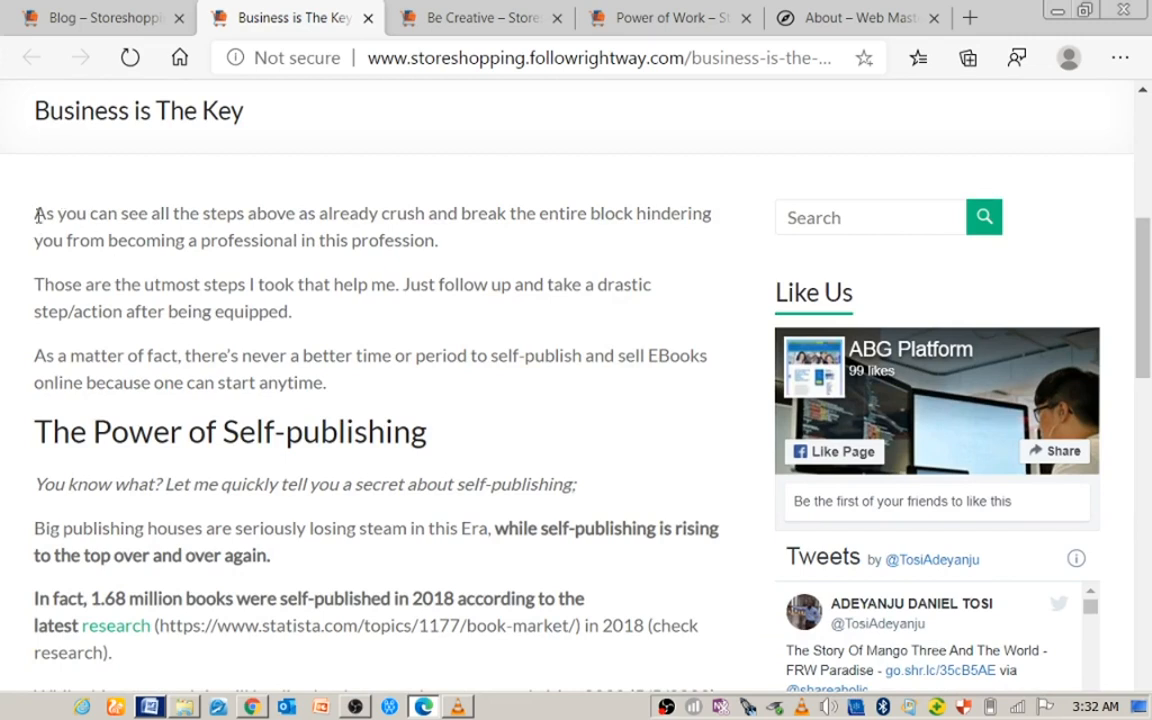
{"action": "left_click_drag", "start_coordinate": [115, 320], "coordinate": [238, 665]}
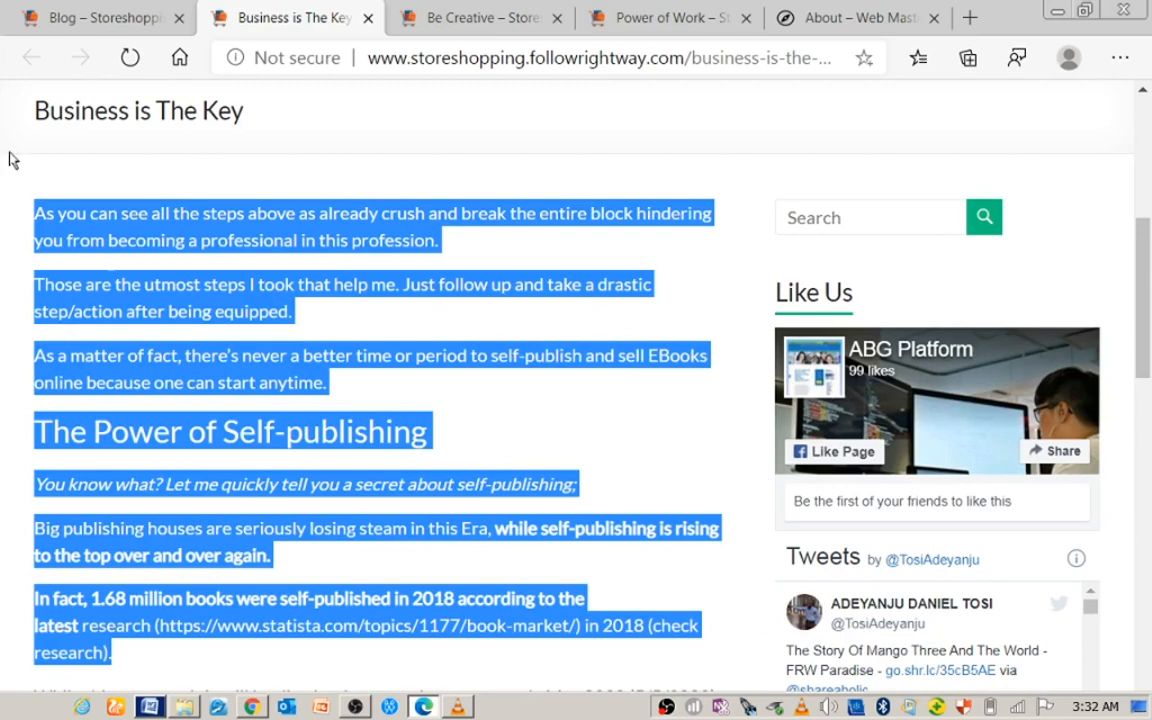
{"action": "left_click", "coordinate": [255, 707]}
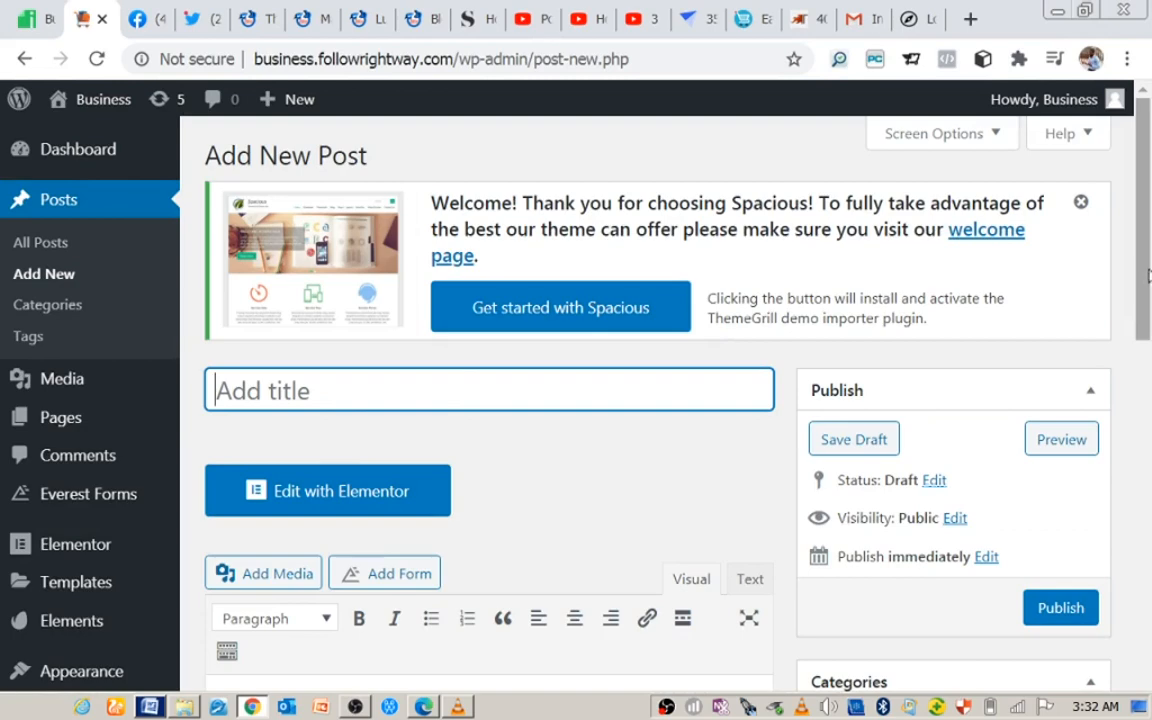
{"action": "scroll", "coordinate": [563, 465], "scroll_direction": "down", "scroll_amount": 2}
{"action": "left_click", "coordinate": [437, 523]}
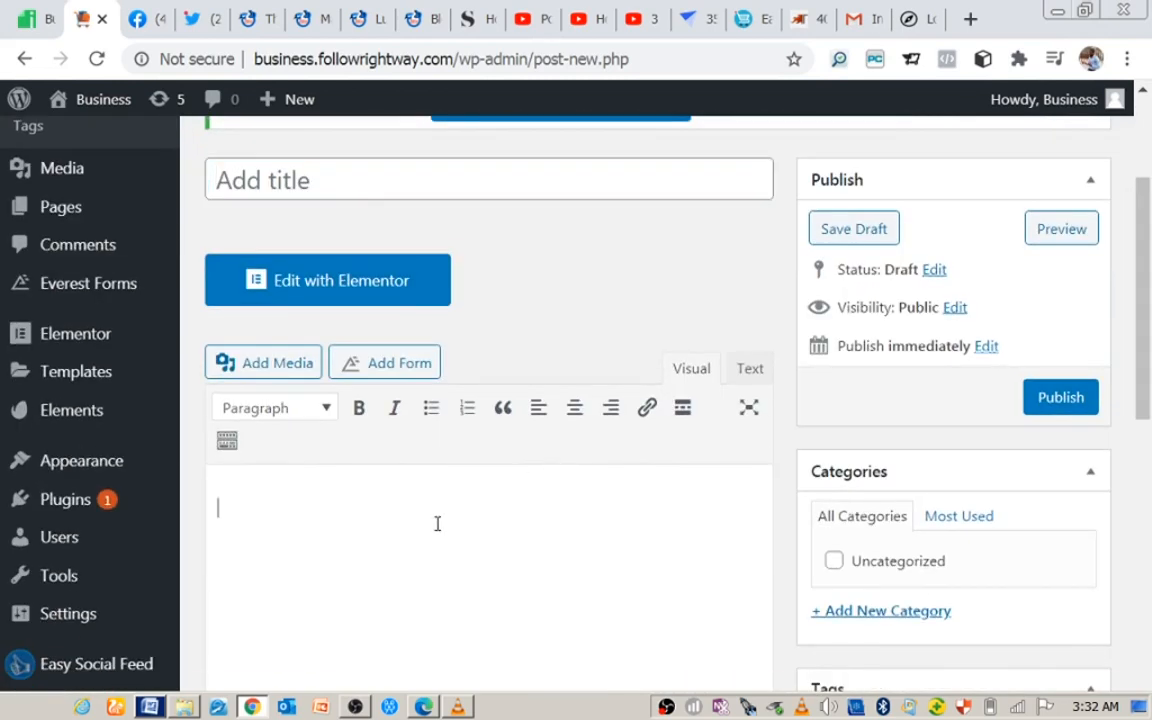
{"action": "key", "text": "ctrl+v"}
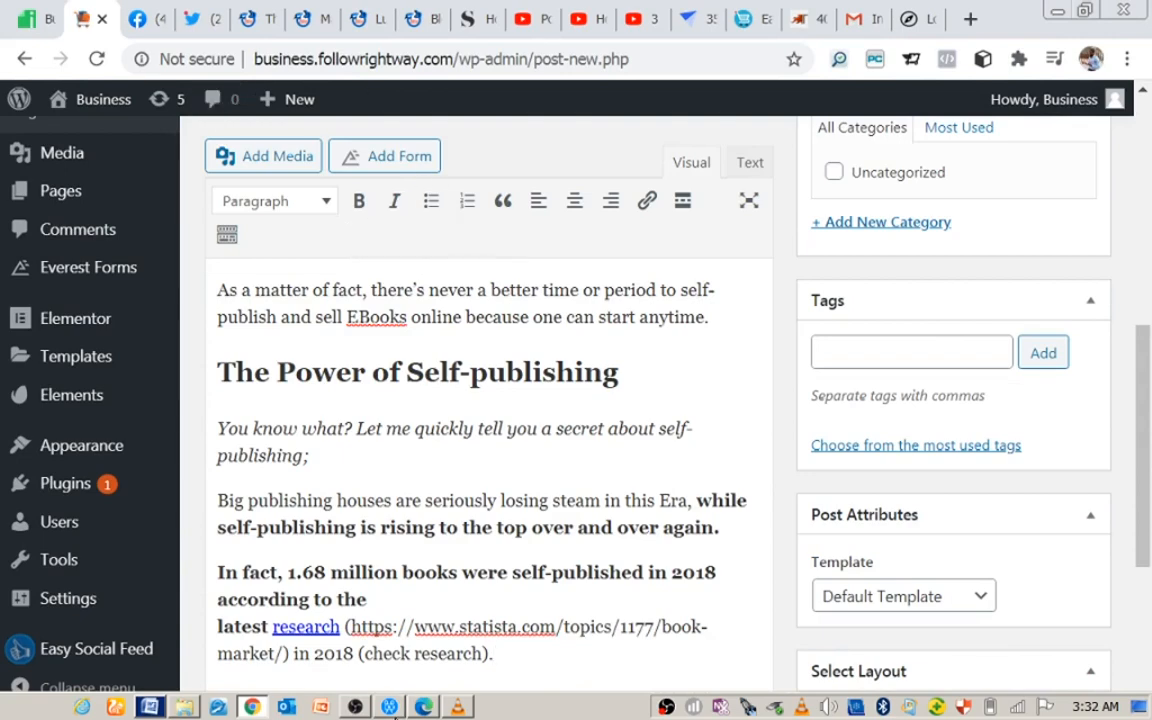
Copy the heading "Business is The Key" from the source article in Edge and paste it as the new post's title in Chrome
{"action": "left_click", "coordinate": [424, 708]}
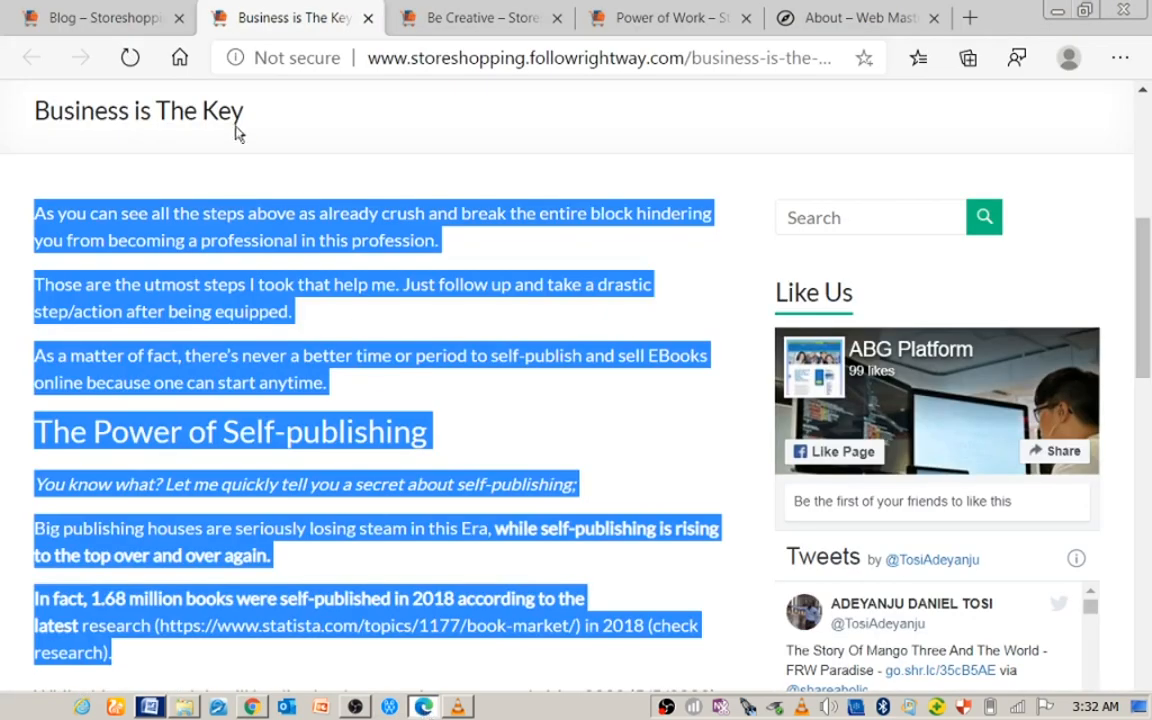
{"action": "left_click_drag", "start_coordinate": [247, 120], "coordinate": [42, 108]}
{"action": "key", "text": "ctrl+c"}
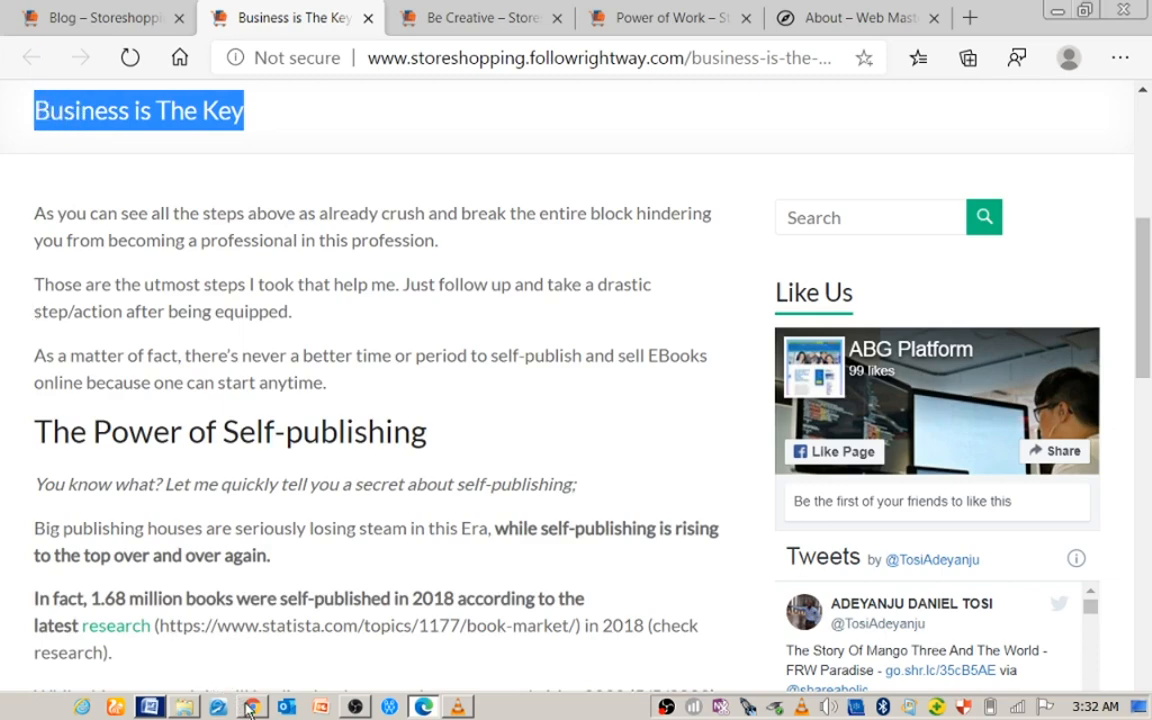
{"action": "key", "text": "alt+Tab"}
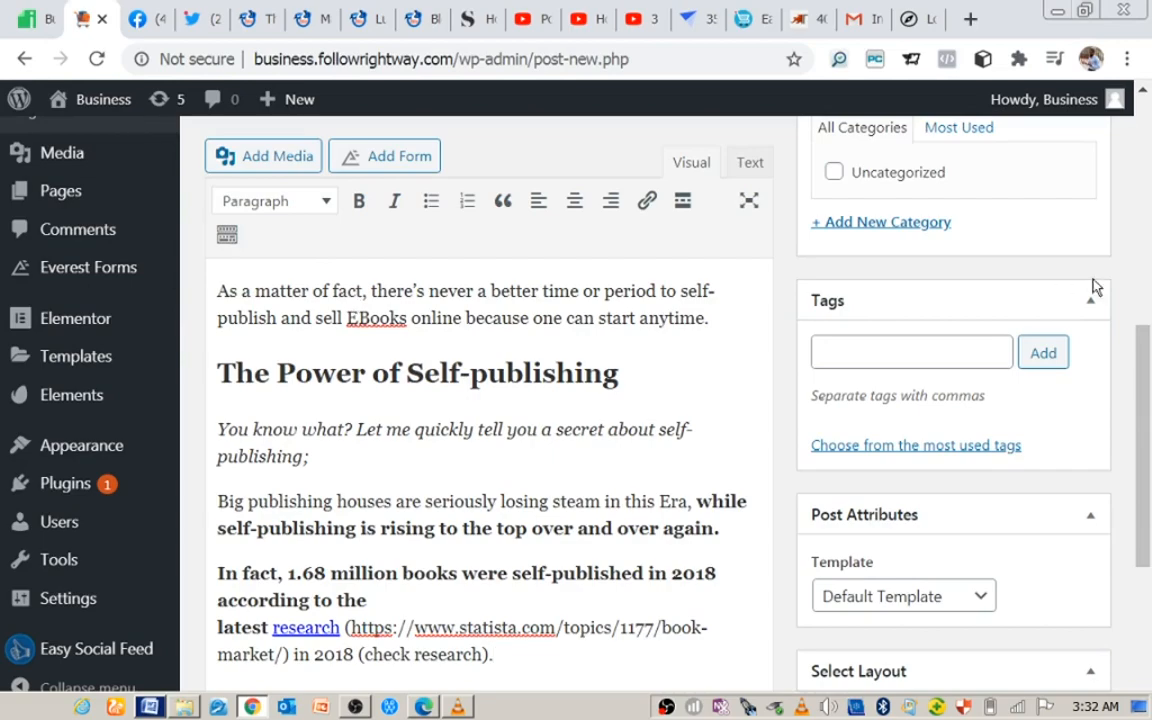
{"action": "left_click_drag", "start_coordinate": [1141, 347], "coordinate": [1108, 222]}
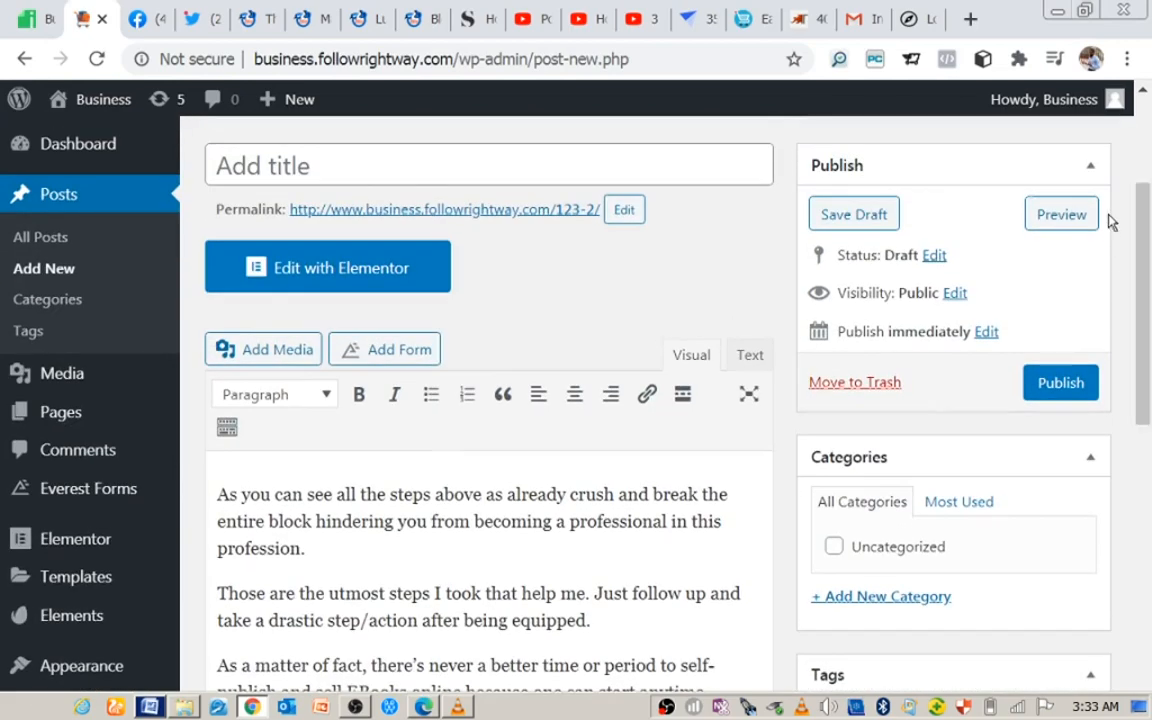
{"action": "left_click", "coordinate": [619, 160]}
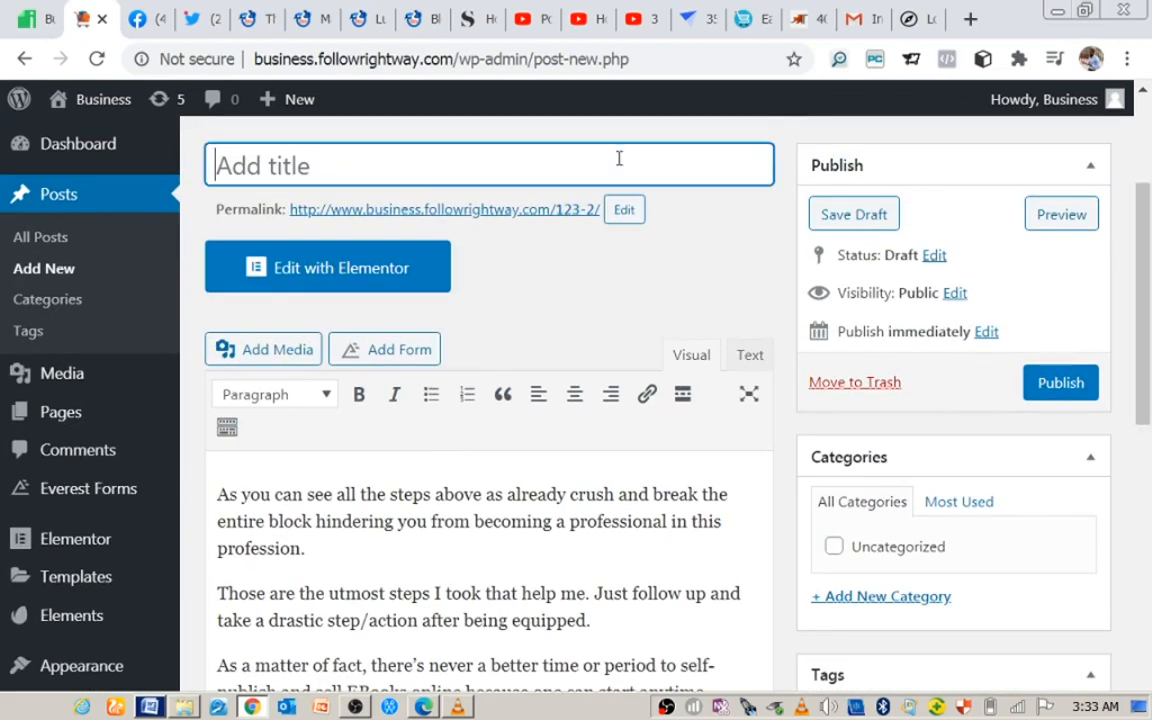
{"action": "key", "text": "ctrl+v"}
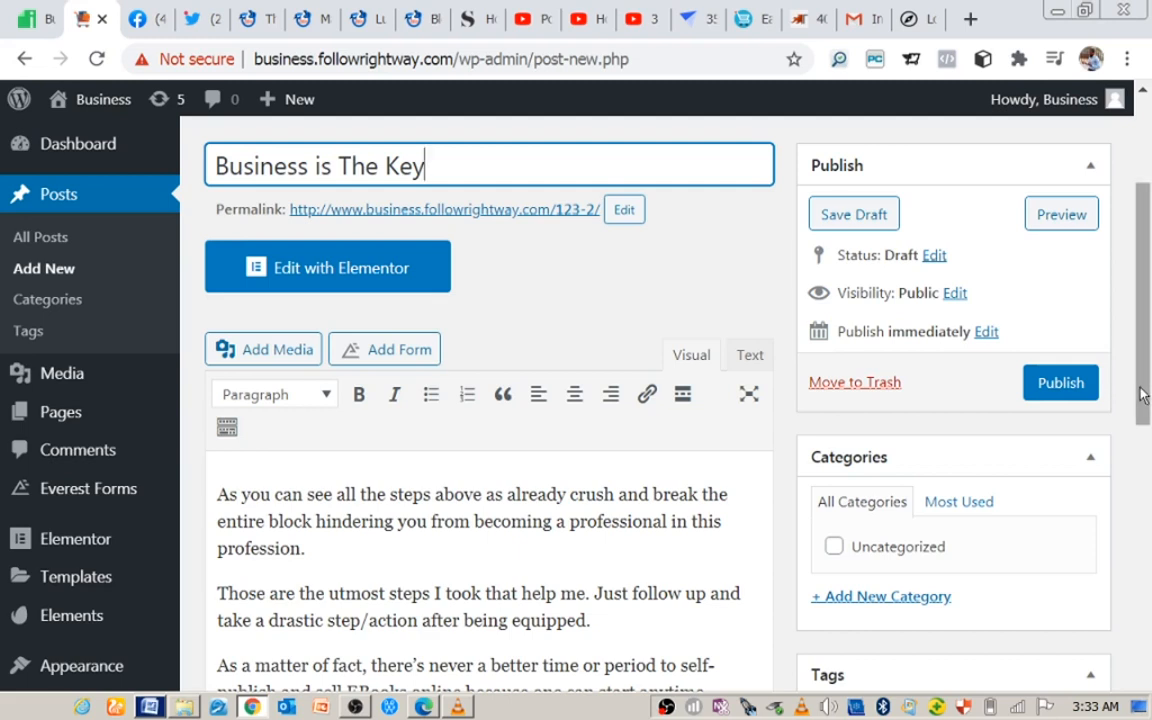
Set toa-heftiba-FV3GConVSss-unsplash.jpg from the media library as the post's featured image
{"action": "left_click_drag", "start_coordinate": [1148, 403], "coordinate": [1148, 679]}
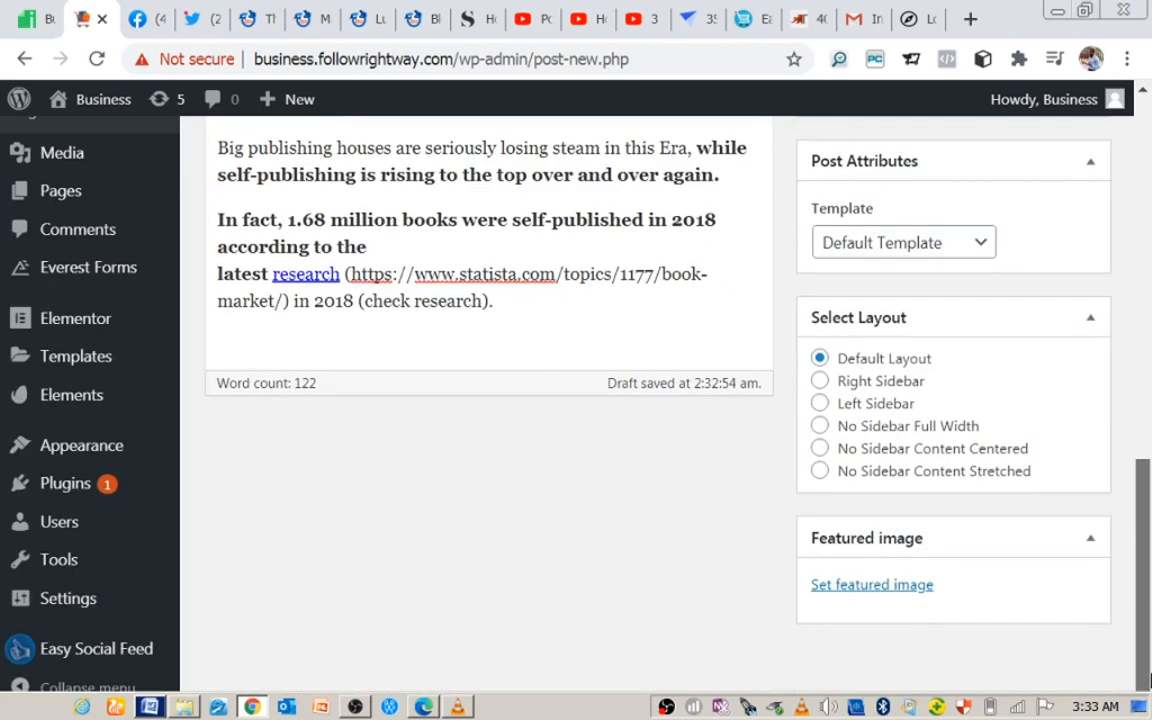
{"action": "left_click", "coordinate": [872, 588]}
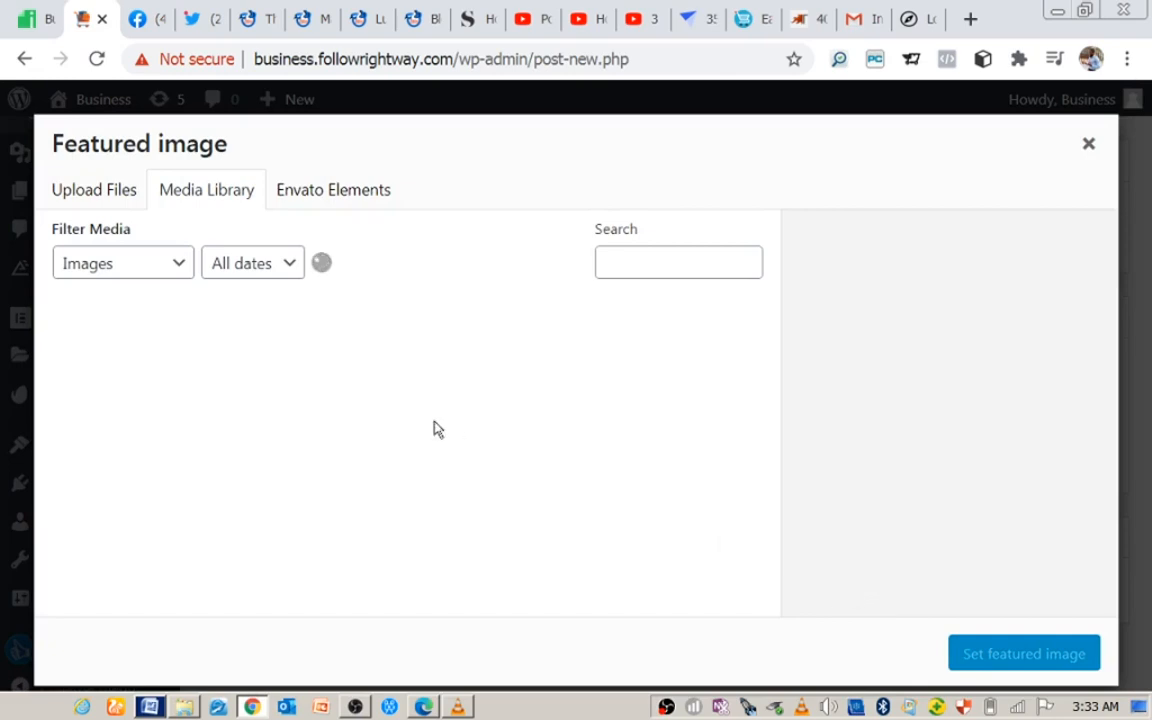
{"action": "left_click_drag", "start_coordinate": [768, 350], "coordinate": [808, 611]}
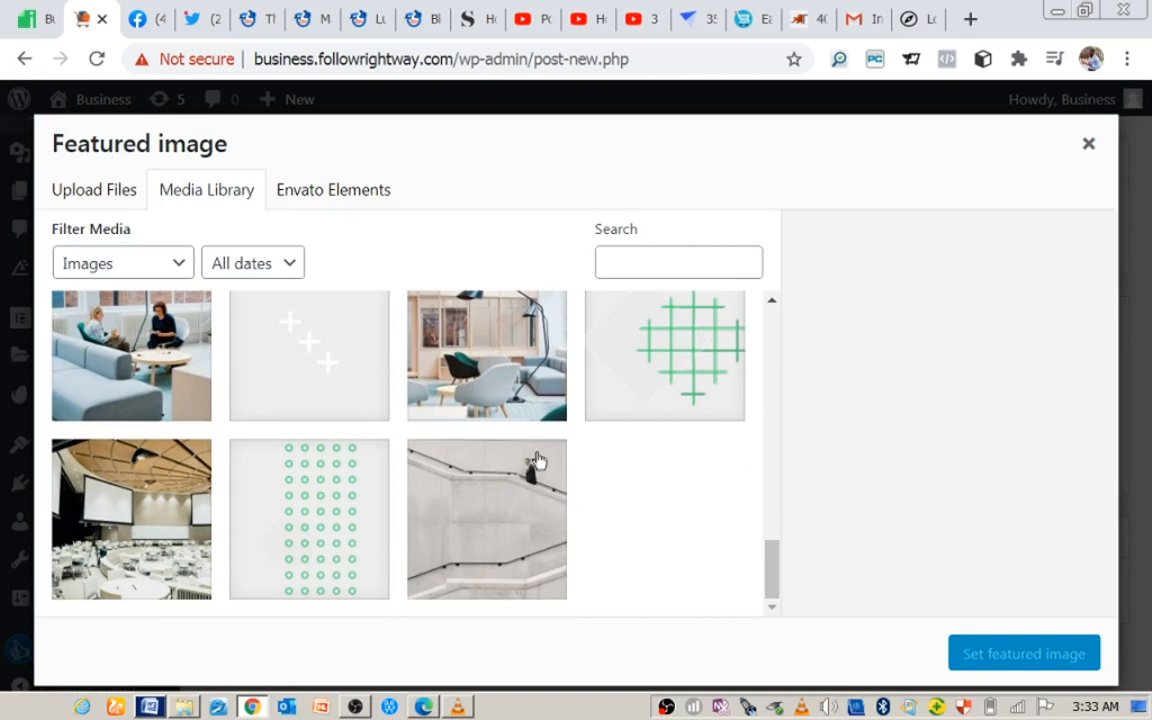
{"action": "left_click", "coordinate": [485, 378]}
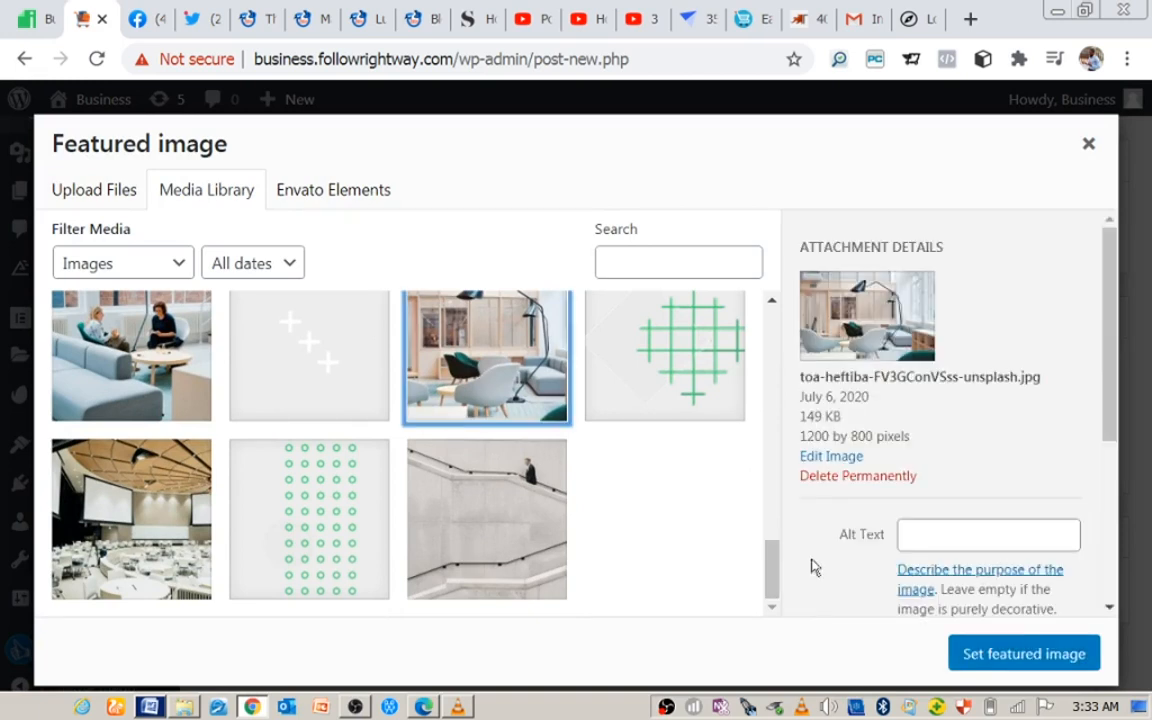
{"action": "left_click", "coordinate": [1024, 654]}
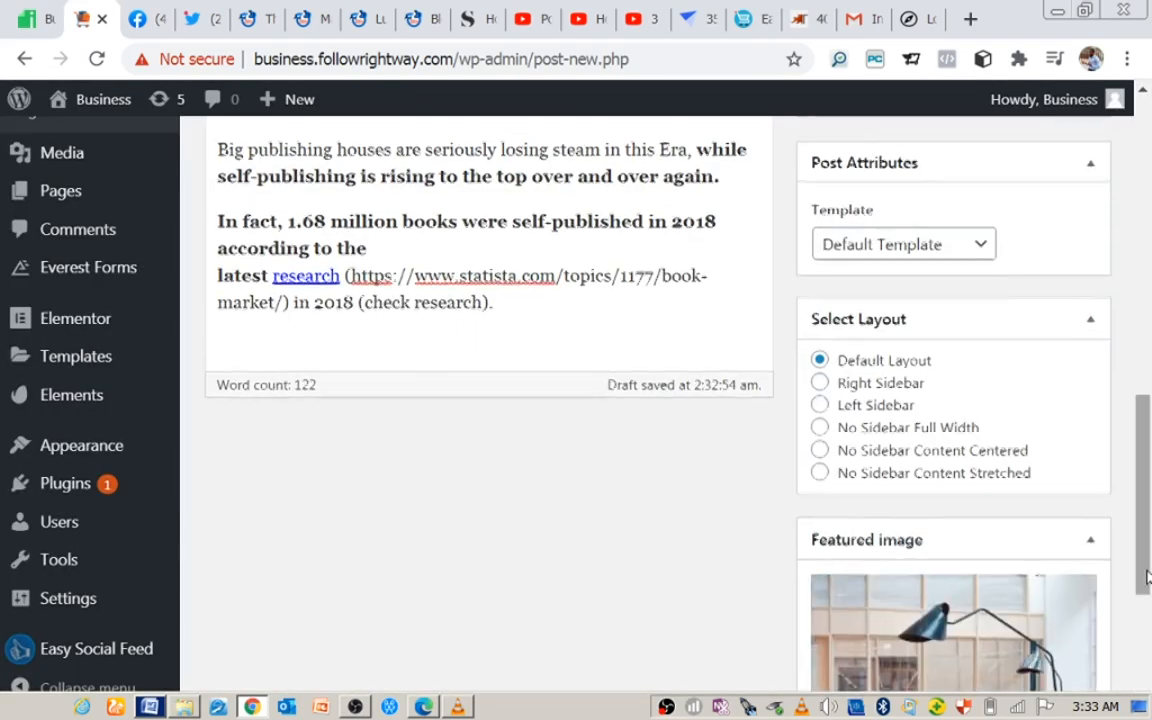
Publish the Business is The Key post
{"action": "scroll", "coordinate": [1122, 480], "scroll_direction": "up", "scroll_amount": 5}
{"action": "scroll", "coordinate": [1115, 424], "scroll_direction": "up", "scroll_amount": 2}
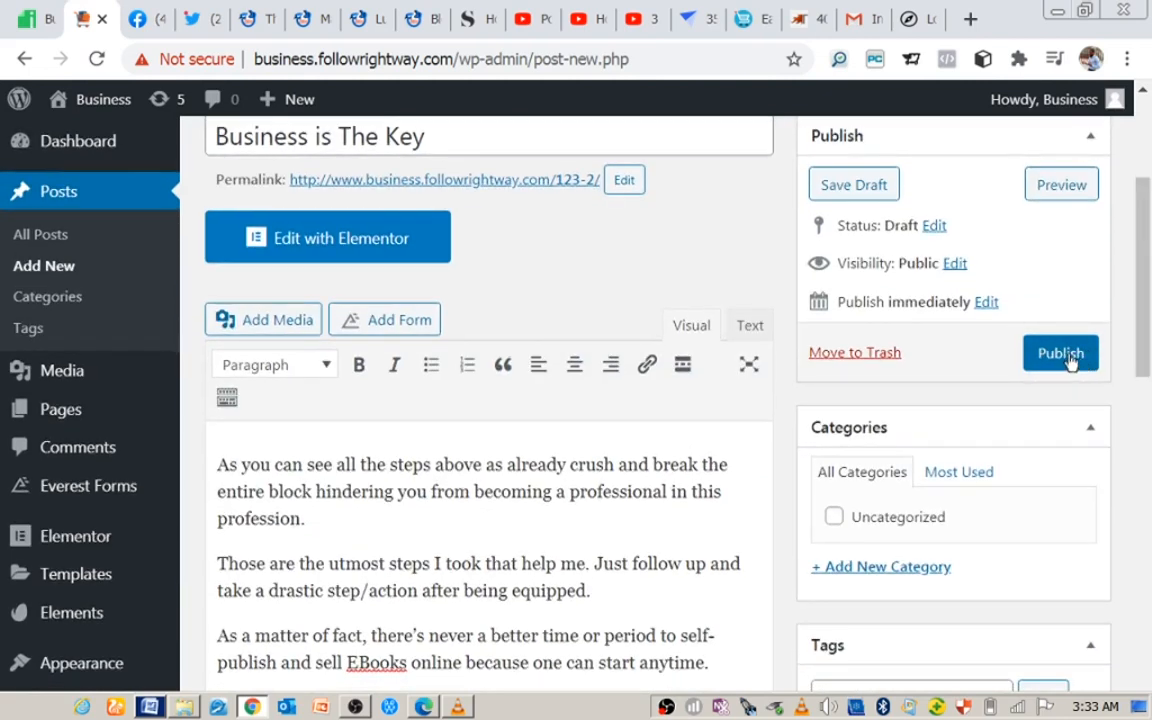
{"action": "left_click", "coordinate": [1068, 358]}
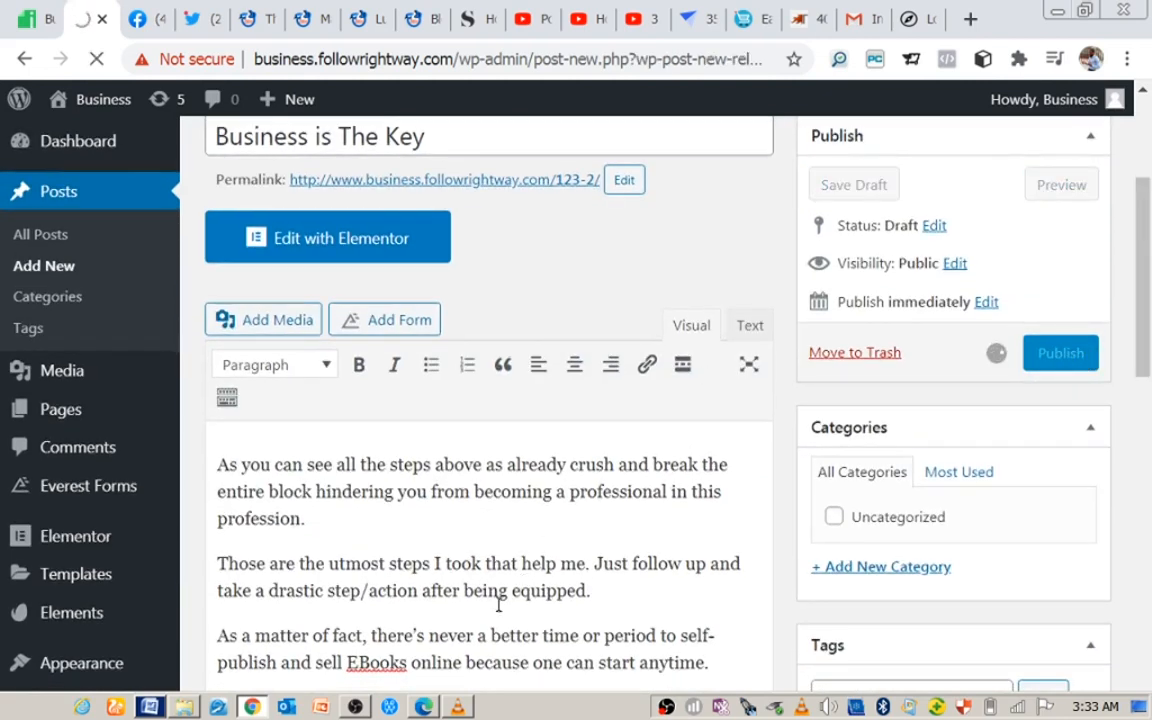
Copy the full Be Creative article text from Edge and paste it into the body of a new WordPress post in Chrome
{"action": "left_click", "coordinate": [421, 707]}
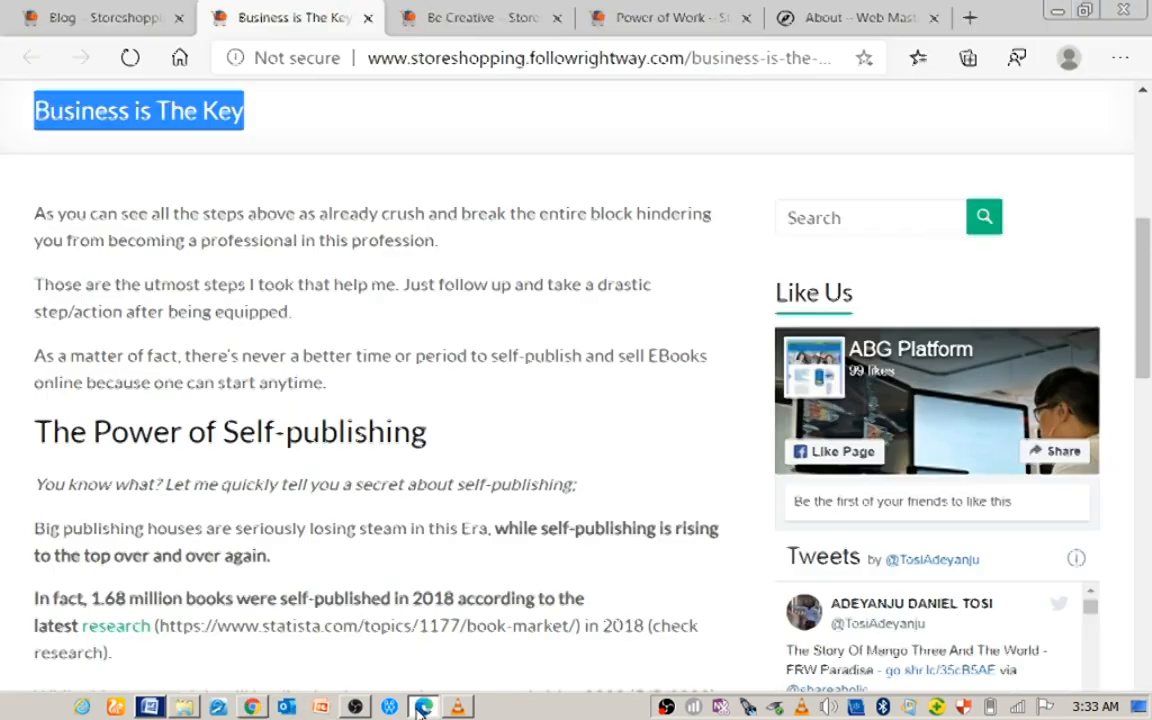
{"action": "left_click", "coordinate": [460, 18]}
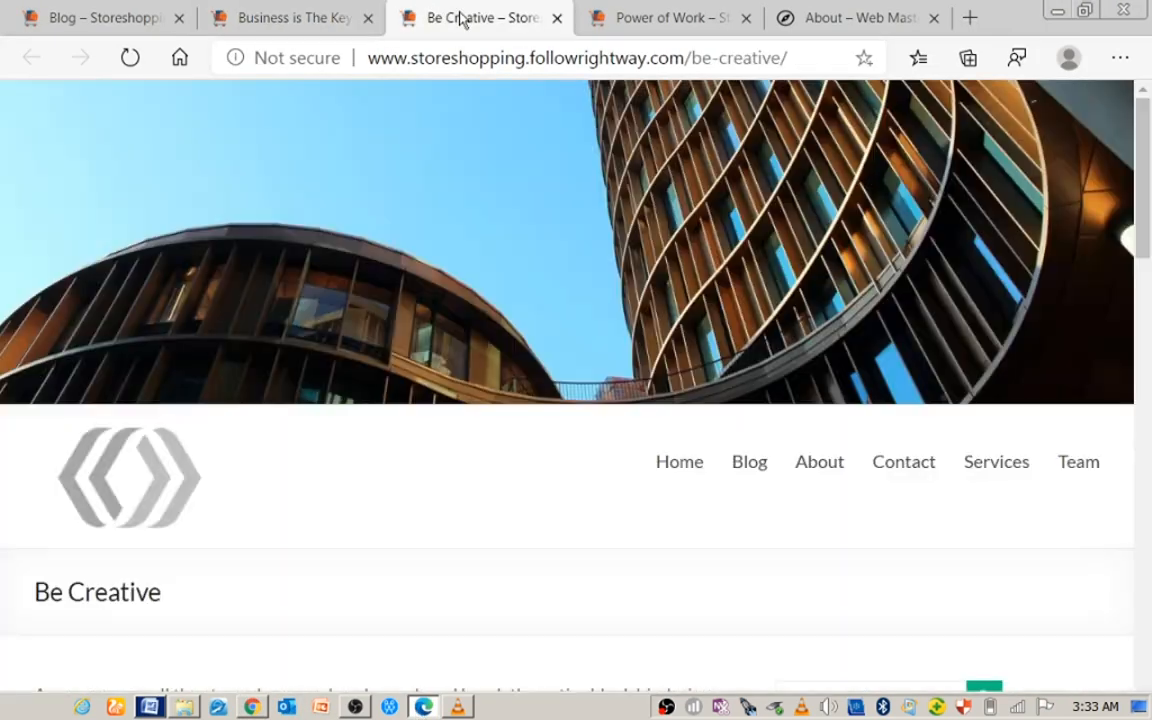
{"action": "left_click_drag", "start_coordinate": [1145, 160], "coordinate": [1144, 279]}
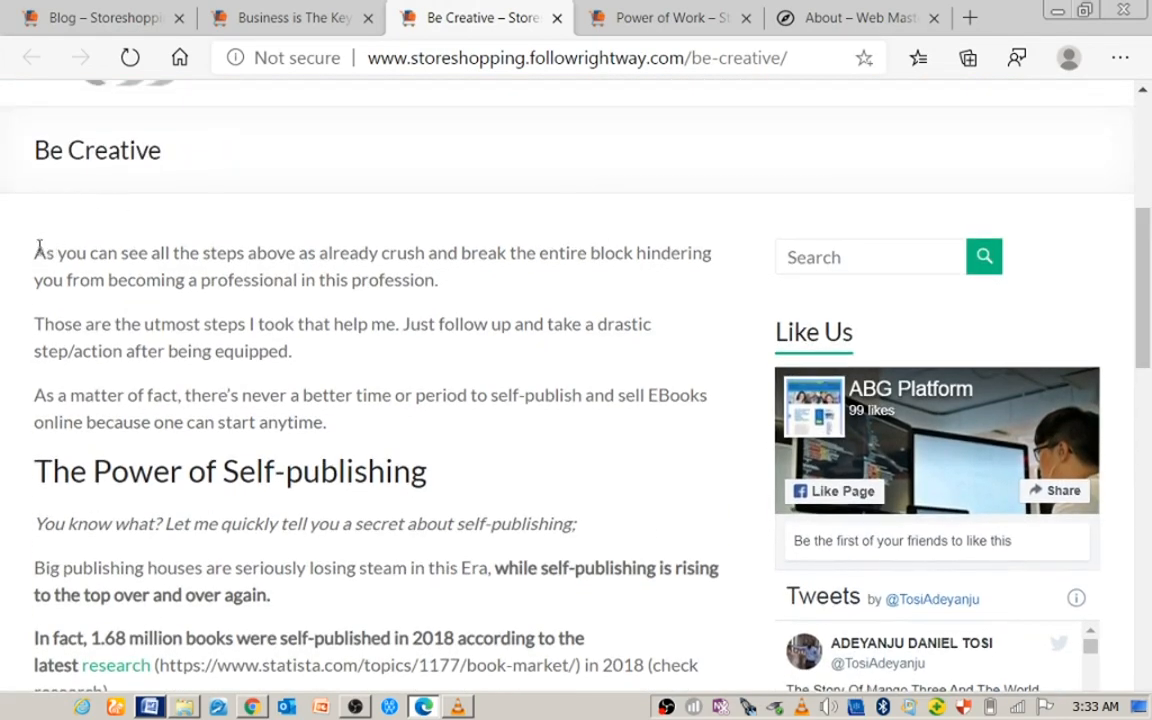
{"action": "left_click_drag", "start_coordinate": [37, 252], "coordinate": [335, 498]}
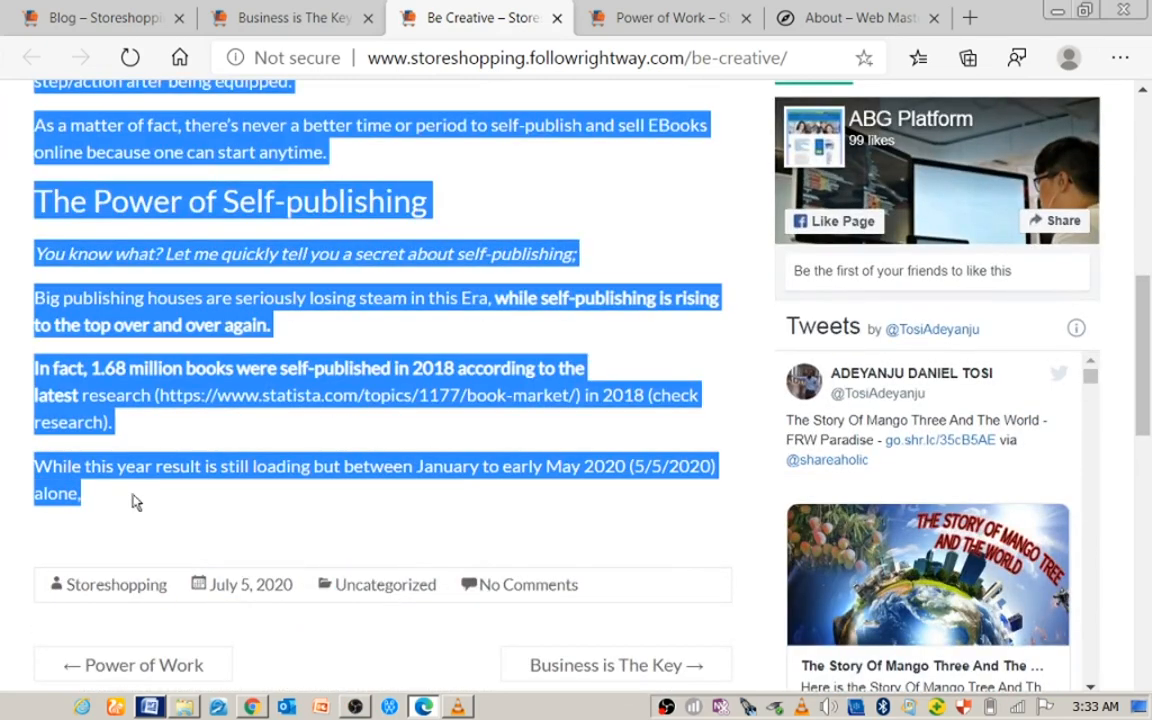
{"action": "left_click", "coordinate": [252, 706]}
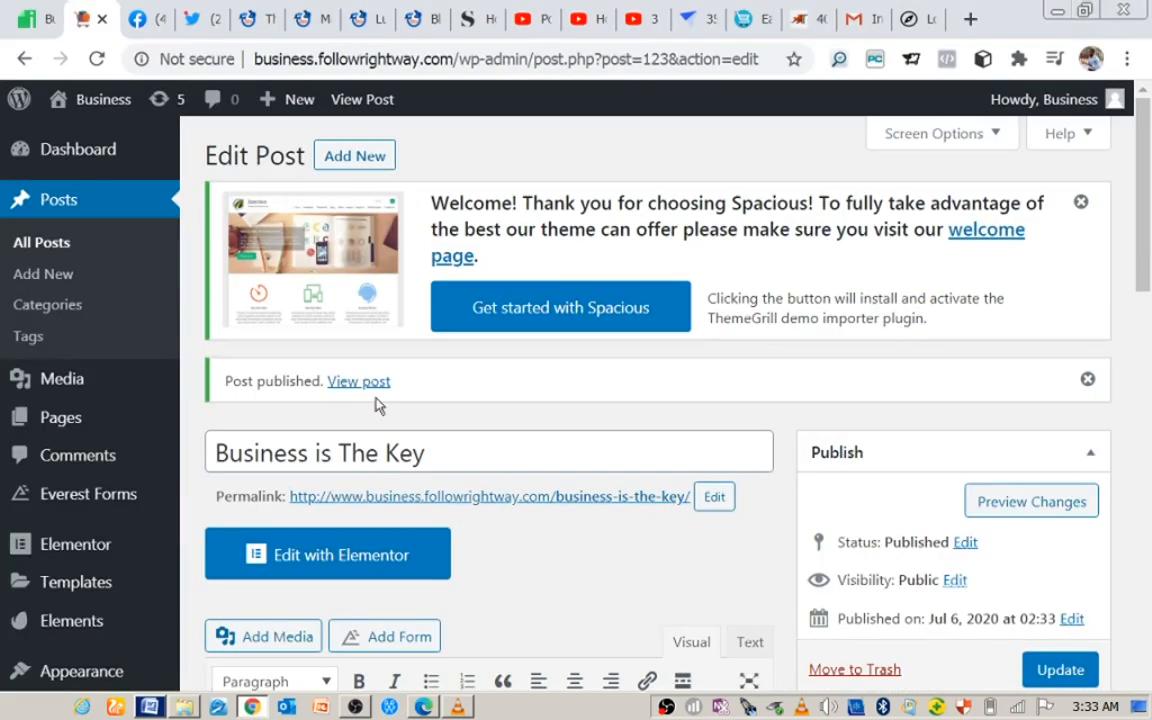
{"action": "left_click", "coordinate": [341, 170]}
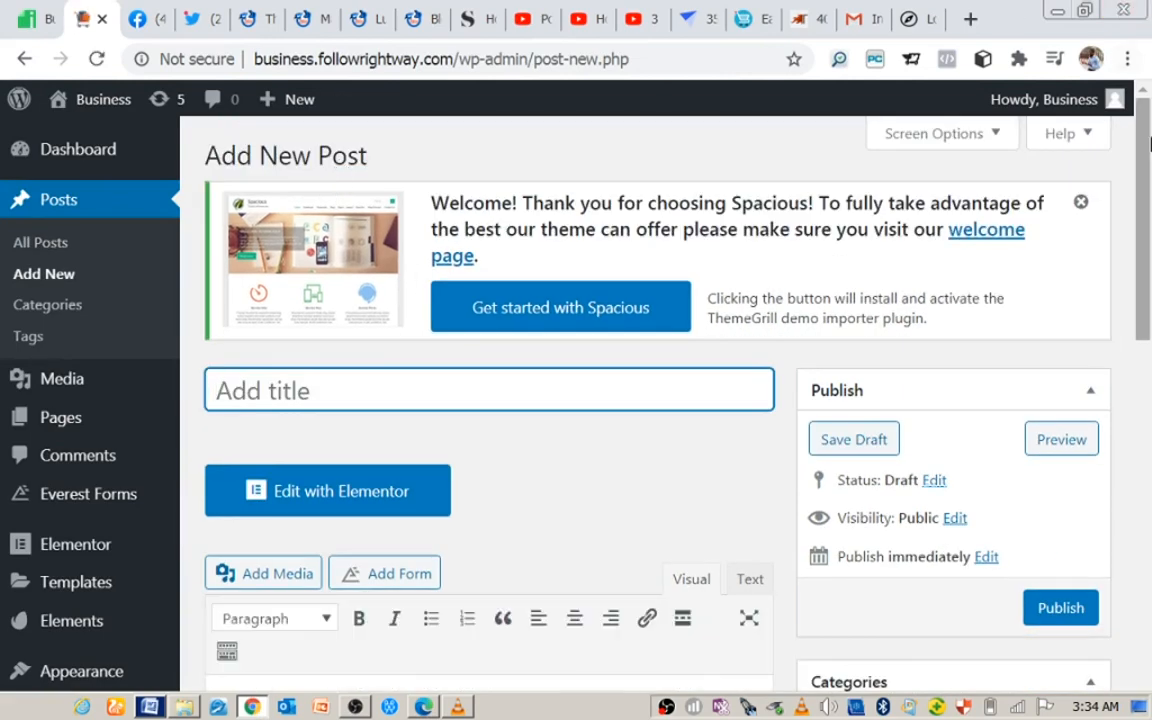
{"action": "scroll", "coordinate": [761, 438], "scroll_direction": "down", "scroll_amount": 4}
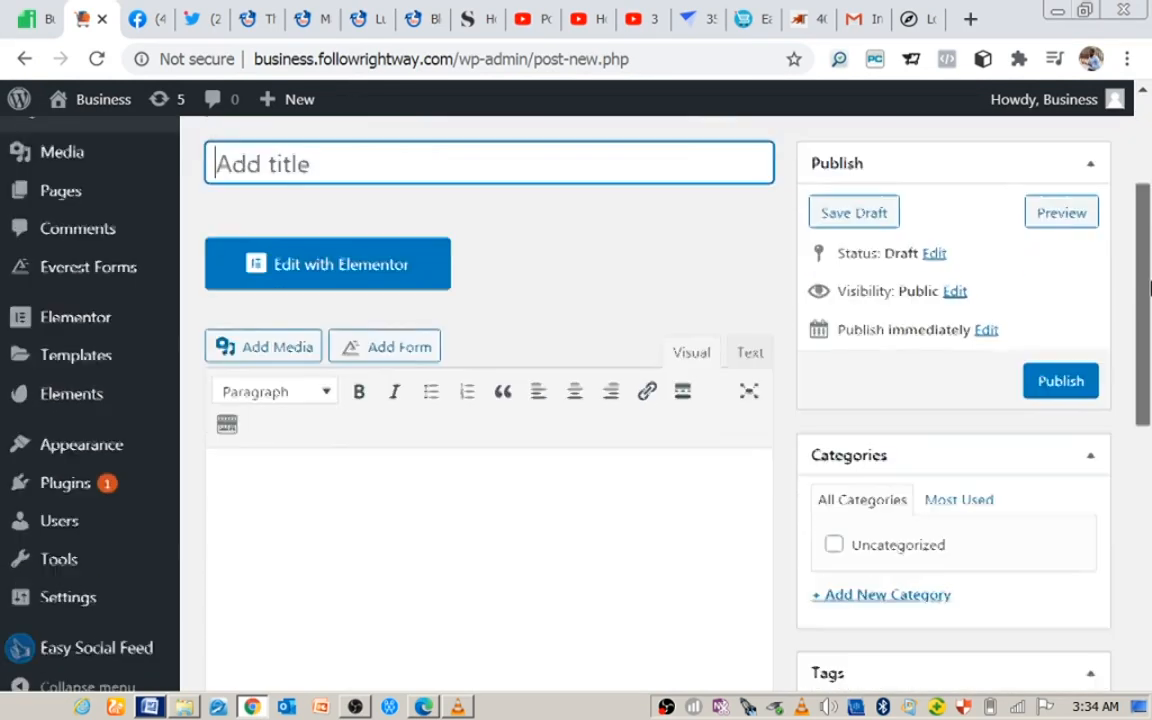
{"action": "left_click", "coordinate": [632, 487]}
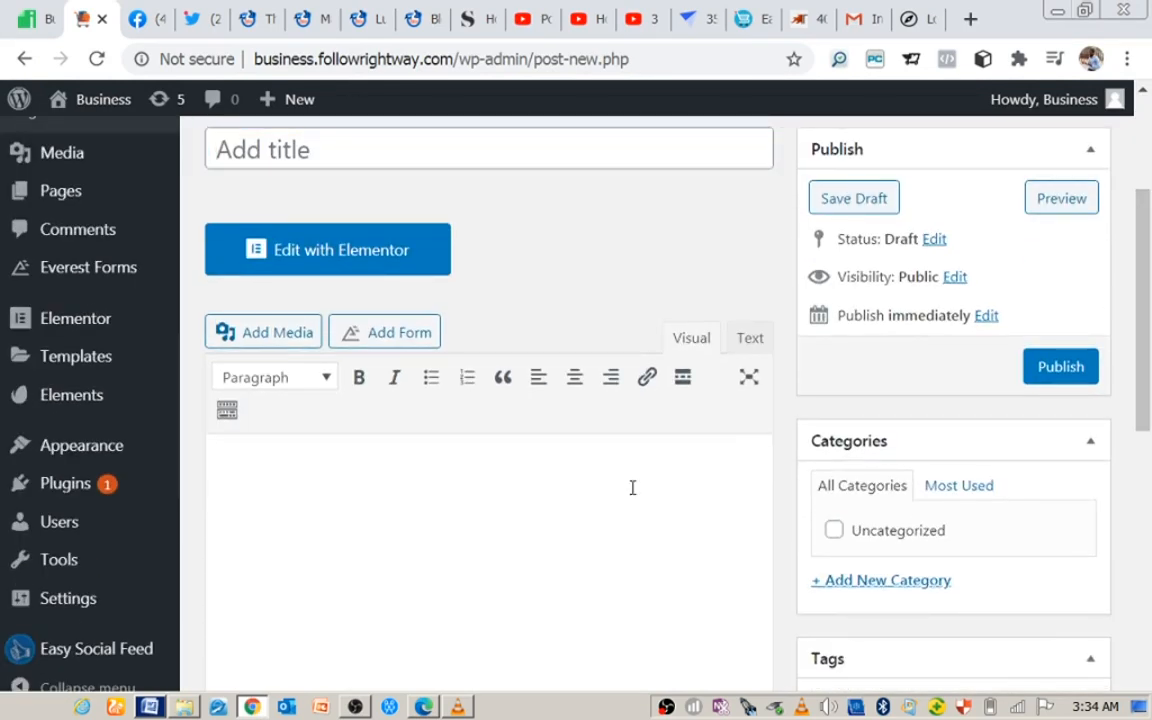
{"action": "key", "text": "ctrl+v"}
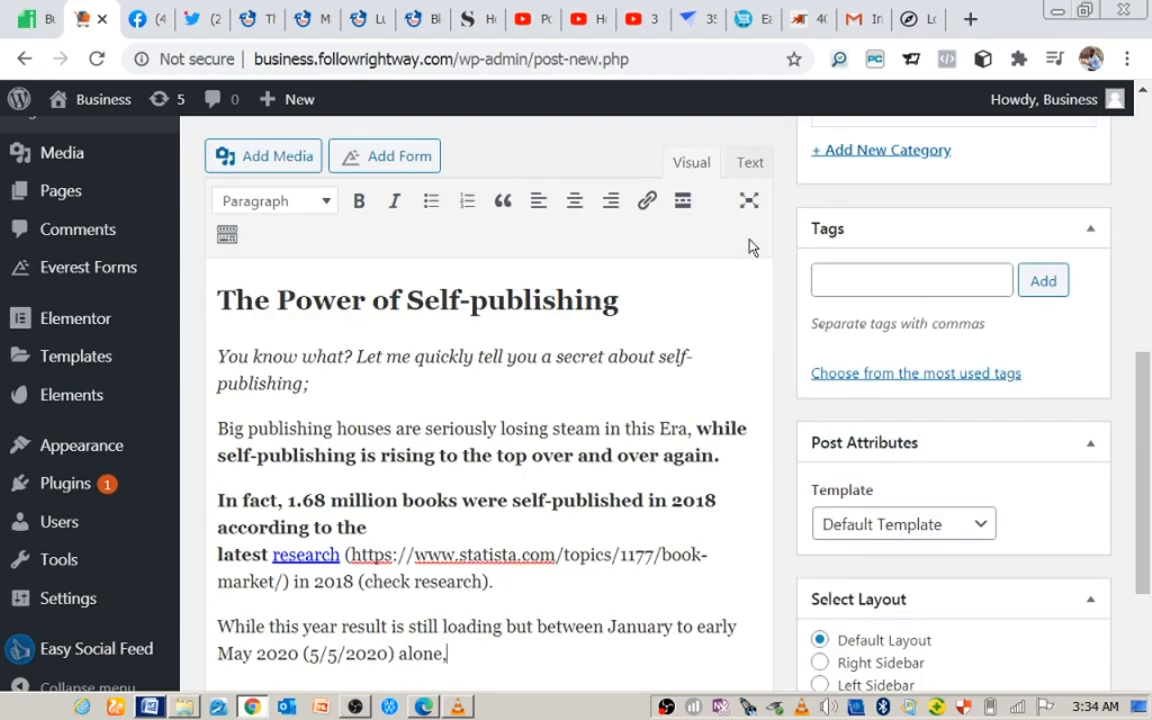
Copy the heading "Be Creative" from the source article in Edge and paste it as the new post's title in Chrome
{"action": "left_click", "coordinate": [424, 707]}
{"action": "left_click_drag", "start_coordinate": [1147, 316], "coordinate": [1142, 98]}
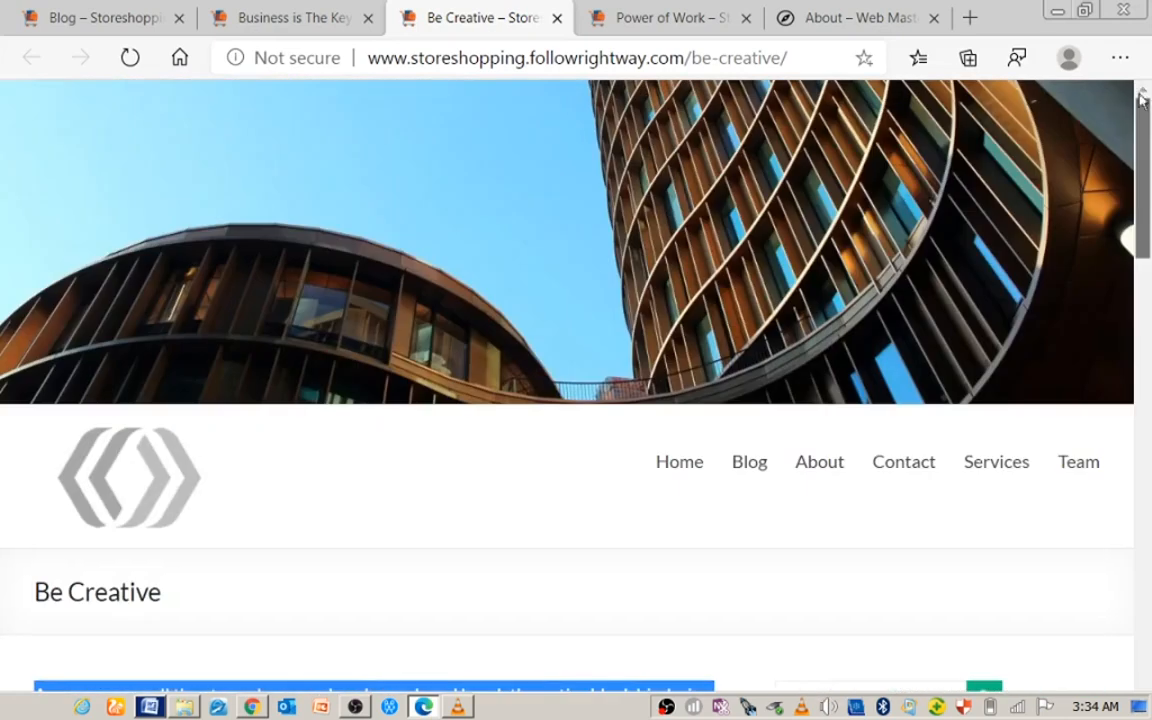
{"action": "left_click_drag", "start_coordinate": [164, 598], "coordinate": [28, 592]}
{"action": "key", "text": "ctrl+c"}
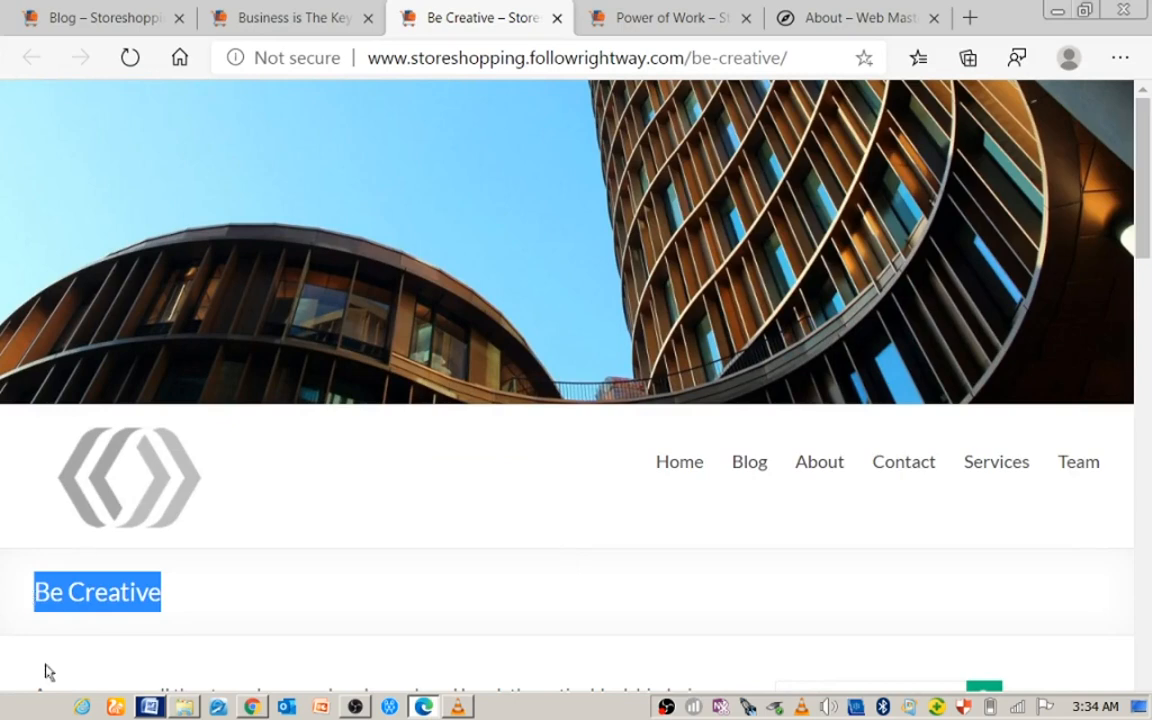
{"action": "left_click", "coordinate": [220, 707]}
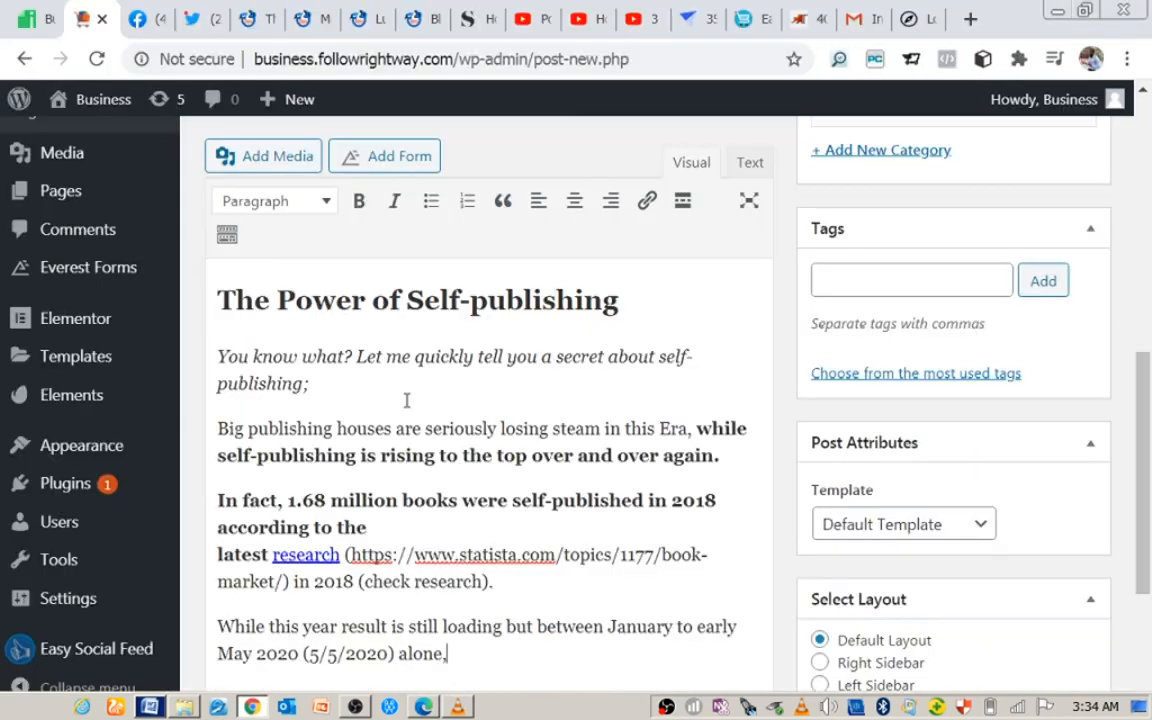
{"action": "scroll", "coordinate": [745, 280], "scroll_direction": "up", "scroll_amount": 5}
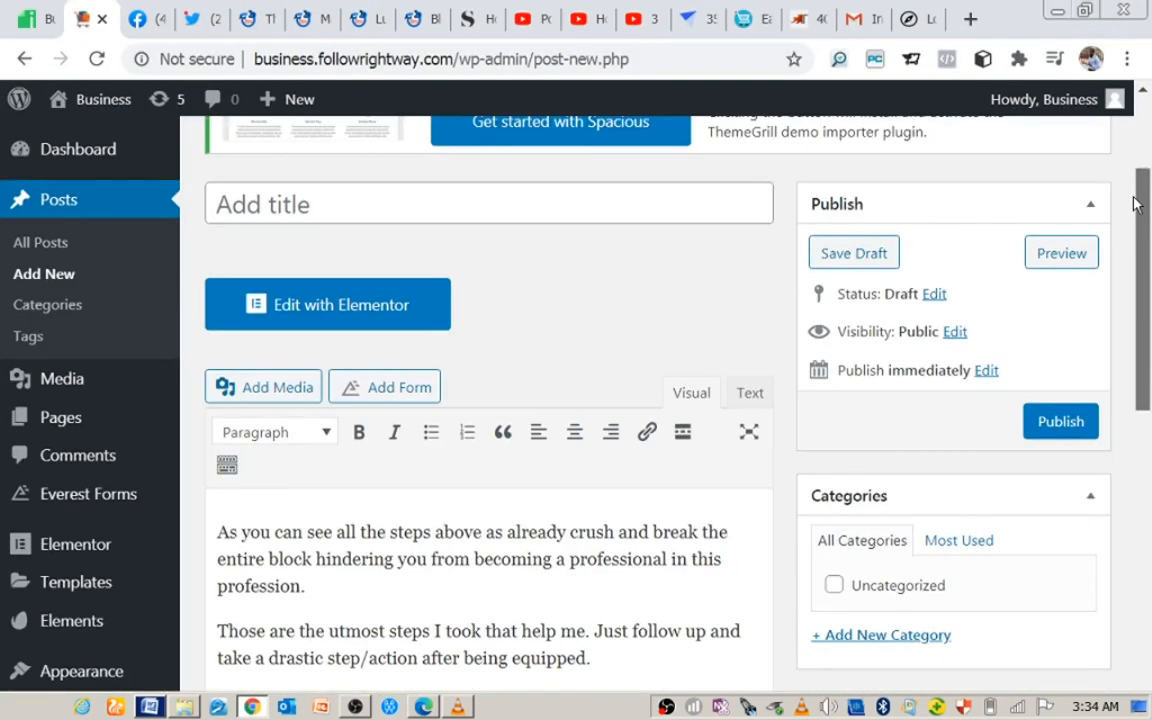
{"action": "left_click", "coordinate": [720, 186]}
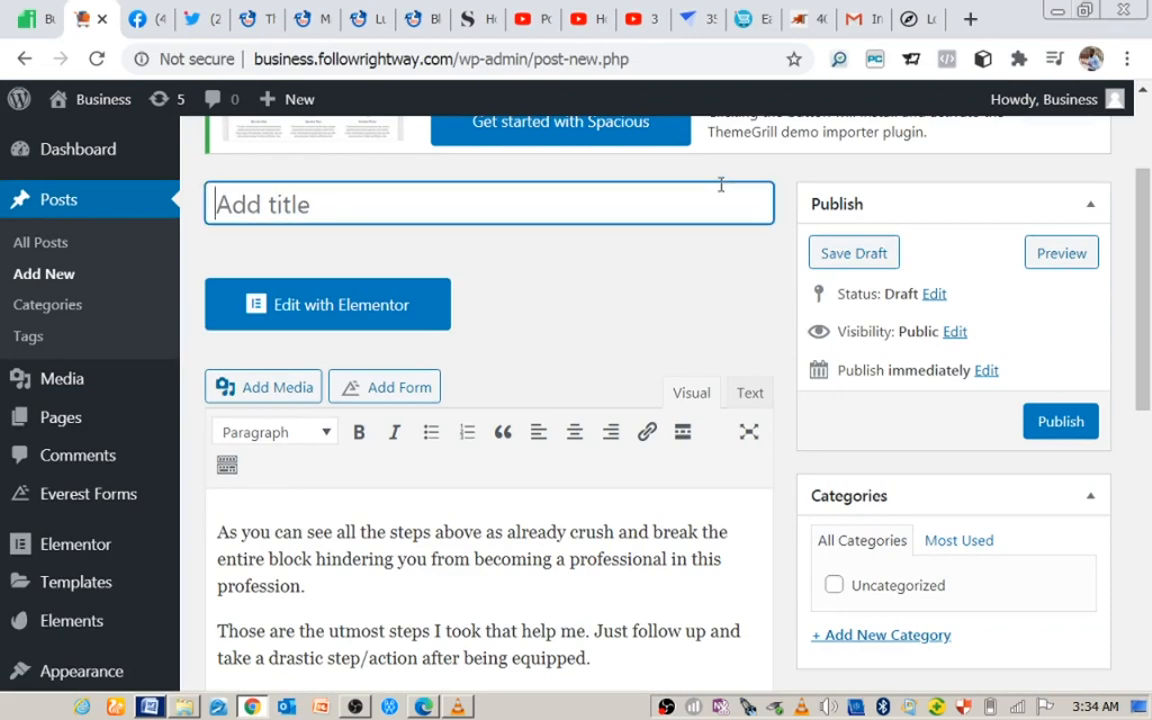
{"action": "key", "text": "ctrl+v"}
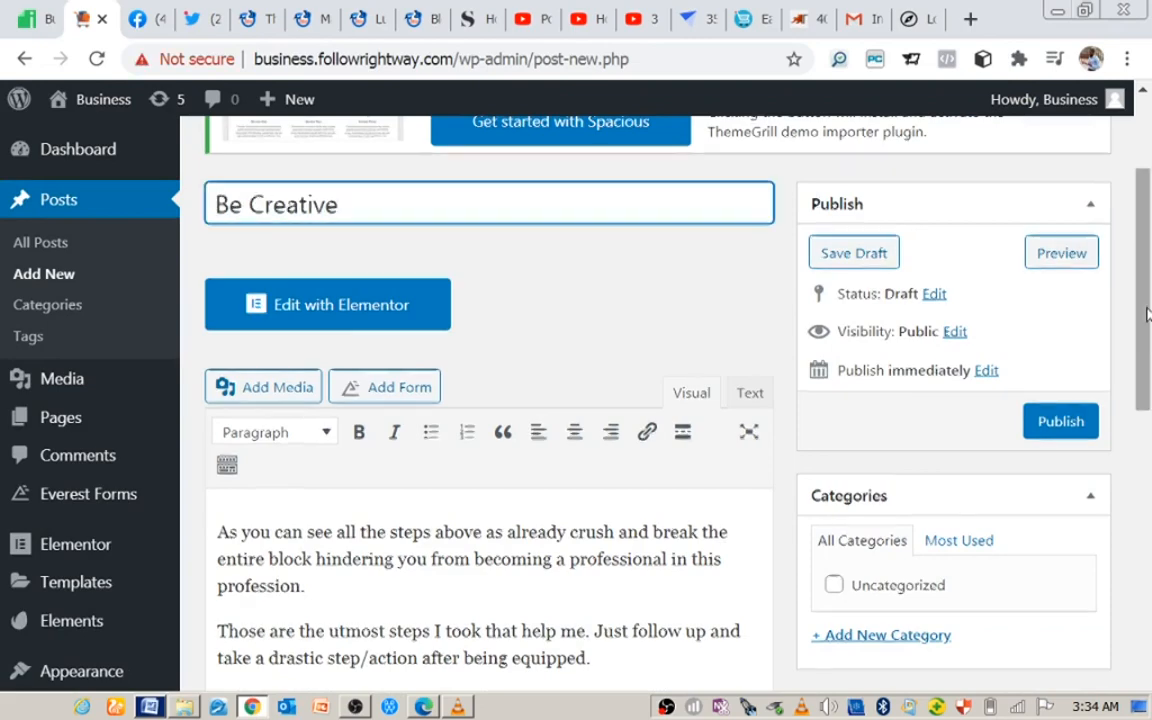
Set kara-eads-L7EwHkq1B2s-unsplash.jpg from the media library as the Be Creative post's featured image
{"action": "scroll", "coordinate": [1148, 314], "scroll_direction": "down", "scroll_amount": 10}
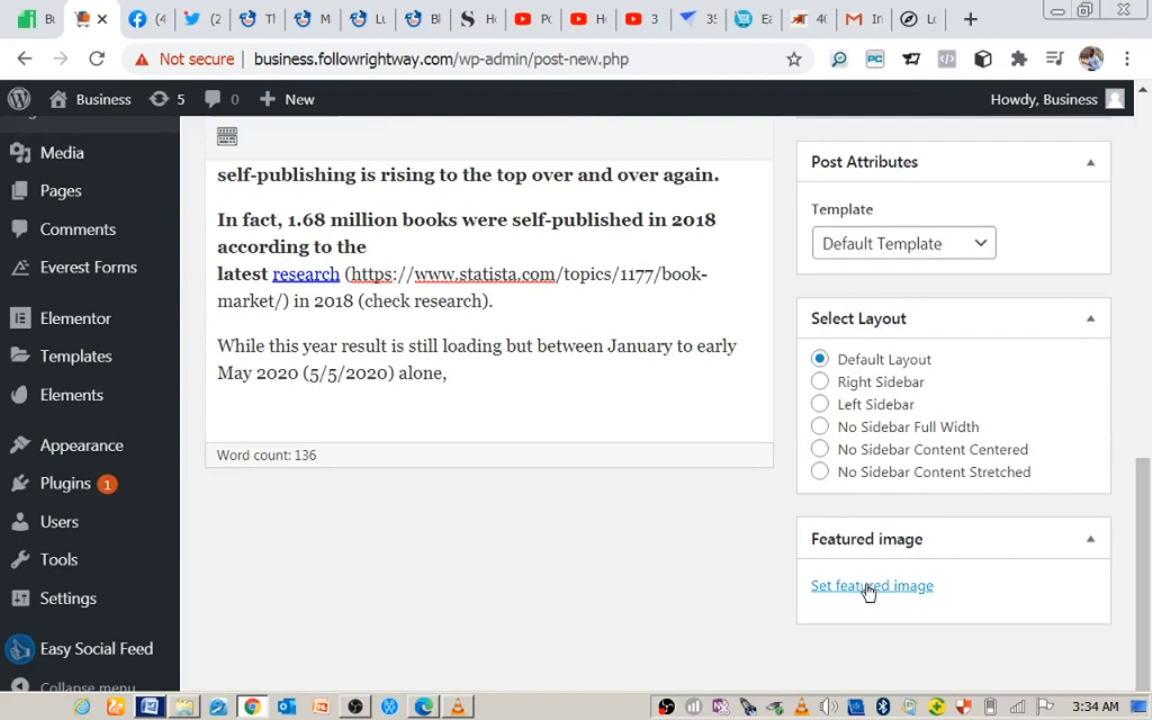
{"action": "left_click", "coordinate": [869, 588]}
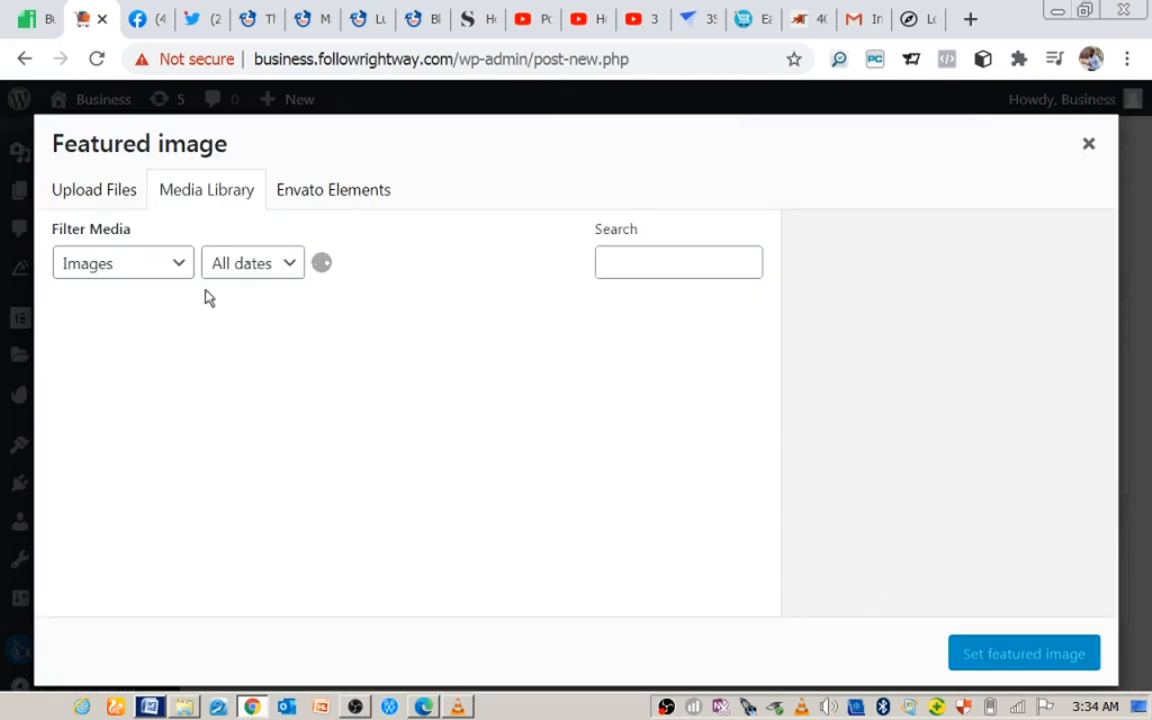
{"action": "left_click", "coordinate": [330, 415]}
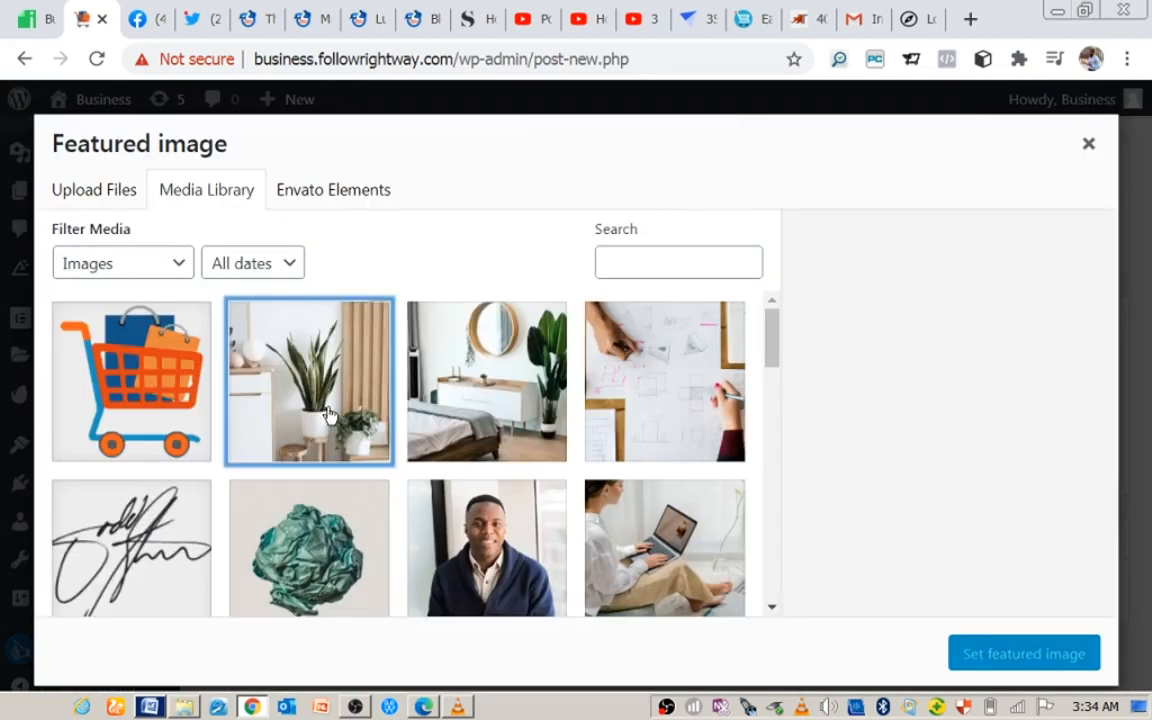
{"action": "left_click_drag", "start_coordinate": [770, 362], "coordinate": [778, 428]}
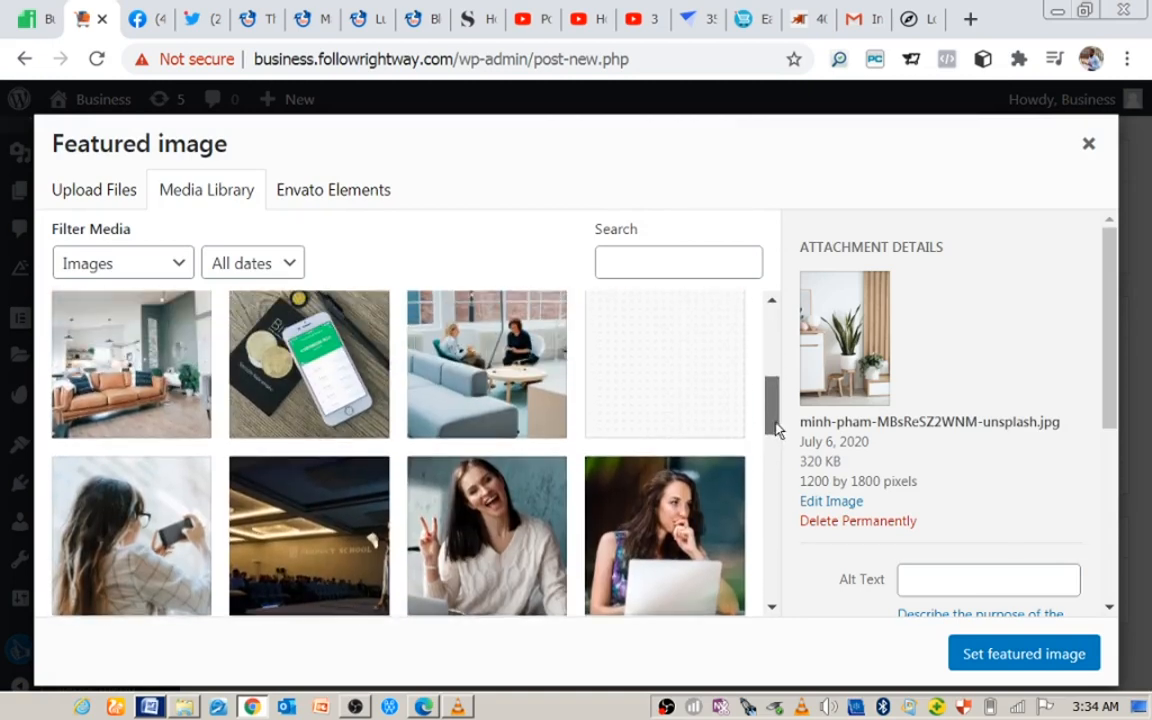
{"action": "left_click", "coordinate": [322, 362]}
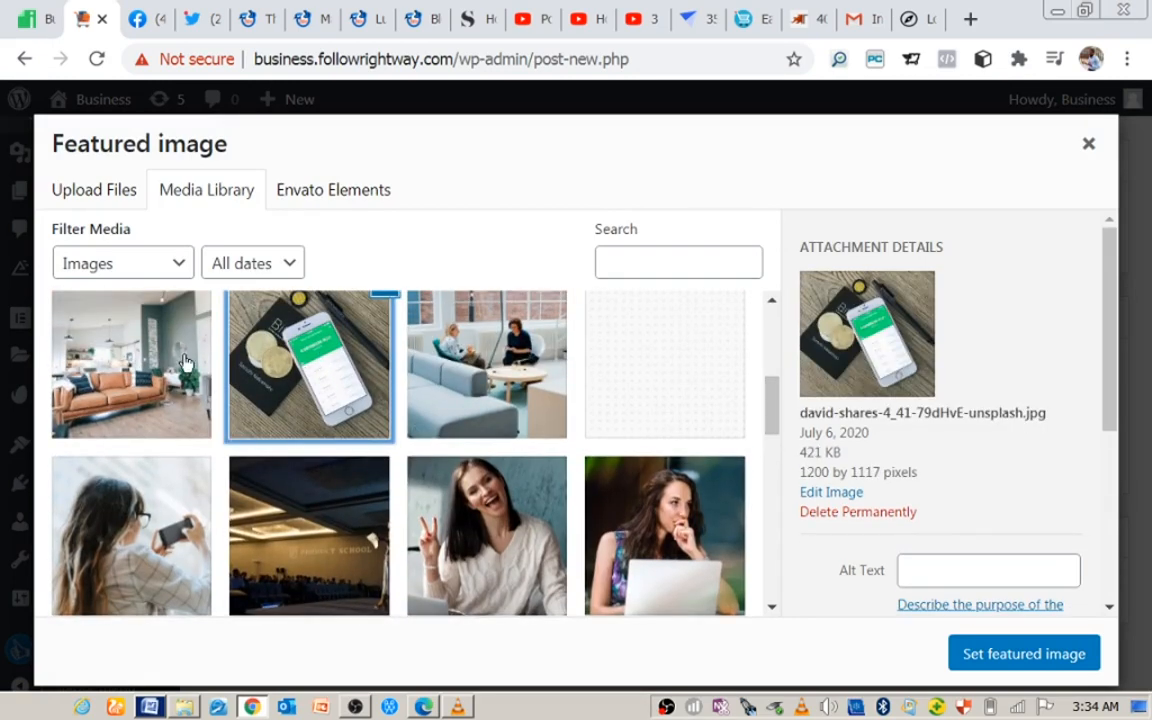
{"action": "left_click", "coordinate": [166, 326]}
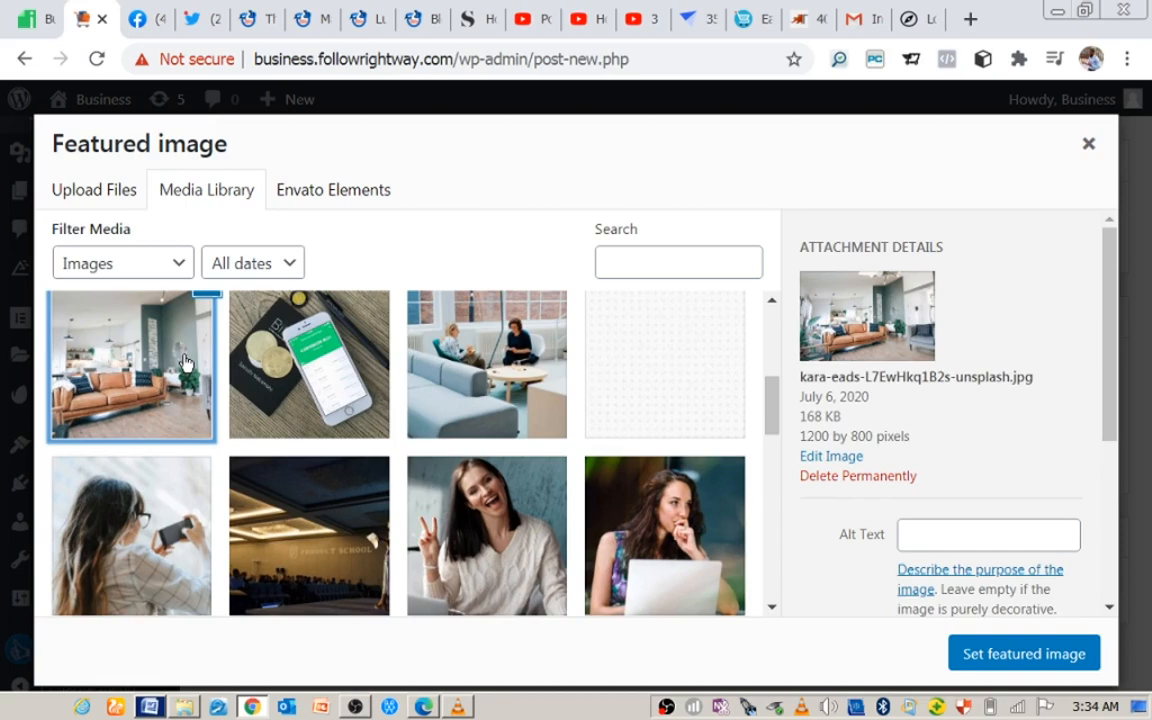
{"action": "left_click", "coordinate": [1026, 664]}
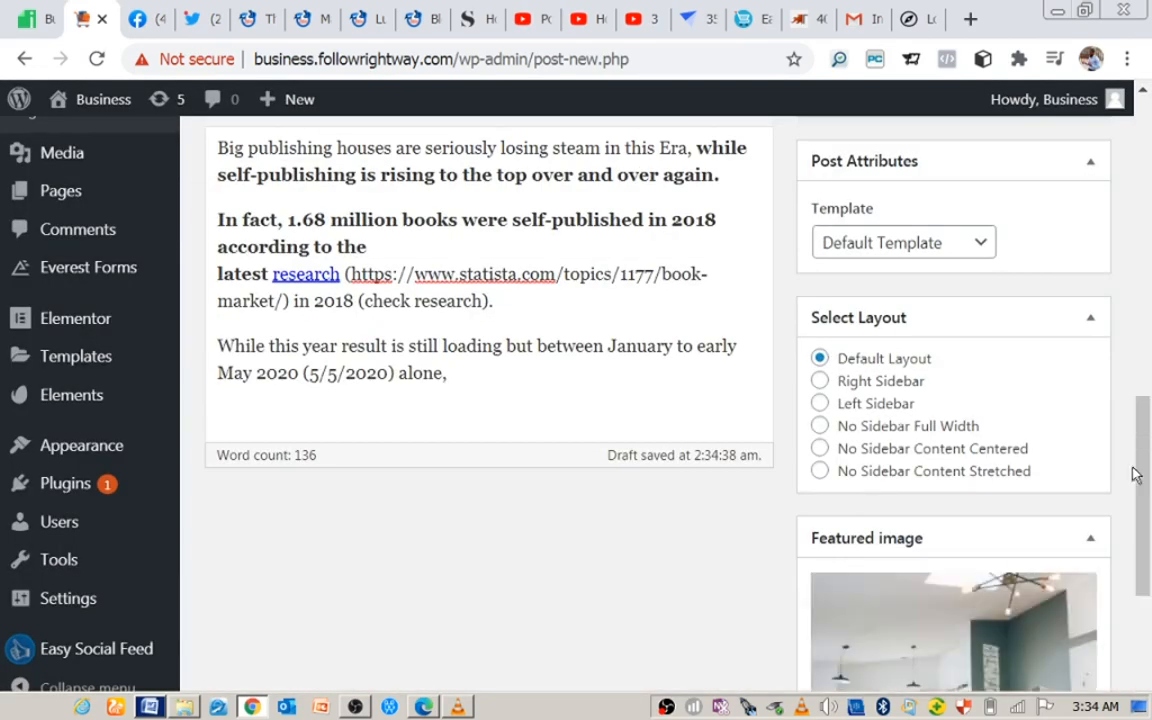
Publish the Be Creative post
{"action": "scroll", "coordinate": [1134, 420], "scroll_direction": "up", "scroll_amount": 5}
{"action": "scroll", "coordinate": [1126, 300], "scroll_direction": "up", "scroll_amount": 2}
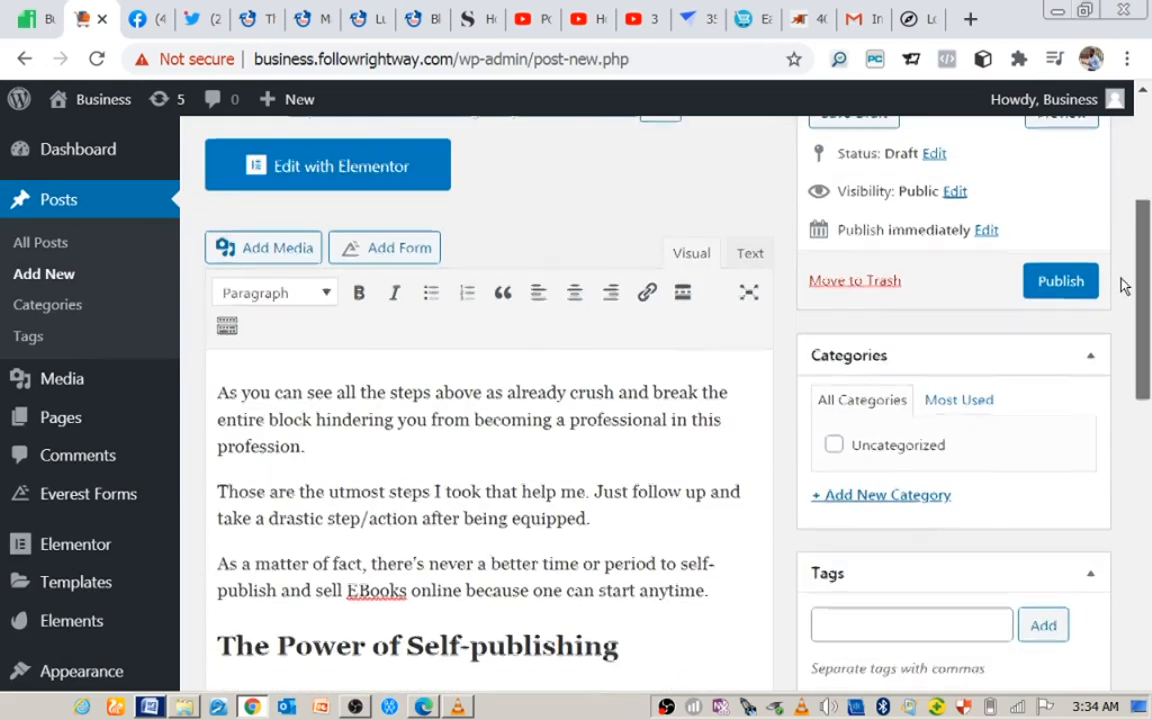
{"action": "left_click", "coordinate": [1070, 281]}
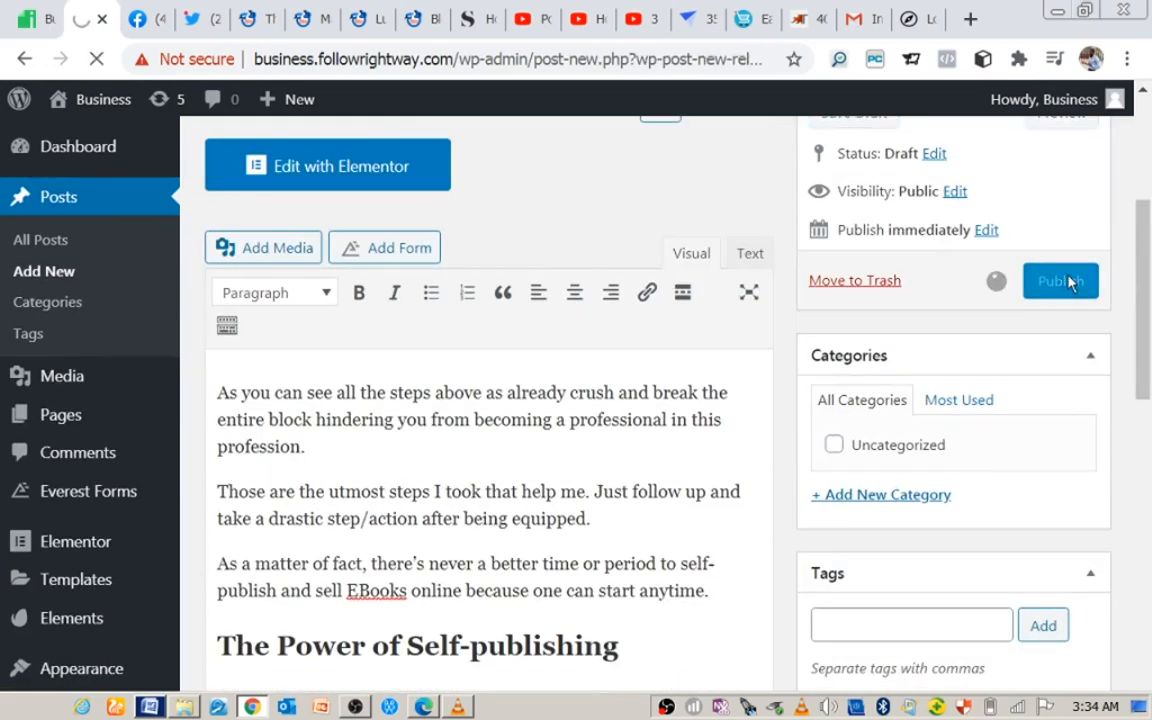
Copy the heading "Power of Work" from its article in Edge and paste it as the title of another new post in Chrome
{"action": "left_click", "coordinate": [424, 707]}
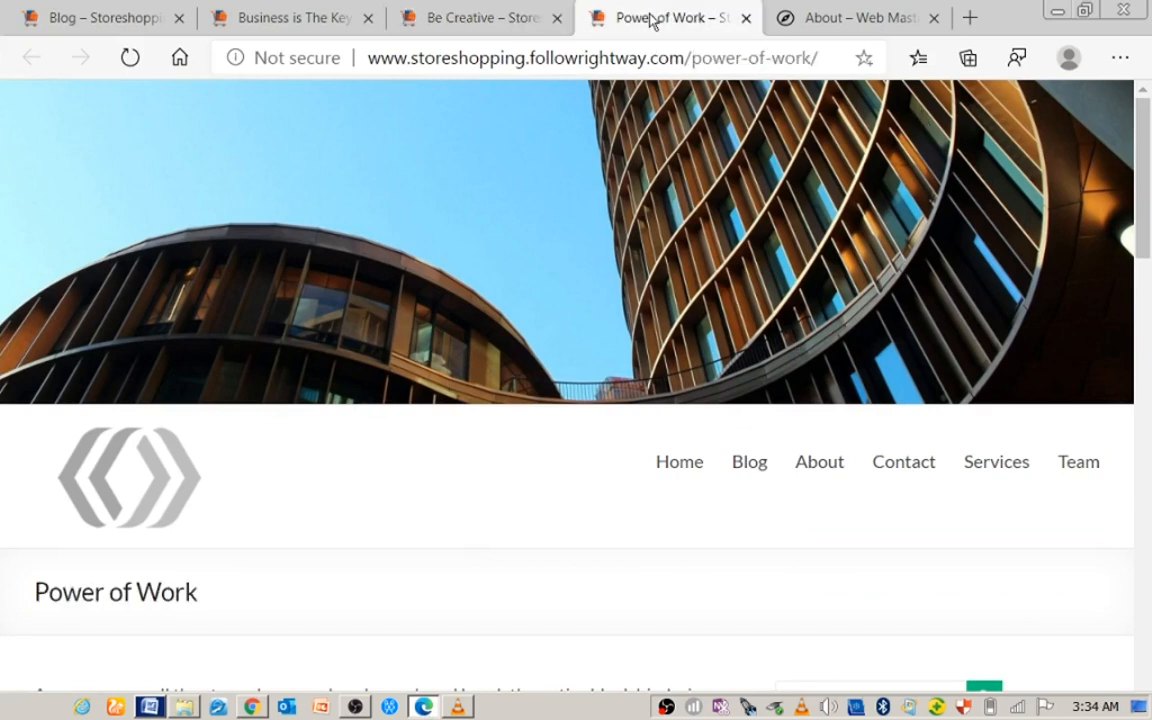
{"action": "left_click_drag", "start_coordinate": [137, 605], "coordinate": [34, 590]}
{"action": "key", "text": "ctrl+c"}
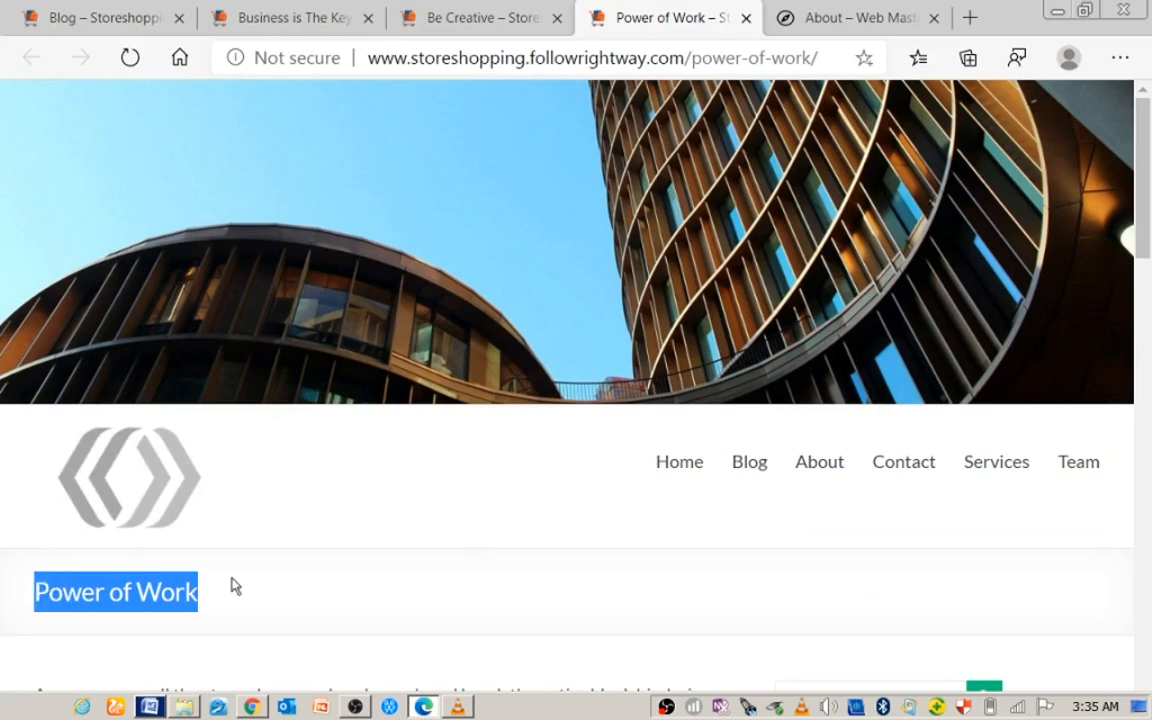
{"action": "left_click", "coordinate": [256, 707]}
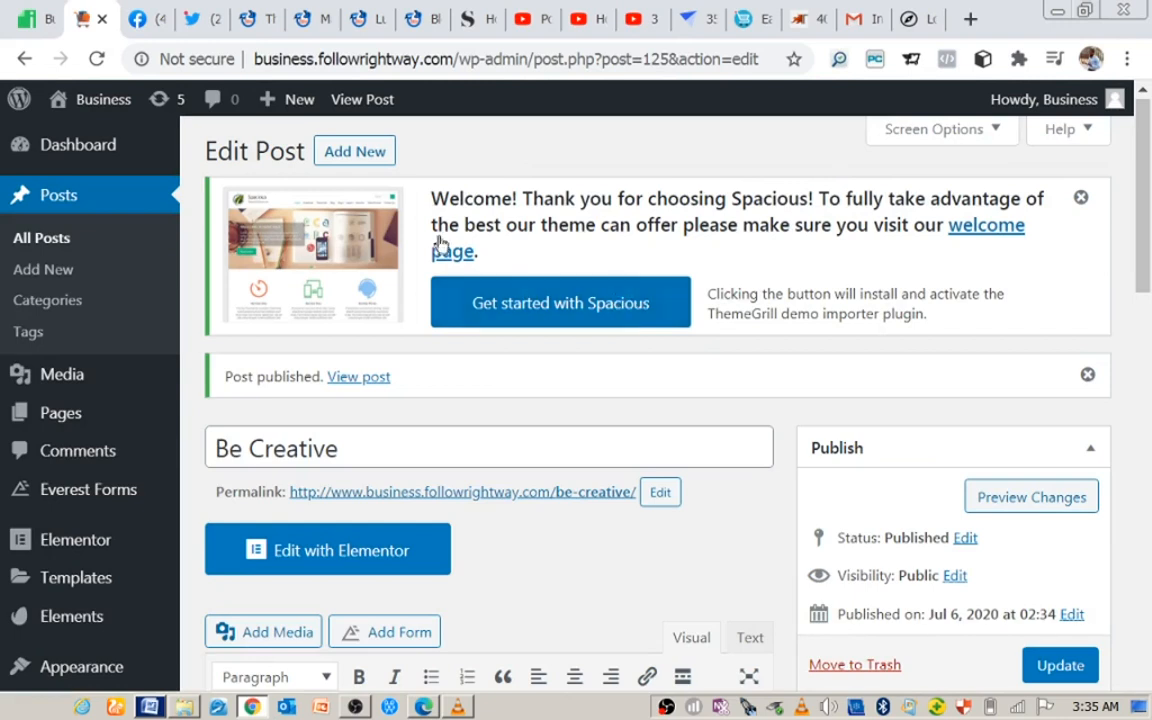
{"action": "left_click", "coordinate": [372, 156]}
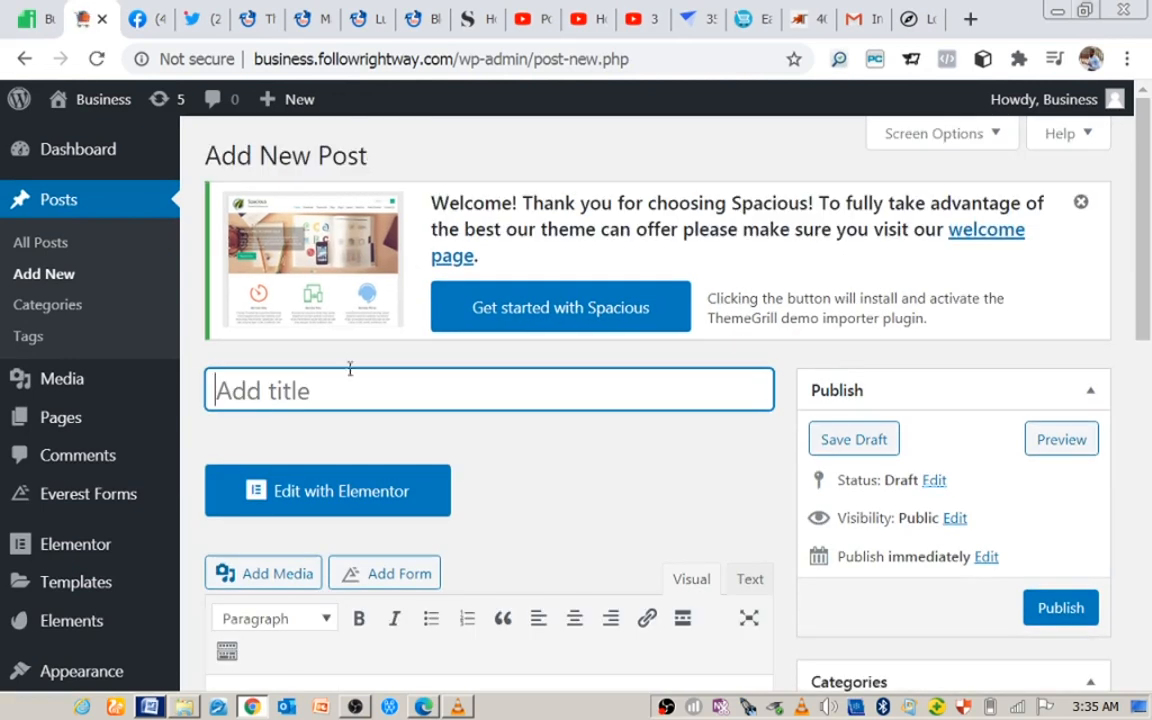
{"action": "key", "text": "ctrl+v"}
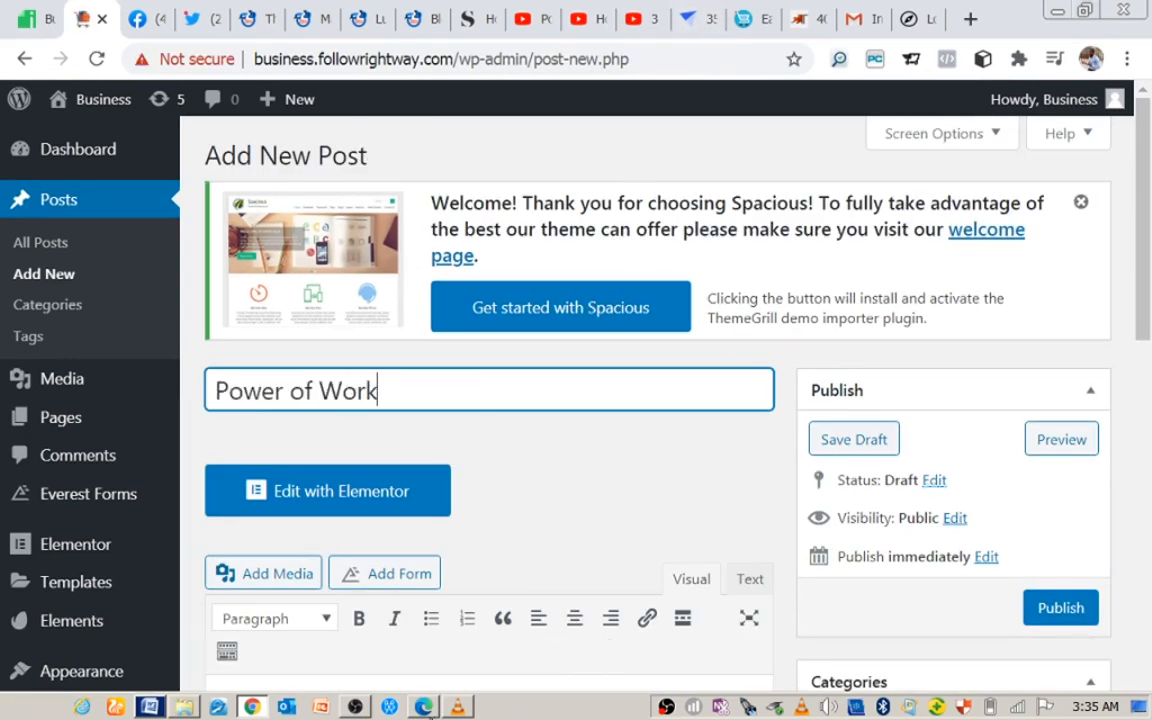
Copy the full Power of Work article text from Edge and paste it into the new post's body in Chrome
{"action": "left_click", "coordinate": [424, 707]}
{"action": "left_click_drag", "start_coordinate": [1138, 244], "coordinate": [1148, 359]}
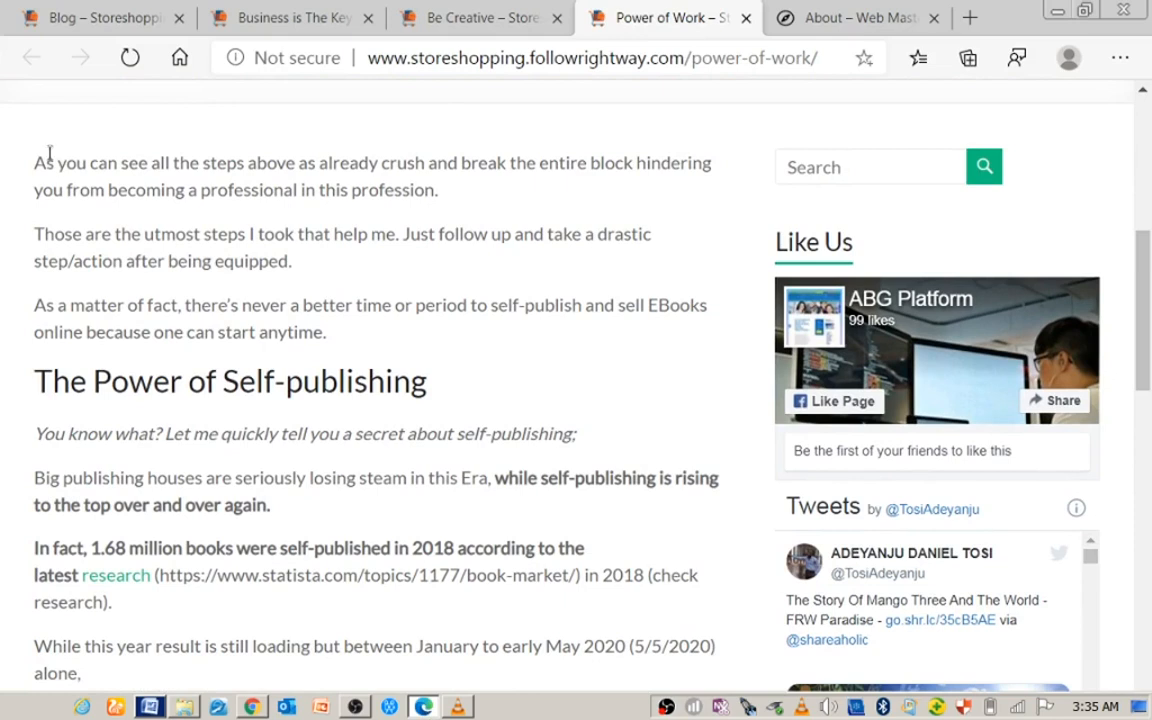
{"action": "left_click_drag", "start_coordinate": [36, 150], "coordinate": [265, 697]}
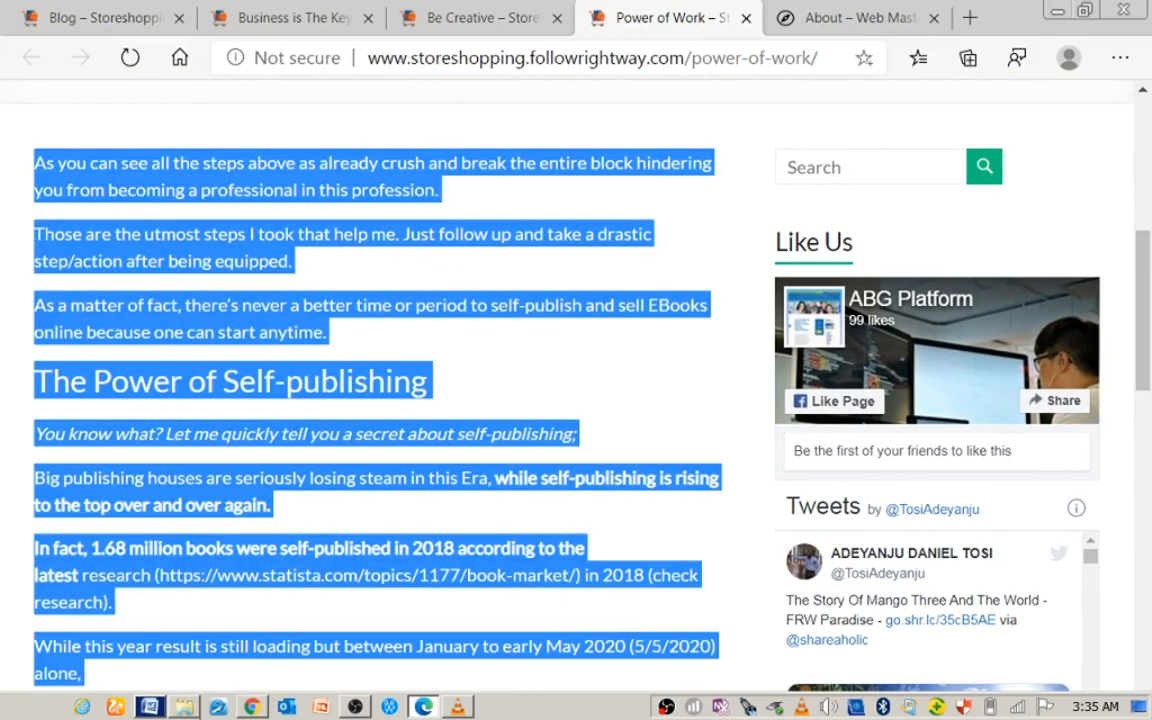
{"action": "left_click", "coordinate": [253, 711]}
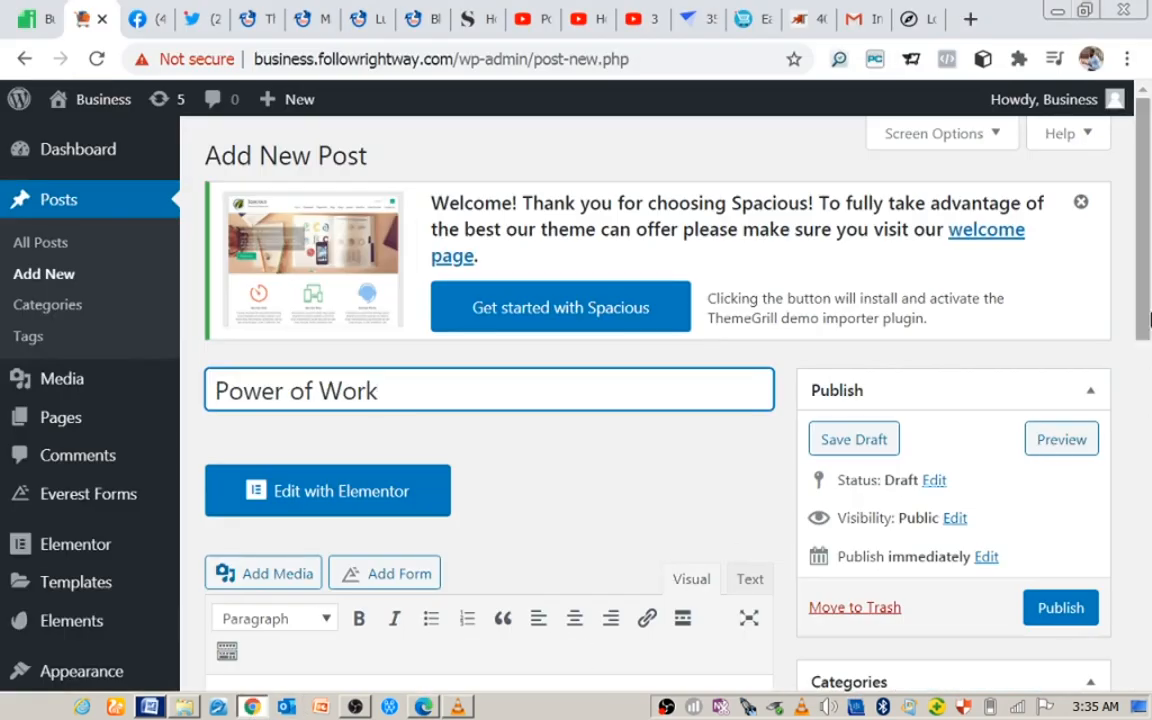
{"action": "scroll", "coordinate": [1147, 318], "scroll_direction": "down", "scroll_amount": 4}
{"action": "left_click", "coordinate": [614, 455]}
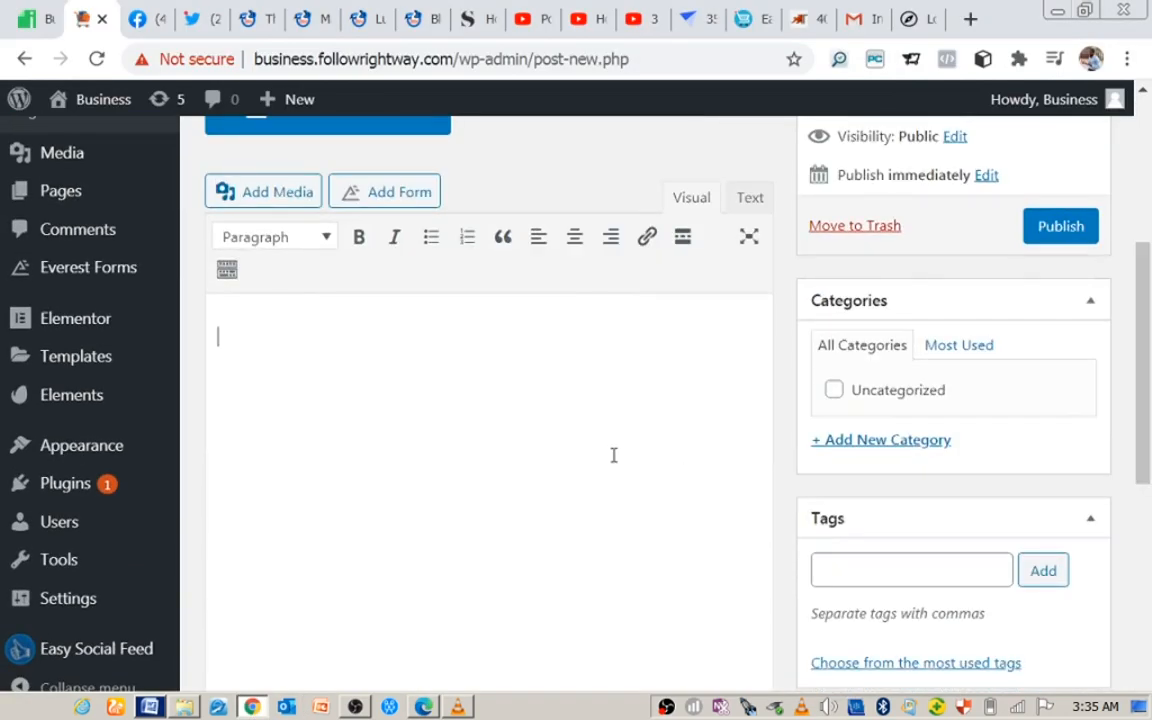
{"action": "key", "text": "ctrl+v"}
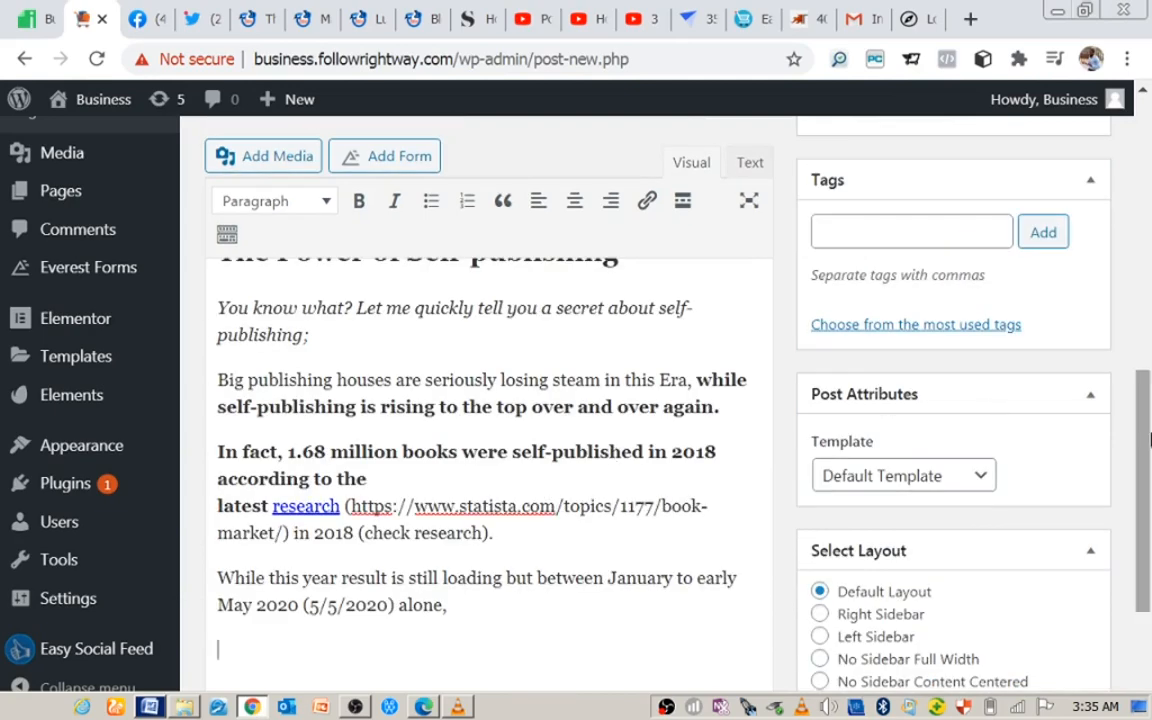
Set product-school-ypZHyD1TqP0-unsplash.jpg from the media library as the Power of Work post's featured image and publish the post
{"action": "scroll", "coordinate": [1147, 443], "scroll_direction": "down", "scroll_amount": 3}
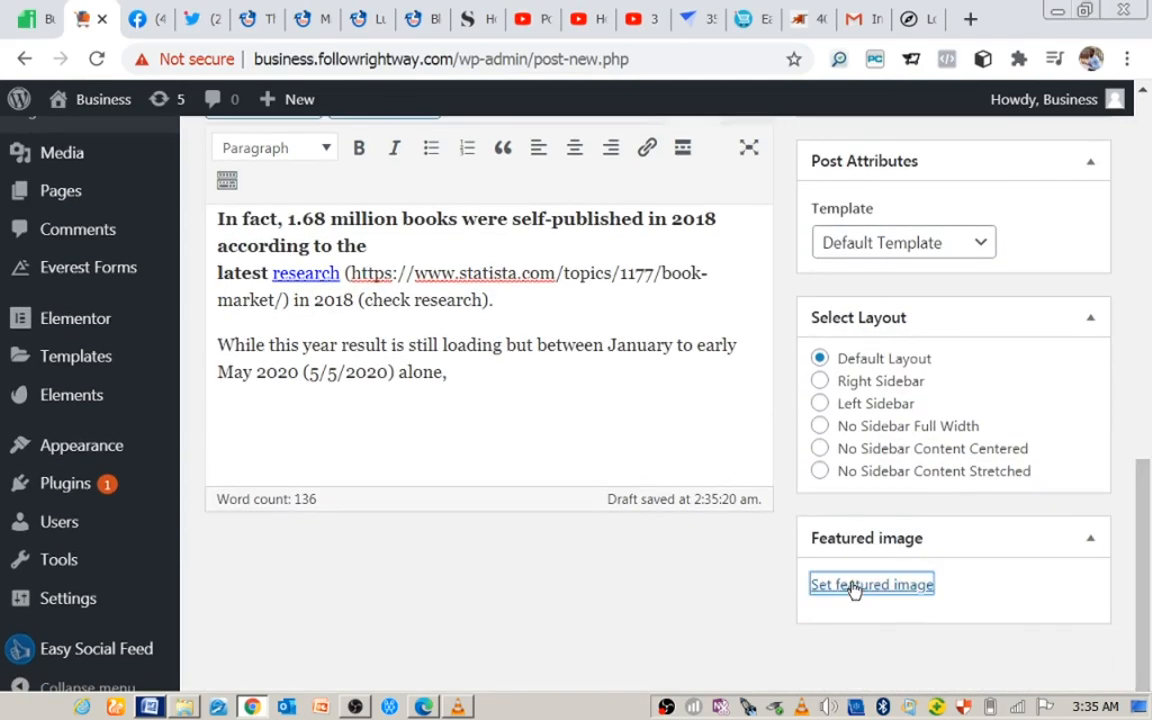
{"action": "left_click", "coordinate": [851, 591]}
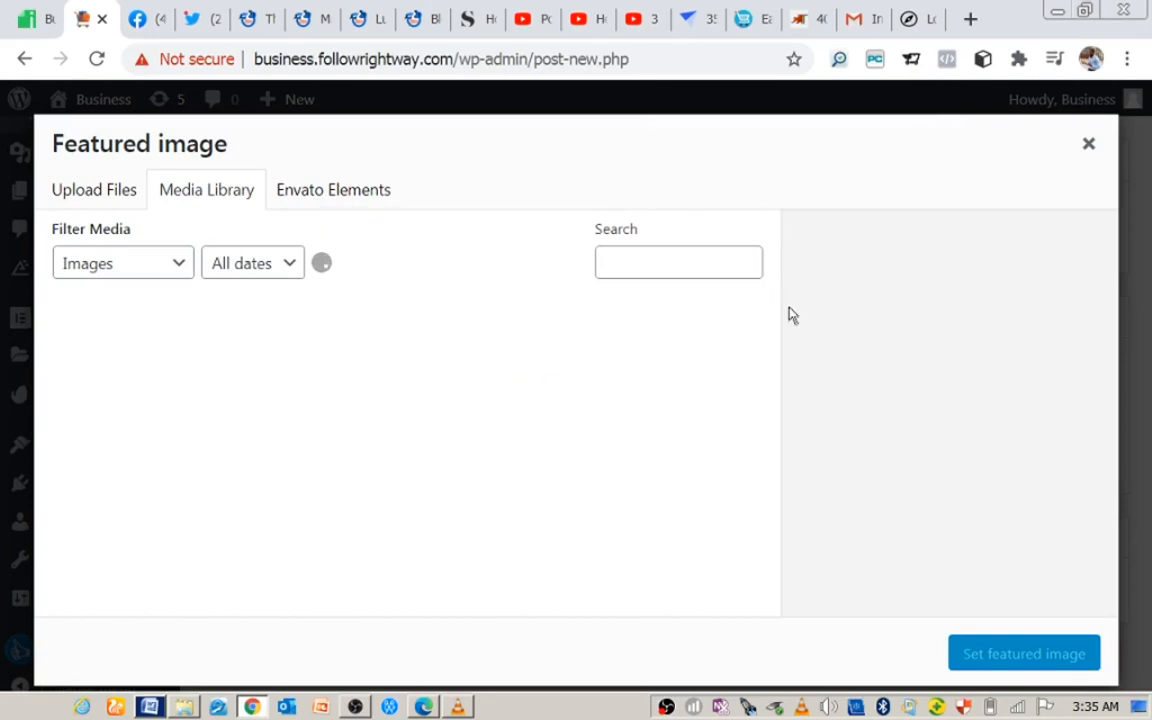
{"action": "left_click_drag", "start_coordinate": [772, 322], "coordinate": [772, 420]}
{"action": "left_click", "coordinate": [257, 470]}
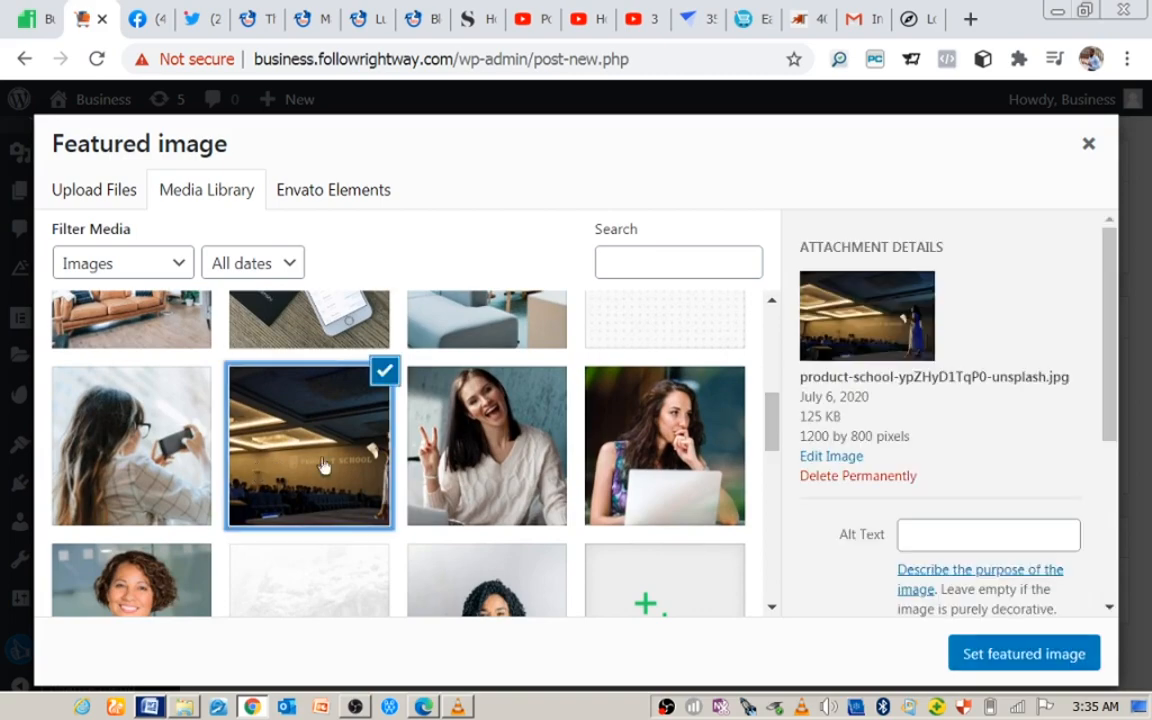
{"action": "left_click", "coordinate": [1075, 653]}
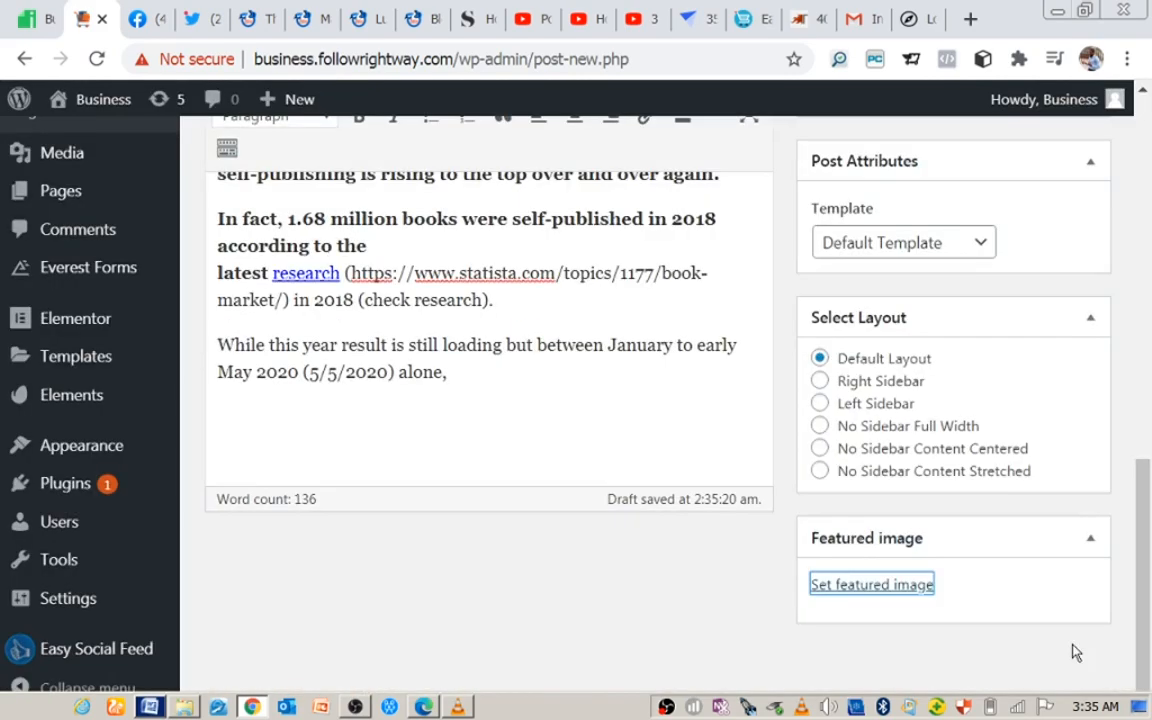
{"action": "left_click_drag", "start_coordinate": [1148, 583], "coordinate": [1100, 386]}
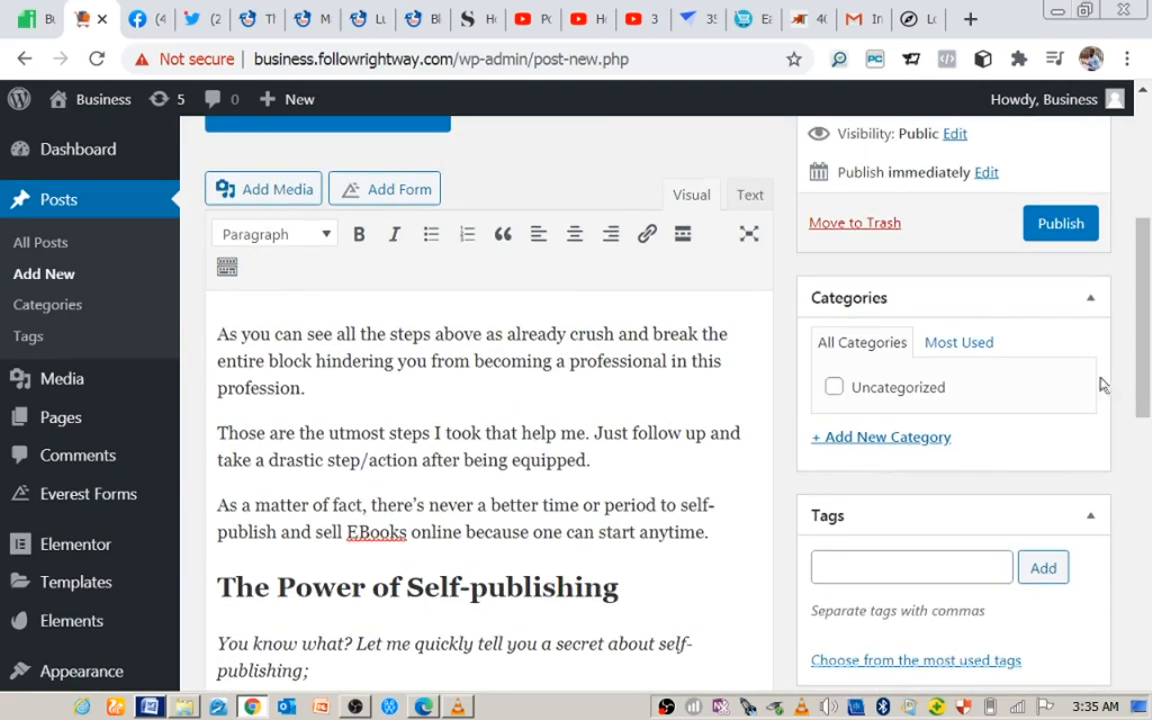
{"action": "left_click", "coordinate": [1054, 230]}
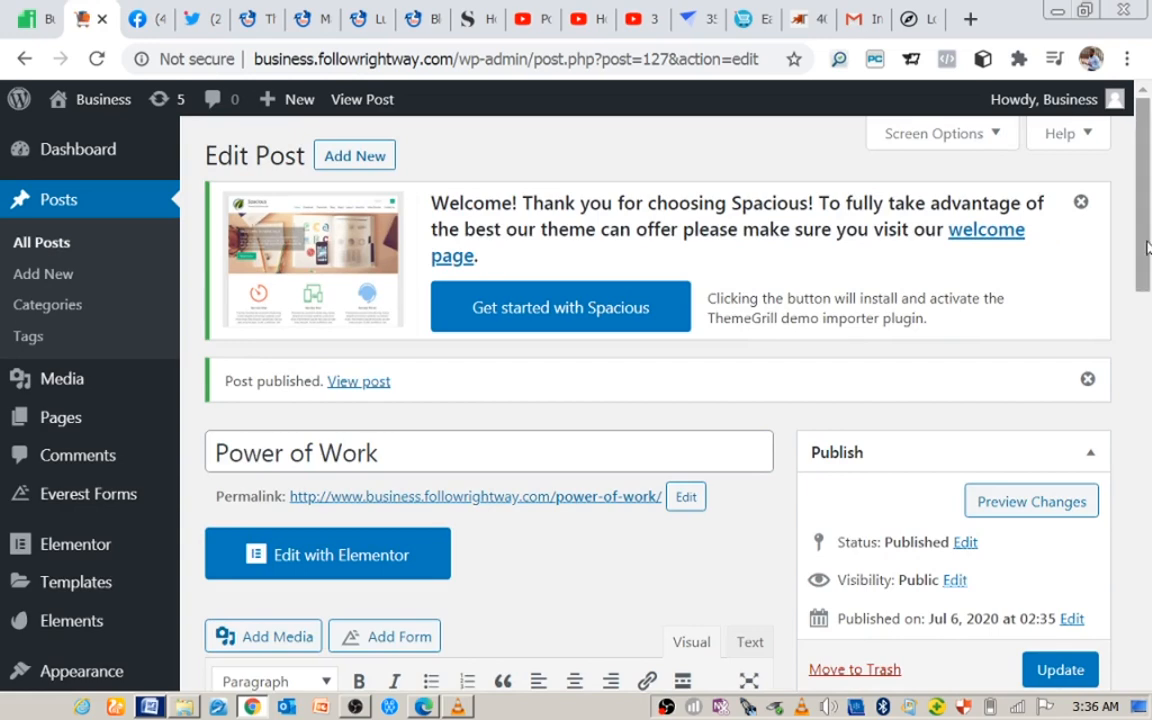
Go to the site's widget settings and delete the Recent Comments widget from the Right Sidebar
{"action": "left_click_drag", "start_coordinate": [1147, 247], "coordinate": [1147, 288]}
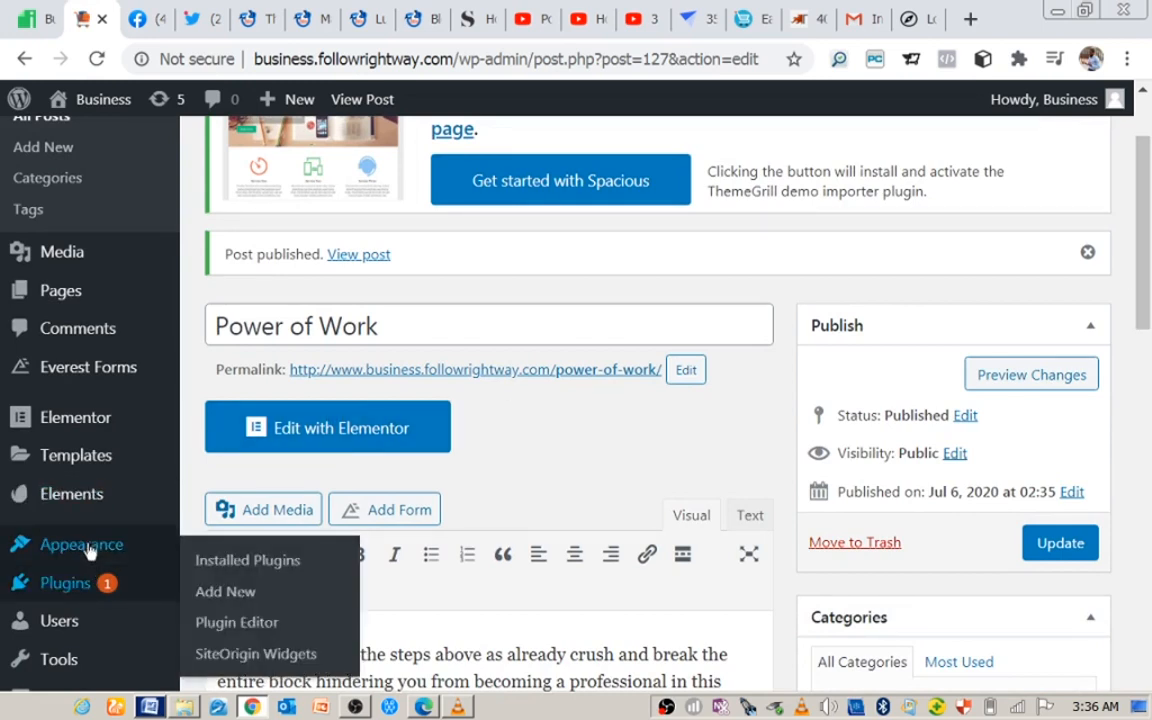
{"action": "mouse_move", "coordinate": [89, 552]}
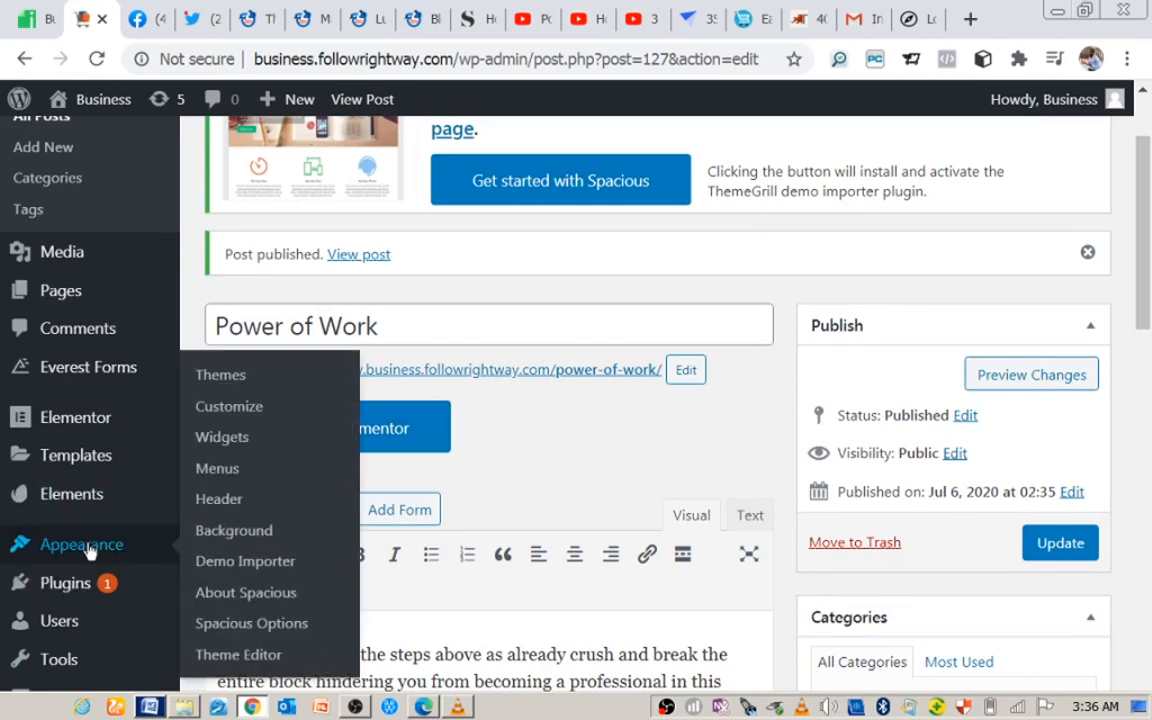
{"action": "left_click", "coordinate": [222, 440]}
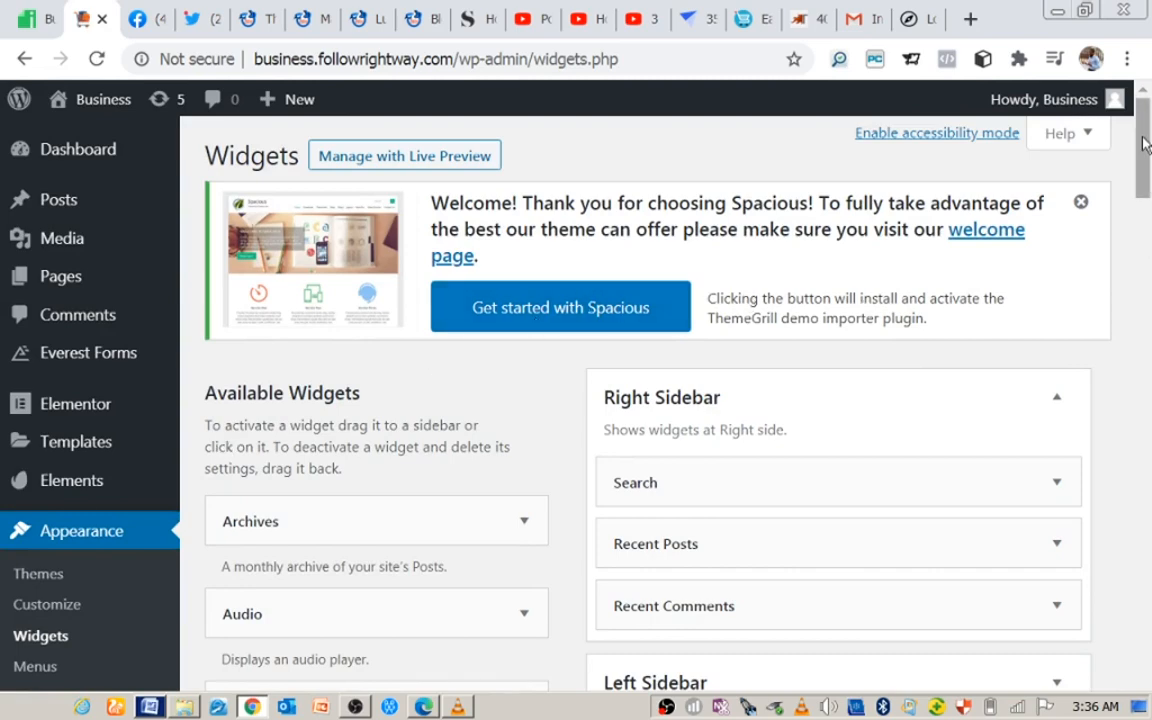
{"action": "scroll", "coordinate": [1147, 143], "scroll_direction": "down", "scroll_amount": 2}
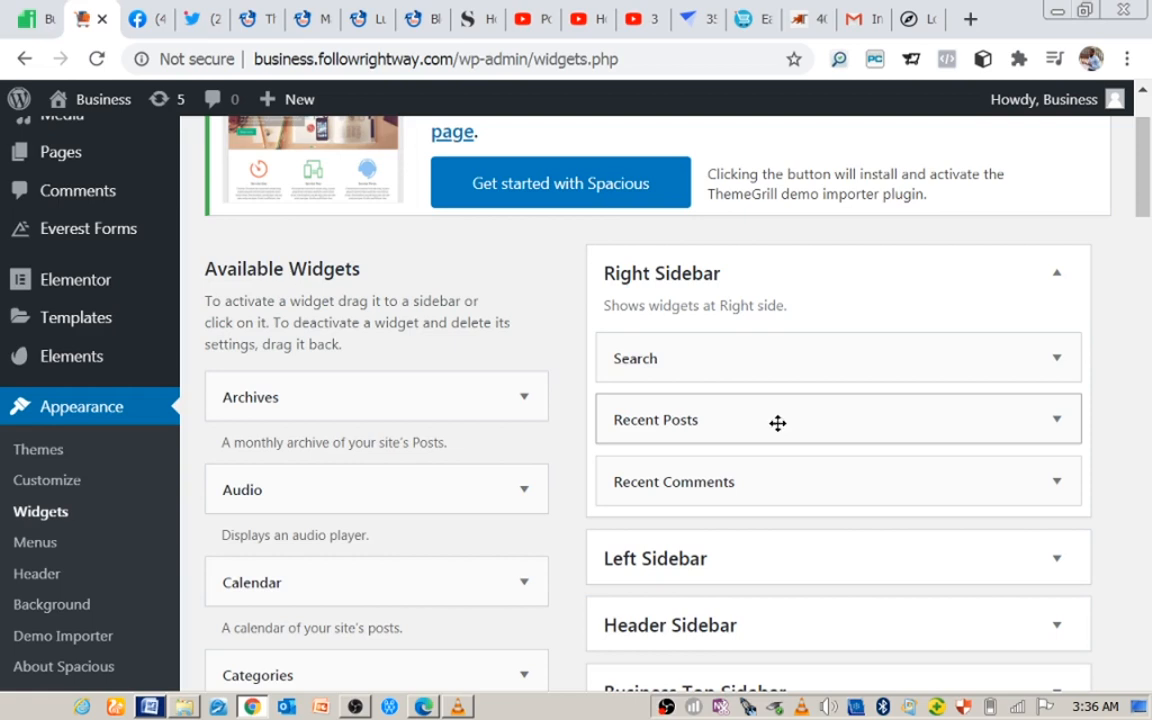
{"action": "left_click", "coordinate": [1059, 484]}
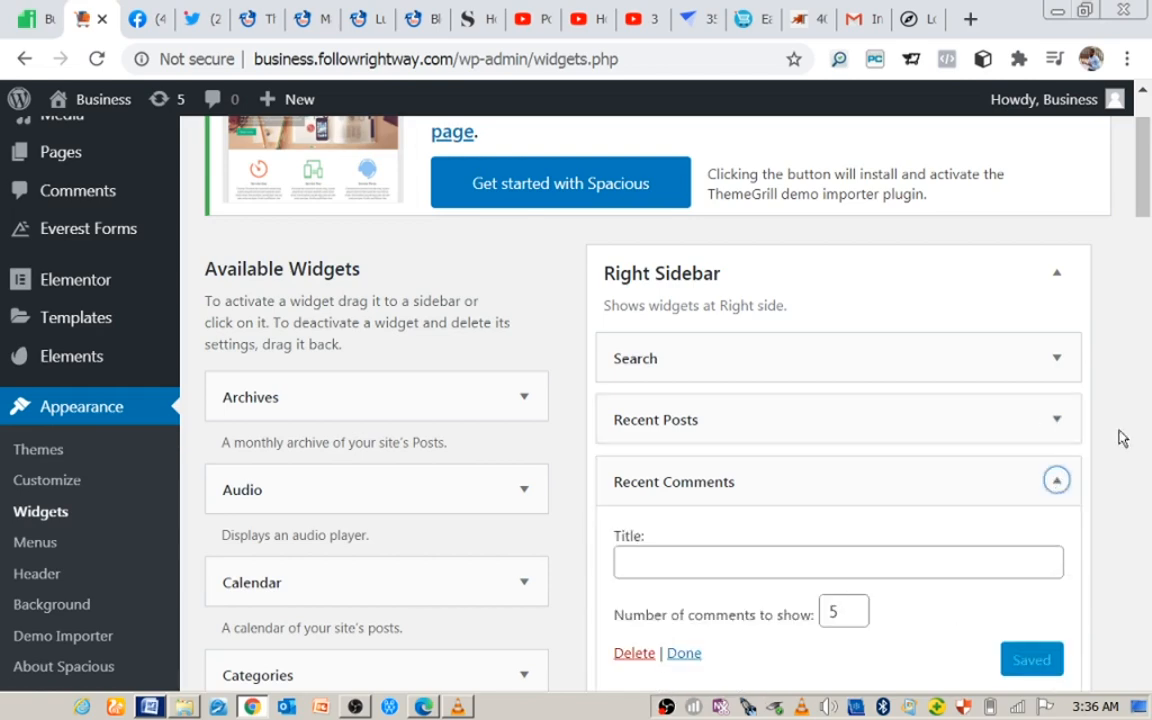
{"action": "left_click_drag", "start_coordinate": [1143, 200], "coordinate": [1146, 245]}
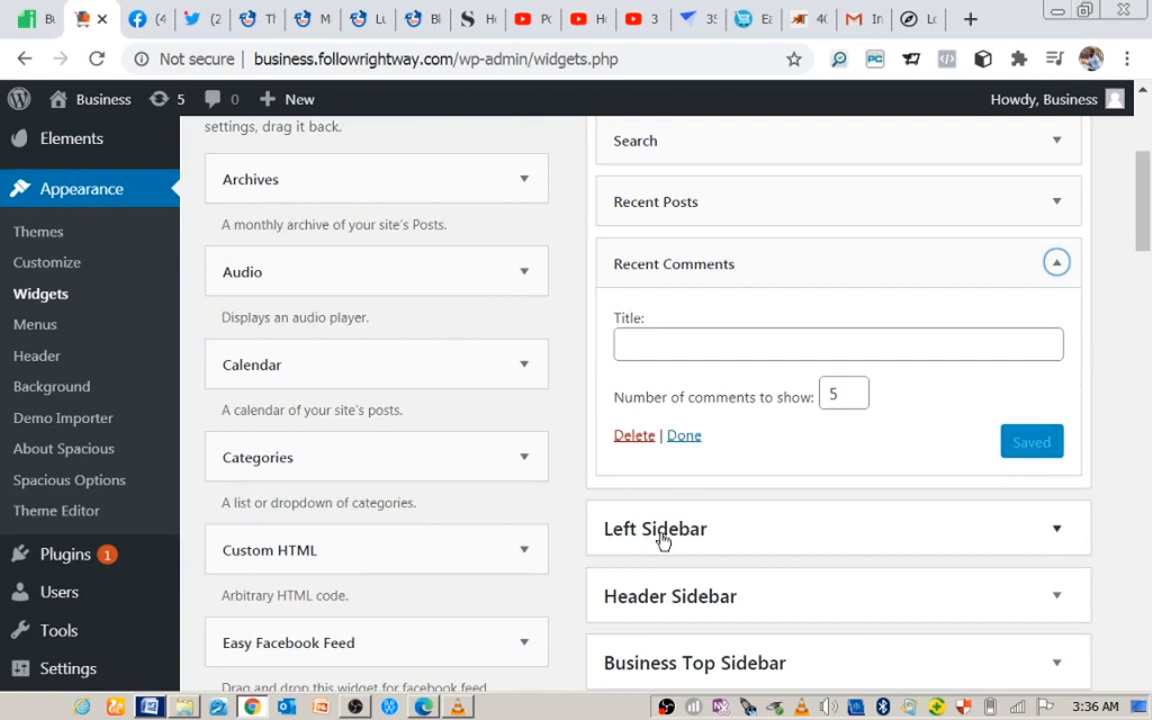
{"action": "left_click", "coordinate": [634, 437]}
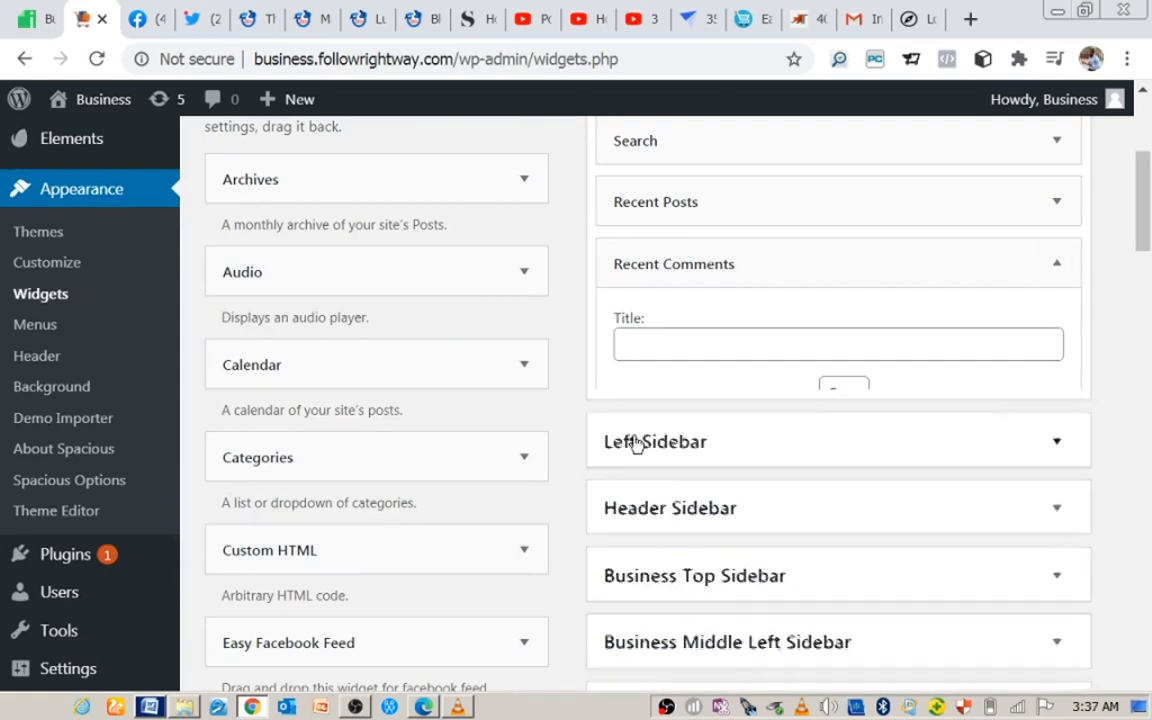
{"action": "left_click_drag", "start_coordinate": [1136, 250], "coordinate": [1145, 215]}
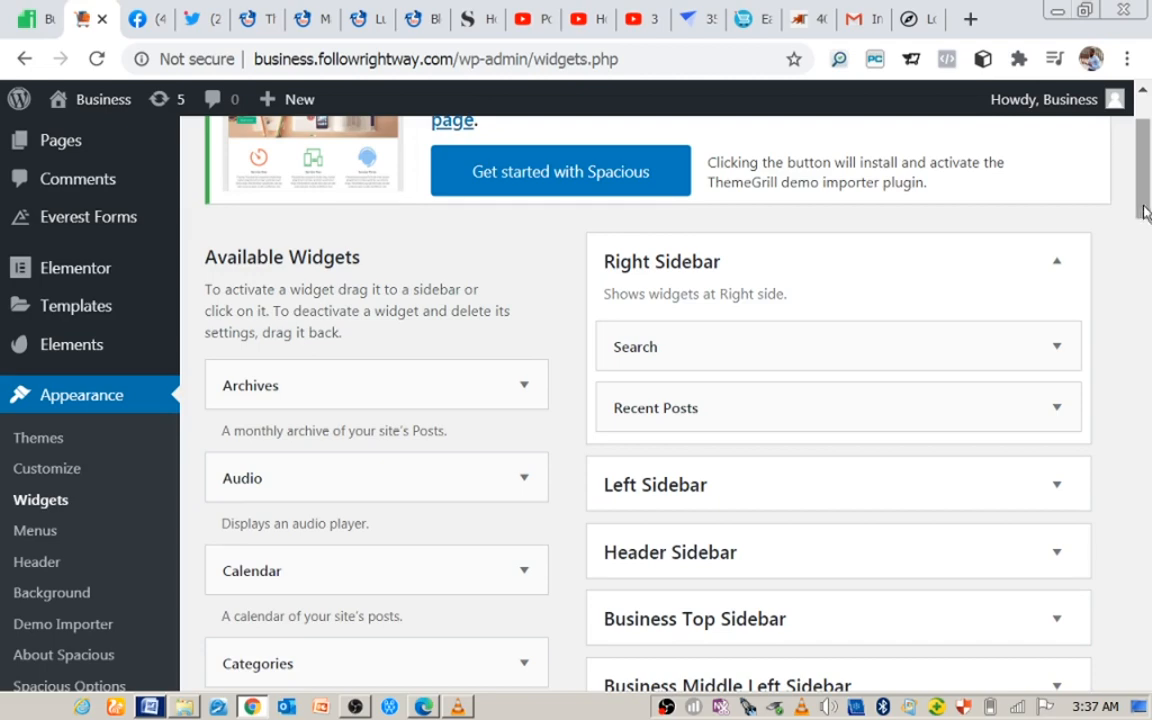
Add a Text widget to the Right Sidebar
{"action": "left_click_drag", "start_coordinate": [1146, 214], "coordinate": [1150, 555]}
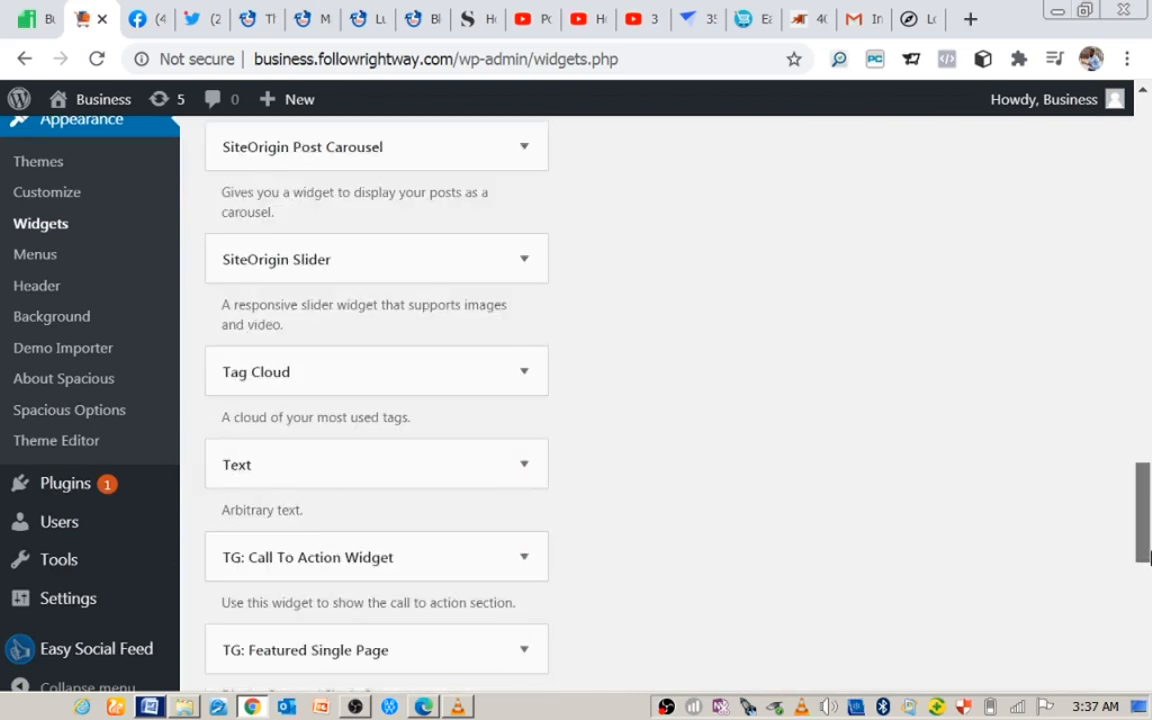
{"action": "left_click", "coordinate": [526, 468]}
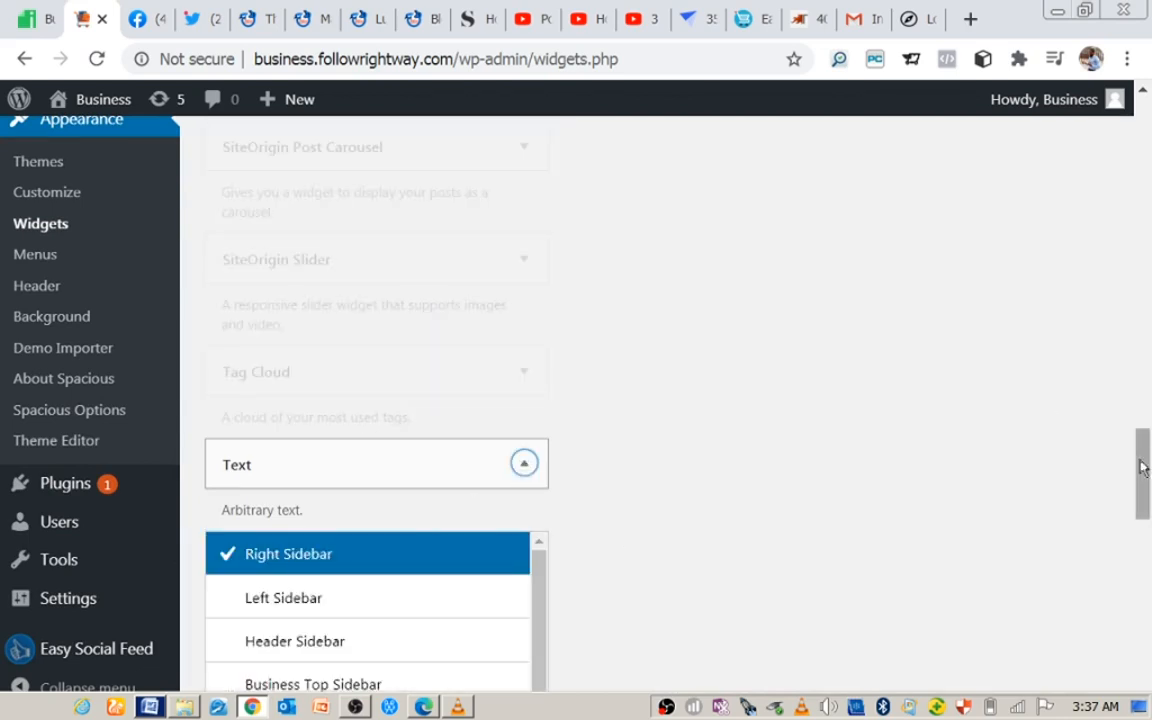
{"action": "scroll", "coordinate": [1143, 470], "scroll_direction": "down", "scroll_amount": 3}
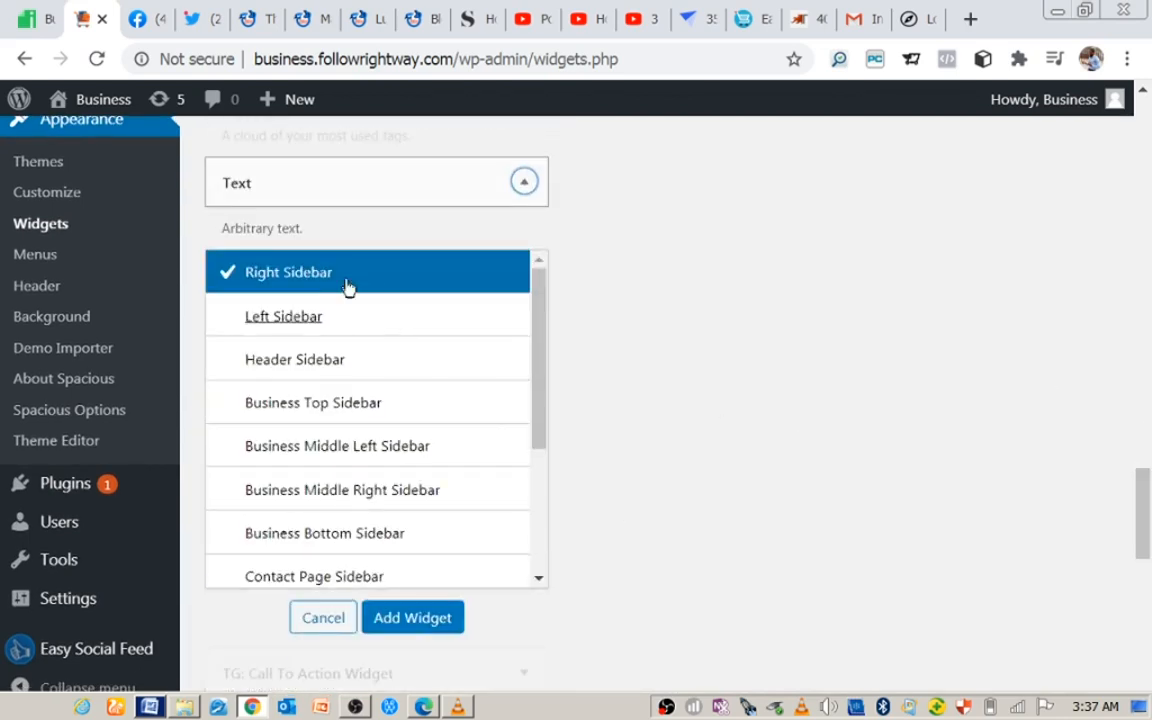
{"action": "left_click", "coordinate": [392, 622]}
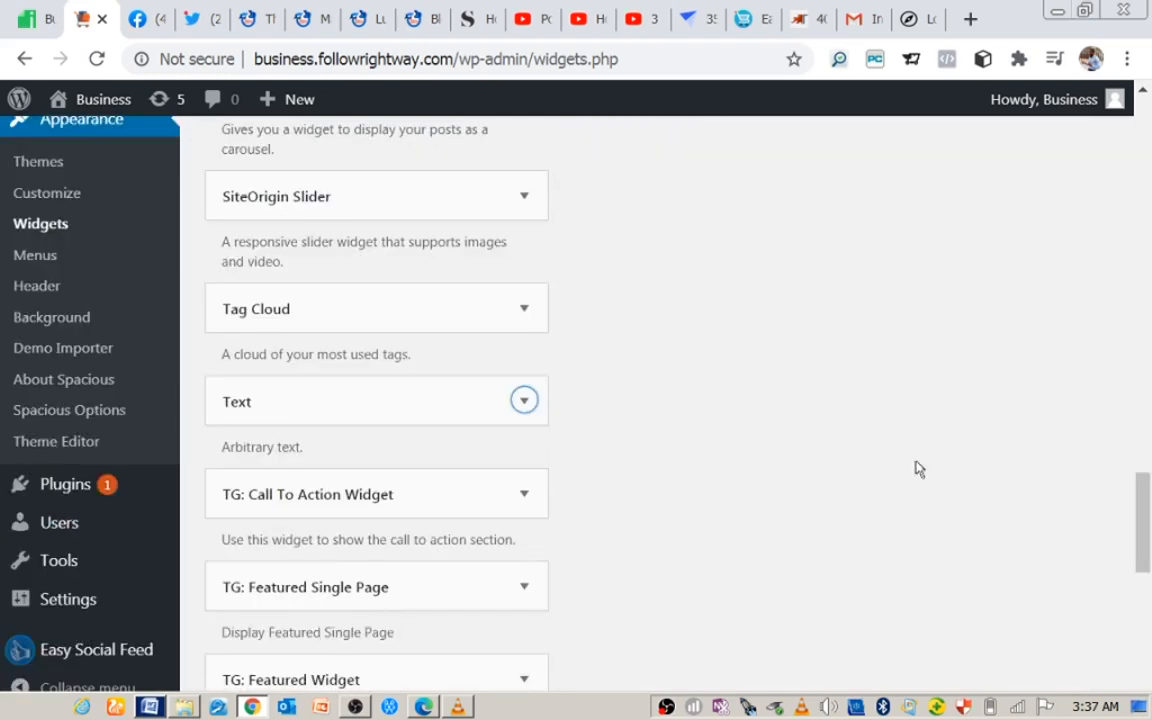
Add the Easy Facebook Likebox widget to the Right Sidebar
{"action": "left_click_drag", "start_coordinate": [1148, 472], "coordinate": [1121, 246]}
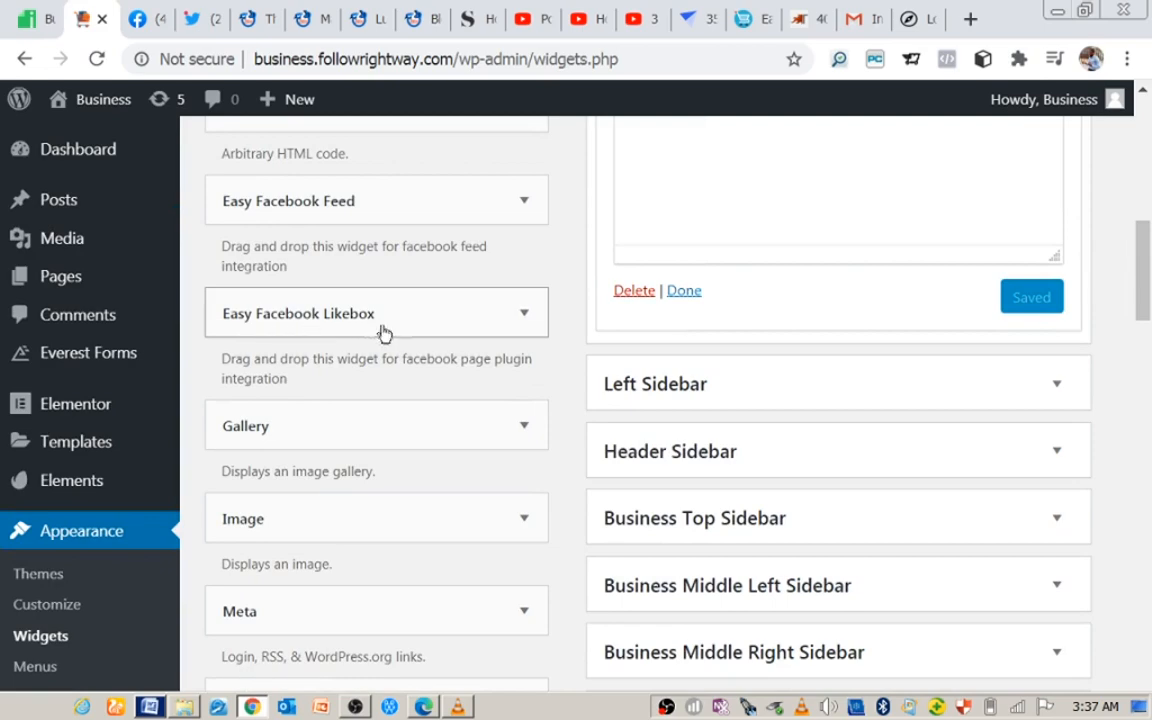
{"action": "left_click", "coordinate": [524, 314]}
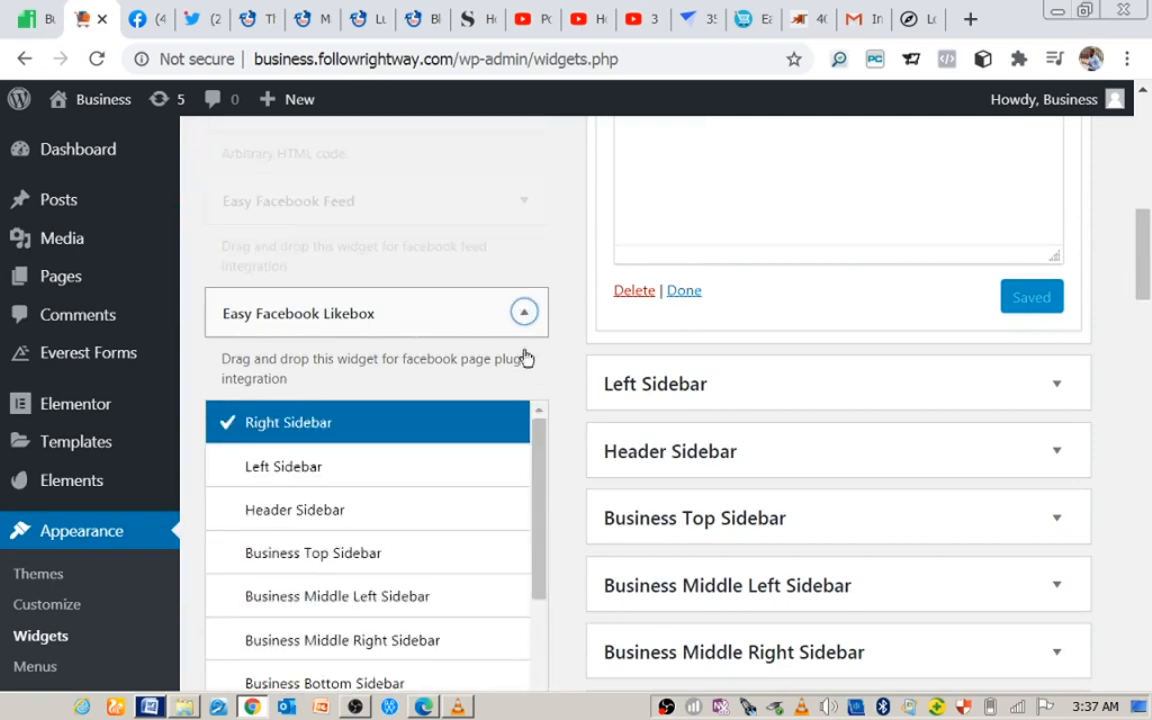
{"action": "left_click_drag", "start_coordinate": [1146, 279], "coordinate": [1146, 310]}
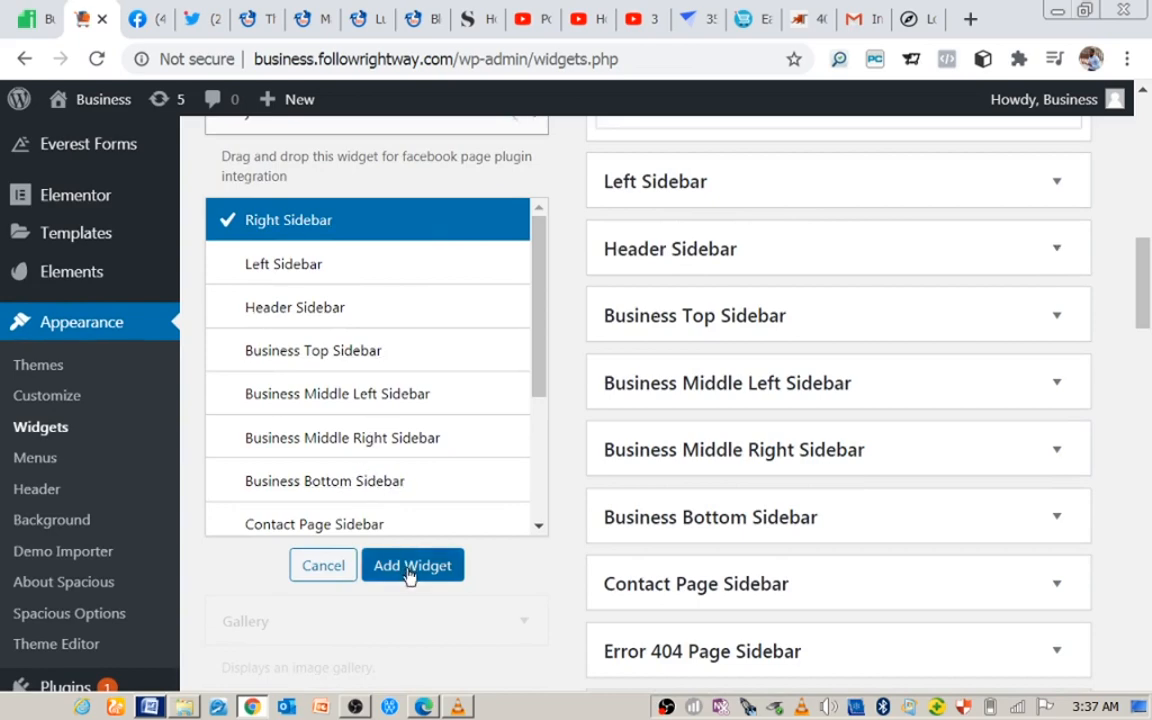
{"action": "left_click", "coordinate": [407, 568]}
Show the settings of the Text widget in the Right Sidebar
{"action": "left_click_drag", "start_coordinate": [1143, 318], "coordinate": [1128, 203]}
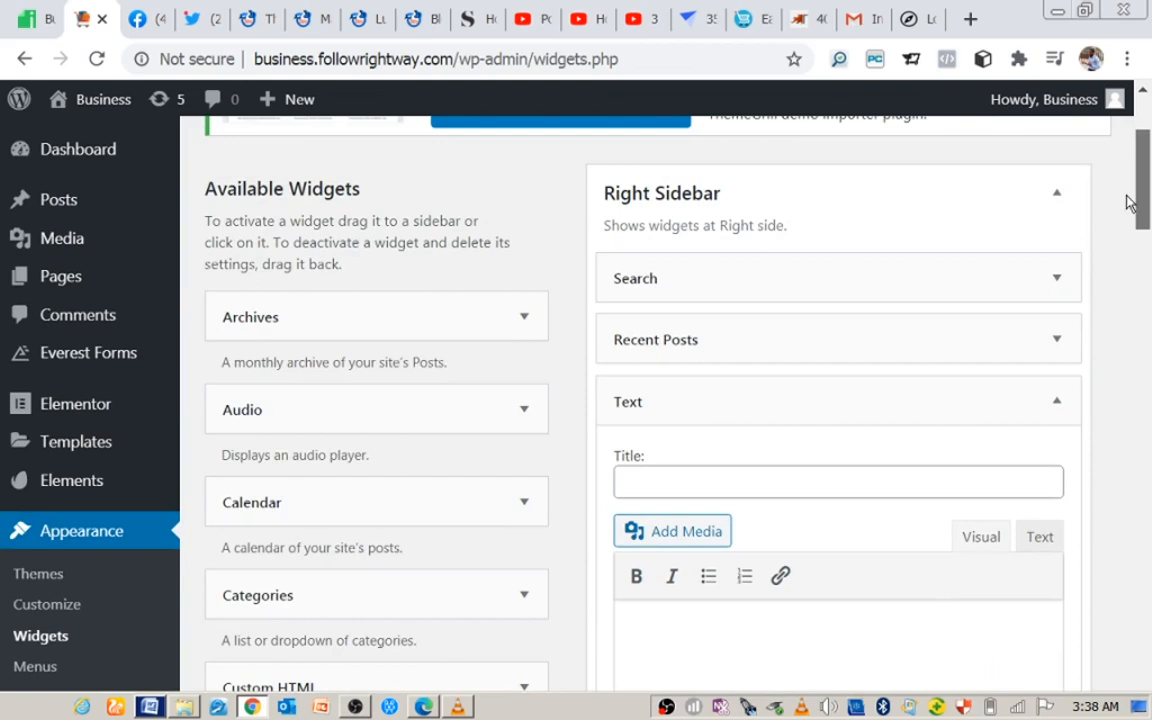
{"action": "left_click", "coordinate": [1057, 403]}
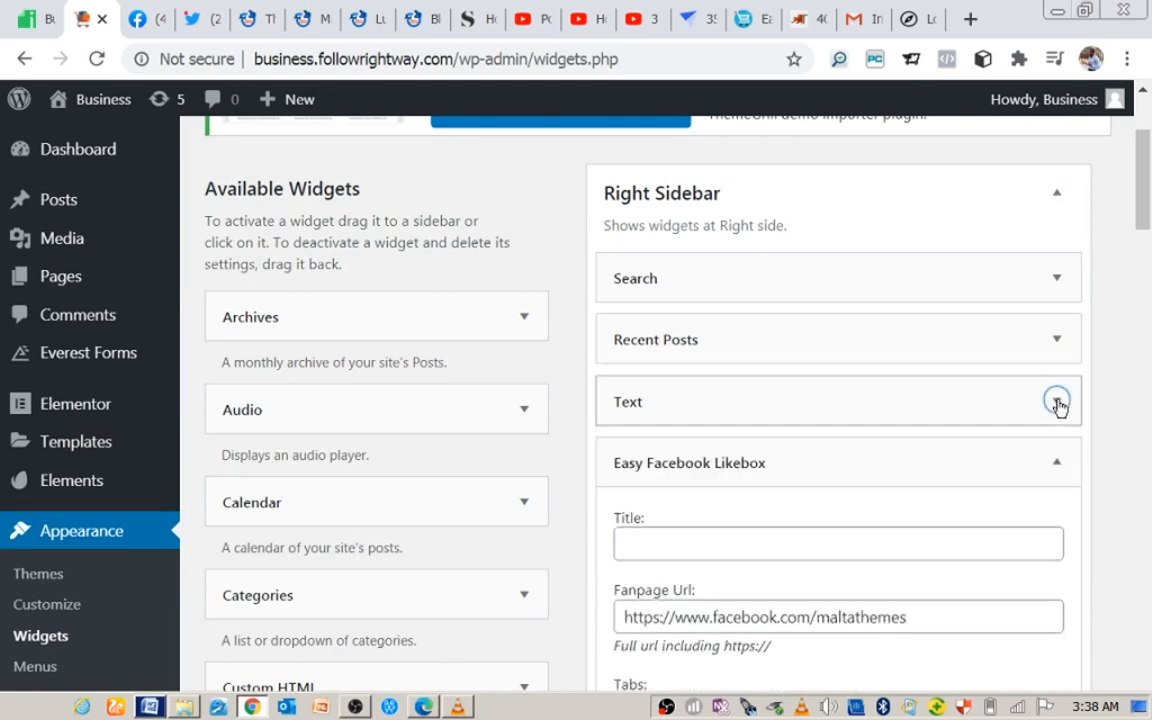
{"action": "left_click", "coordinate": [1057, 402]}
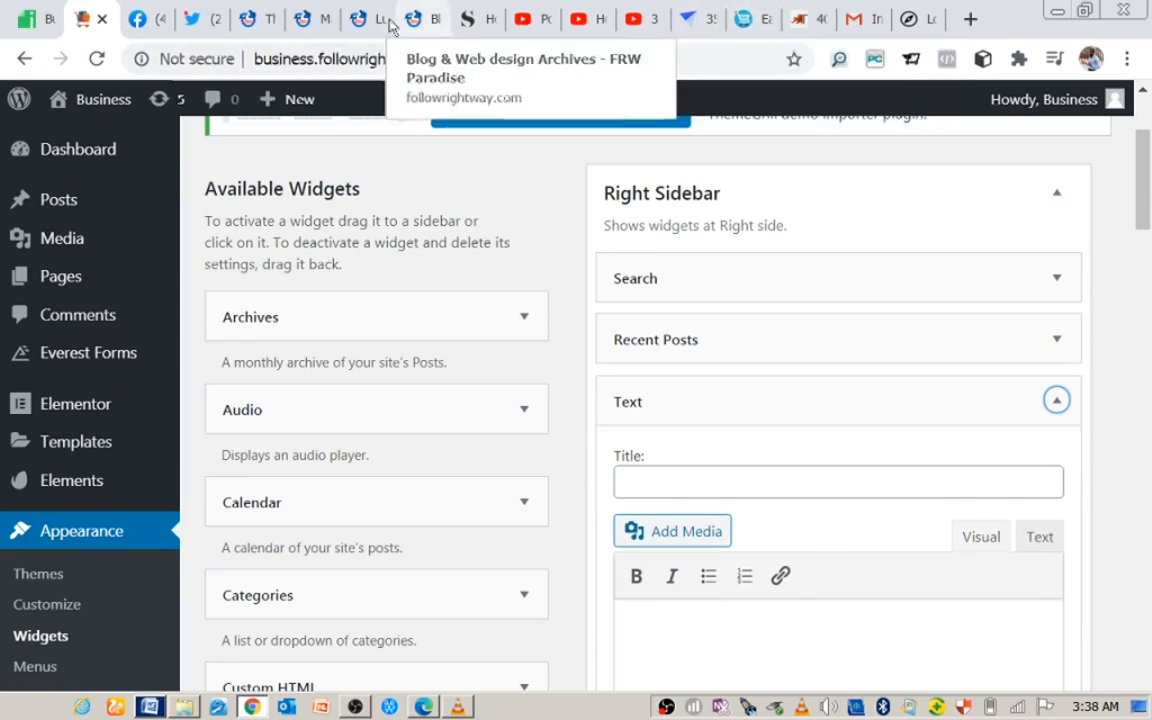
Open the Twitter Publish embed page for the profile's tweet "The Story Of Mango Three And The World" and review its code and preview
{"action": "left_click", "coordinate": [185, 30]}
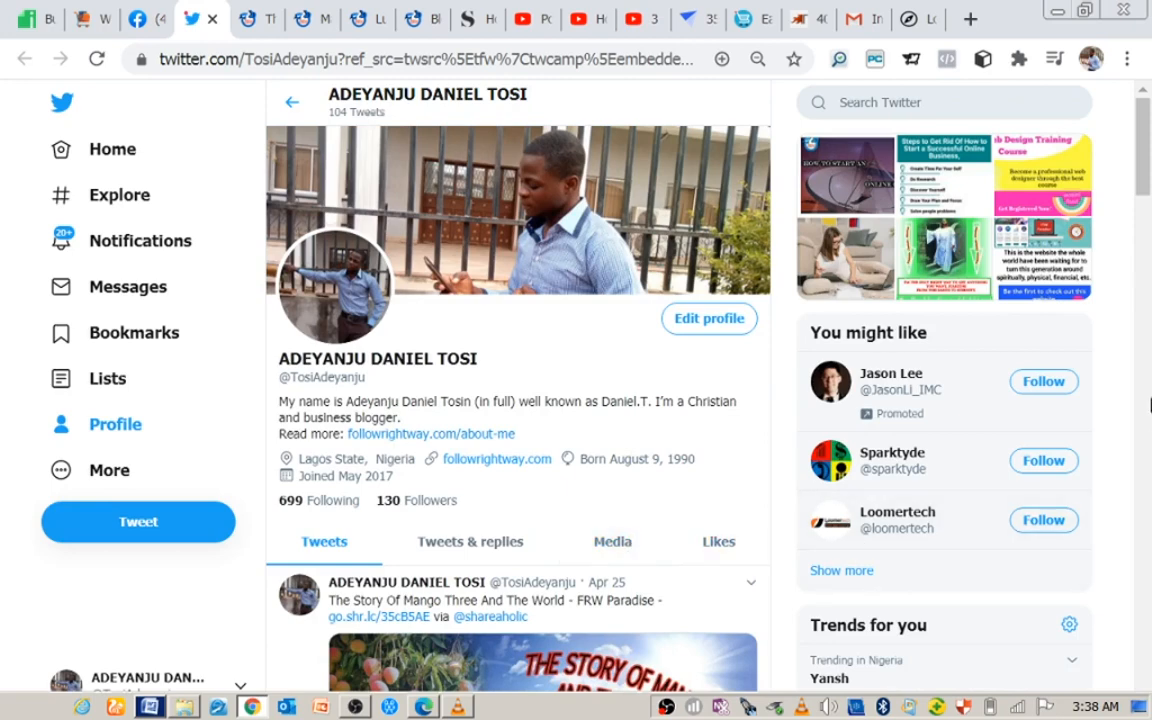
{"action": "left_click_drag", "start_coordinate": [1148, 157], "coordinate": [1148, 177]}
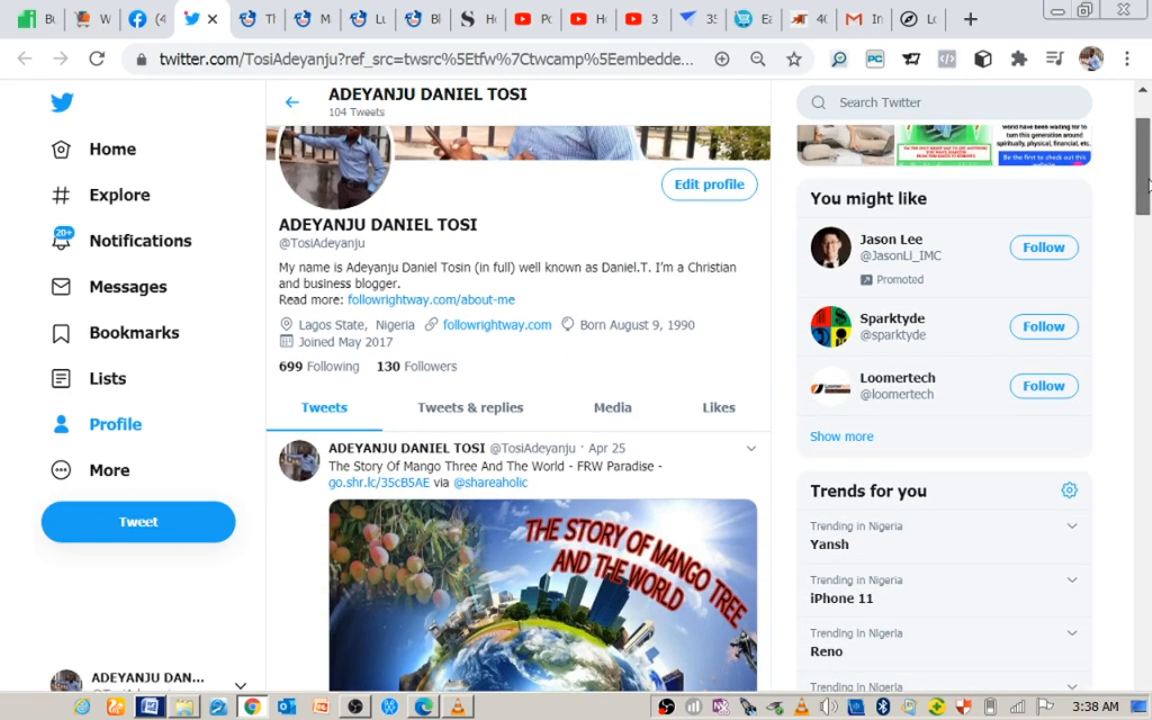
{"action": "left_click", "coordinate": [753, 452]}
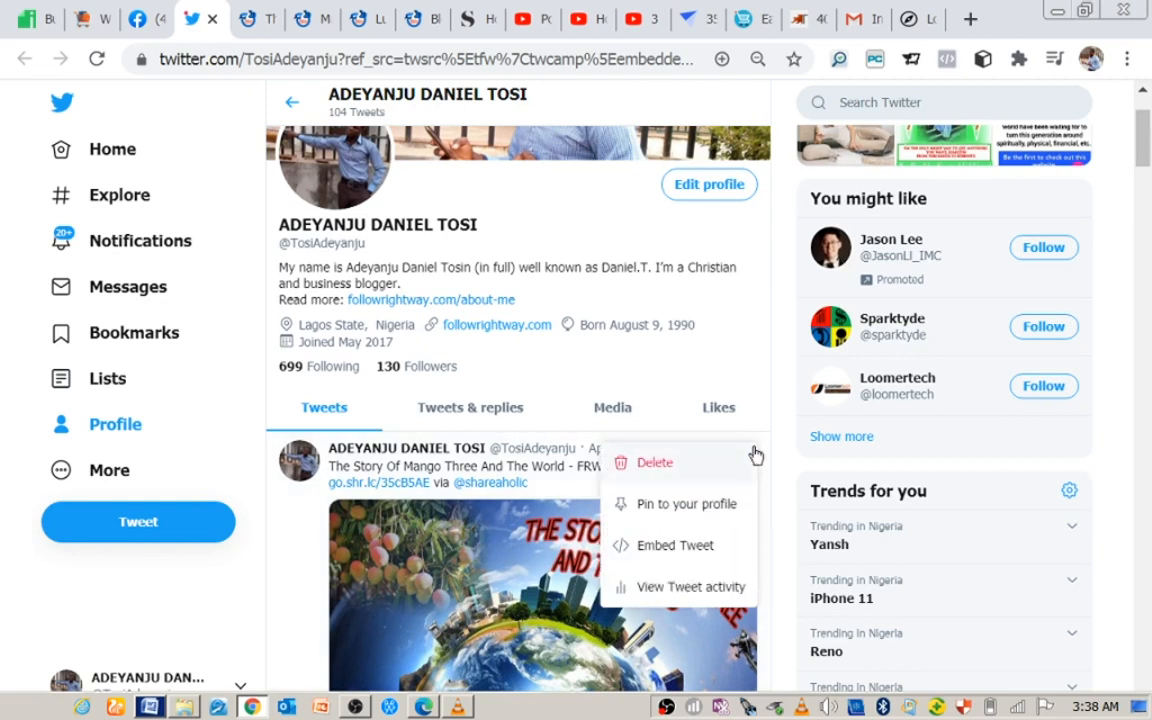
{"action": "left_click", "coordinate": [672, 552]}
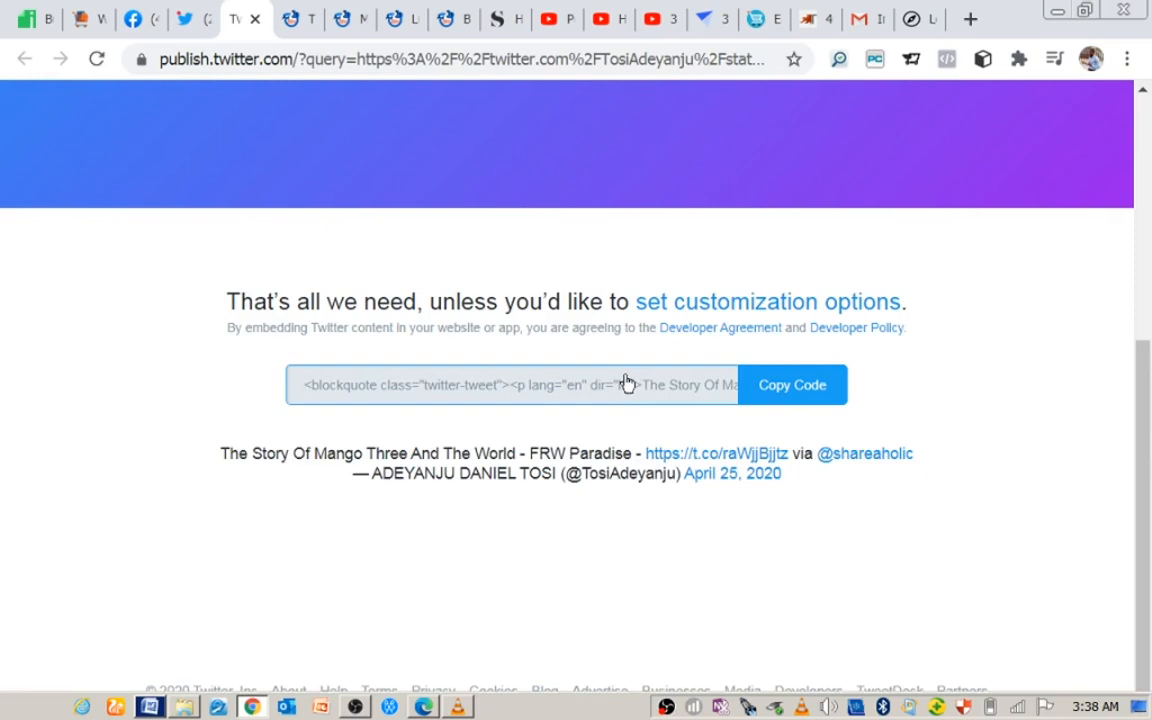
{"action": "left_click_drag", "start_coordinate": [1143, 408], "coordinate": [1130, 491]}
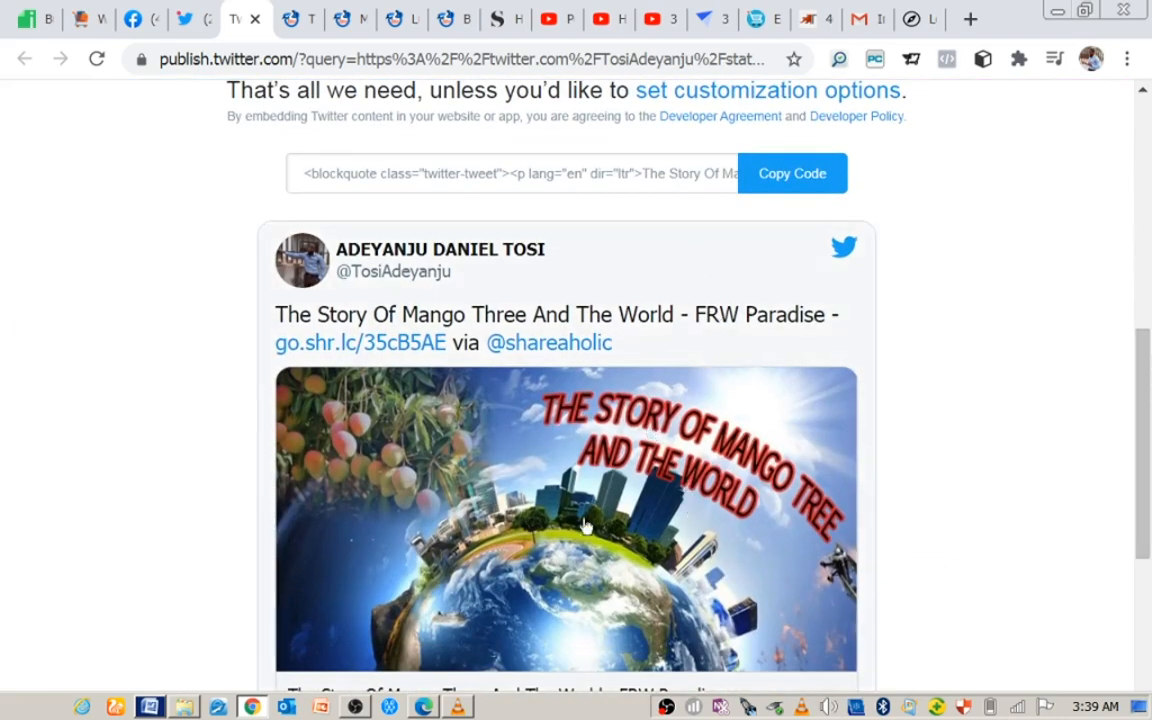
{"action": "left_click_drag", "start_coordinate": [1130, 378], "coordinate": [1125, 188]}
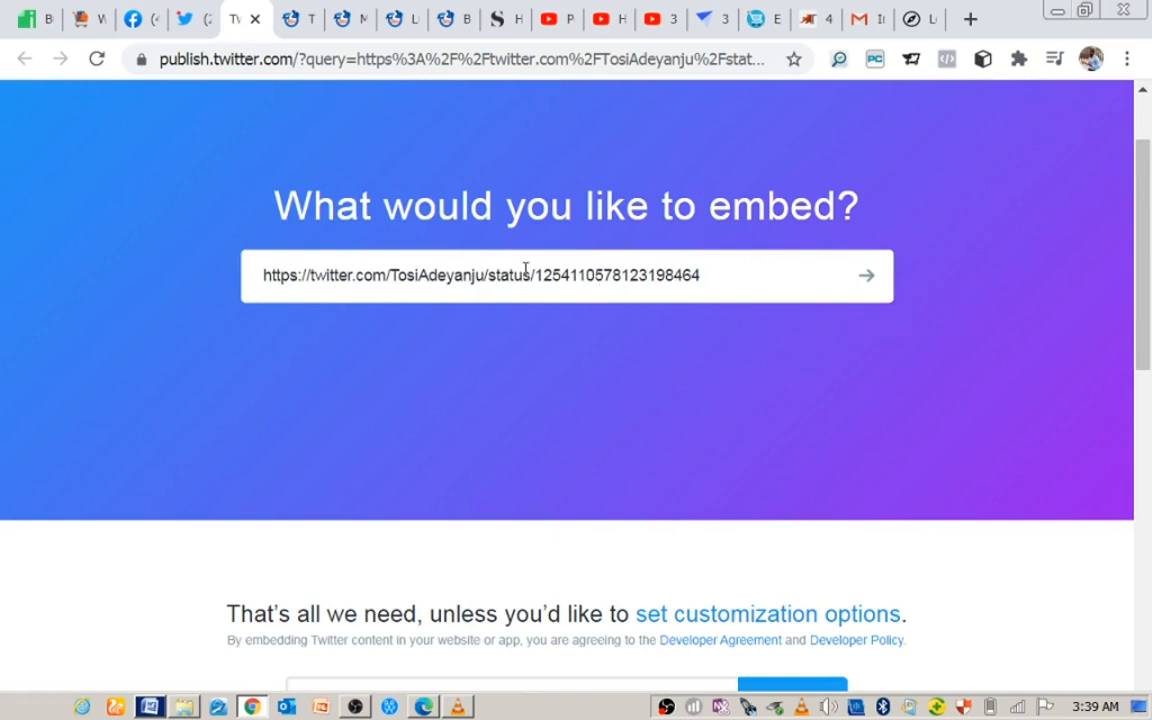
{"action": "scroll", "coordinate": [552, 275], "scroll_direction": "up", "scroll_amount": 2}
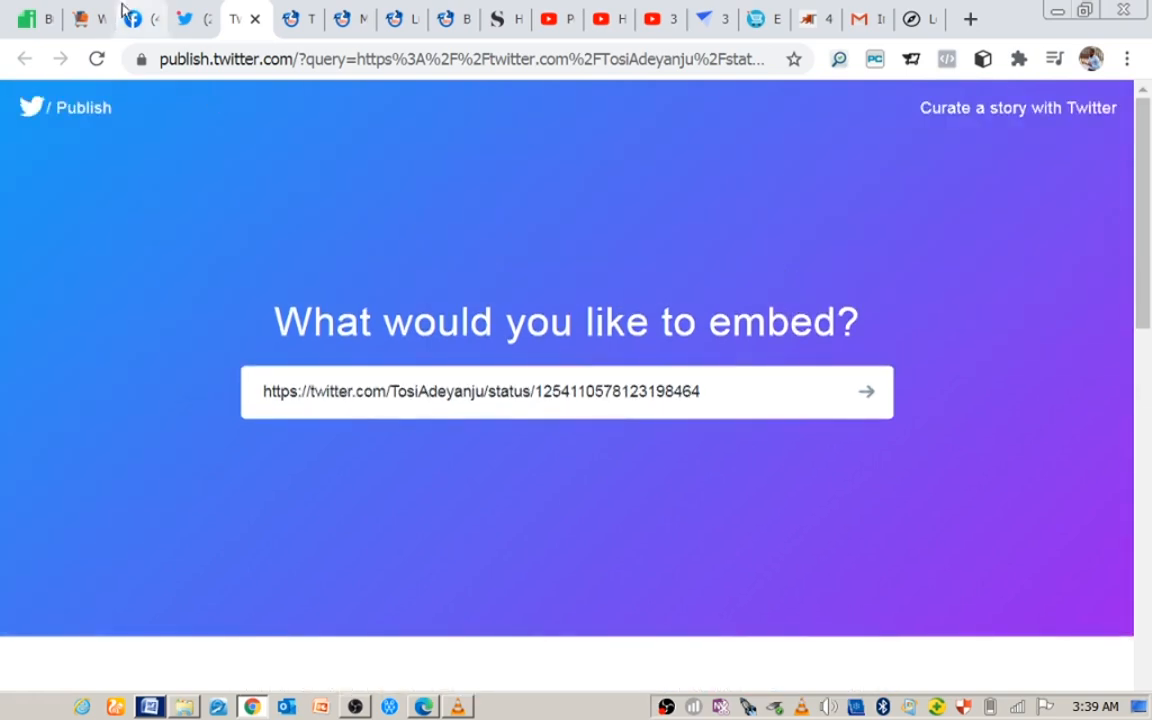
Open the Twitter account's own profile page and copy its address
{"action": "left_click", "coordinate": [187, 22]}
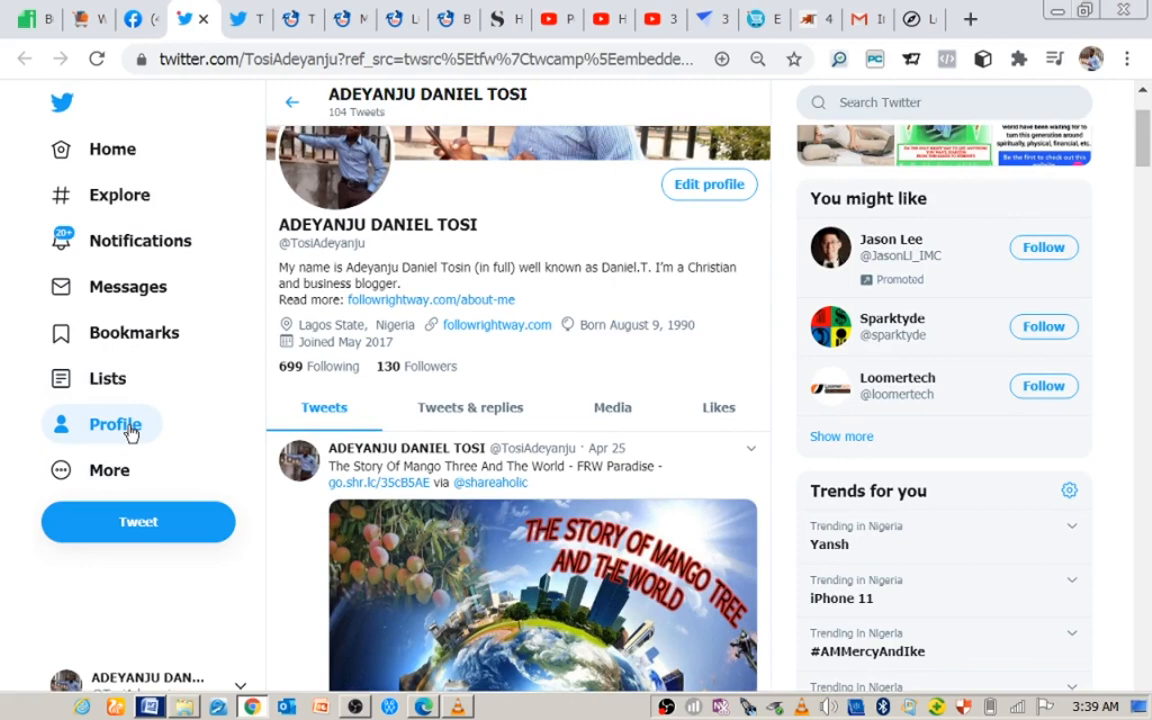
{"action": "left_click", "coordinate": [115, 425]}
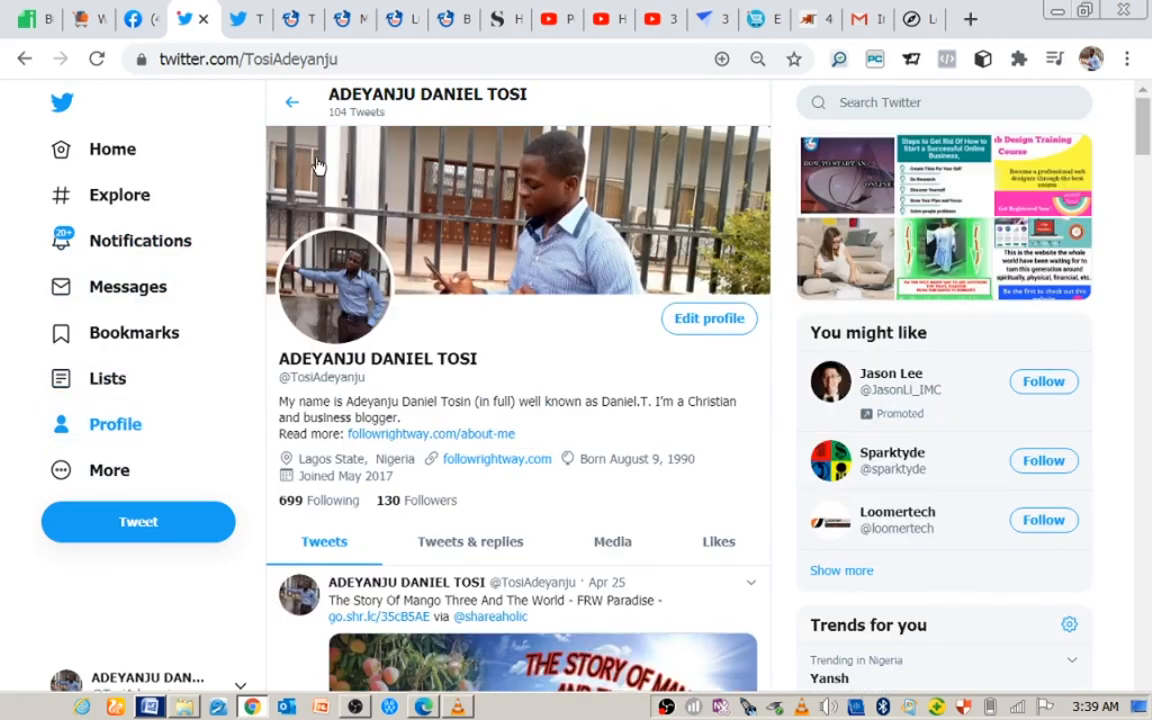
{"action": "left_click", "coordinate": [353, 58]}
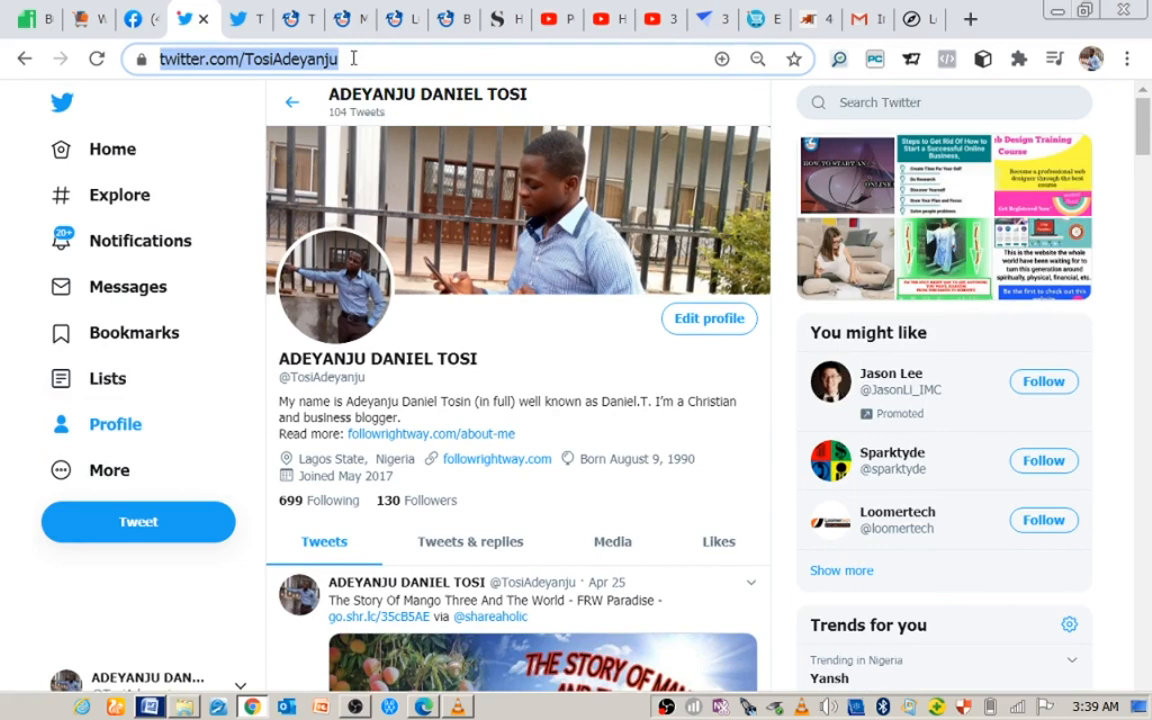
Replace the tweet link in Twitter Publish with the profile's address and choose the Embedded Timeline display option
{"action": "left_click", "coordinate": [237, 18]}
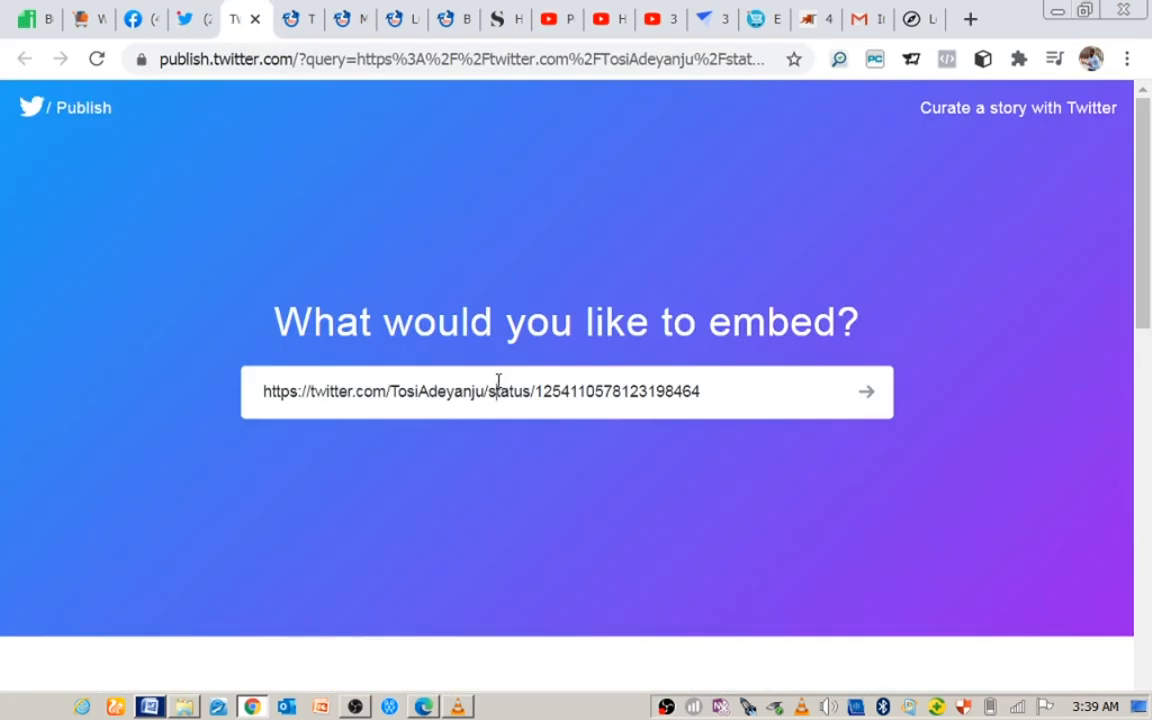
{"action": "key", "text": "ctrl+a"}
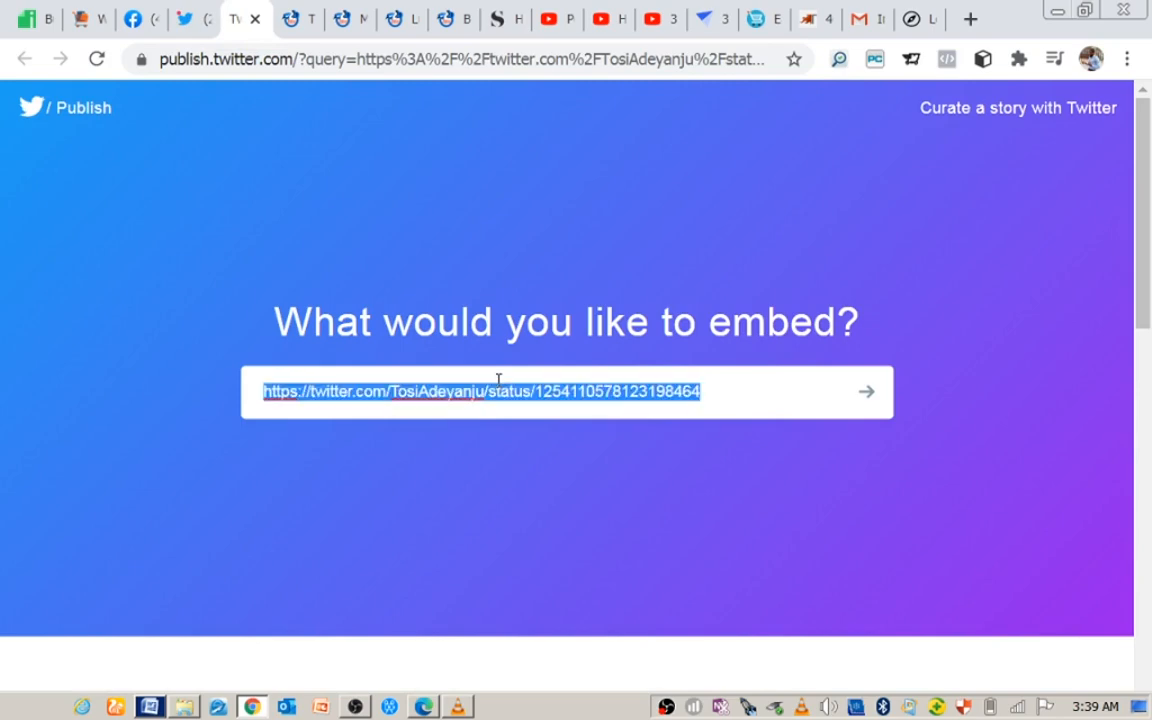
{"action": "key", "text": "Return"}
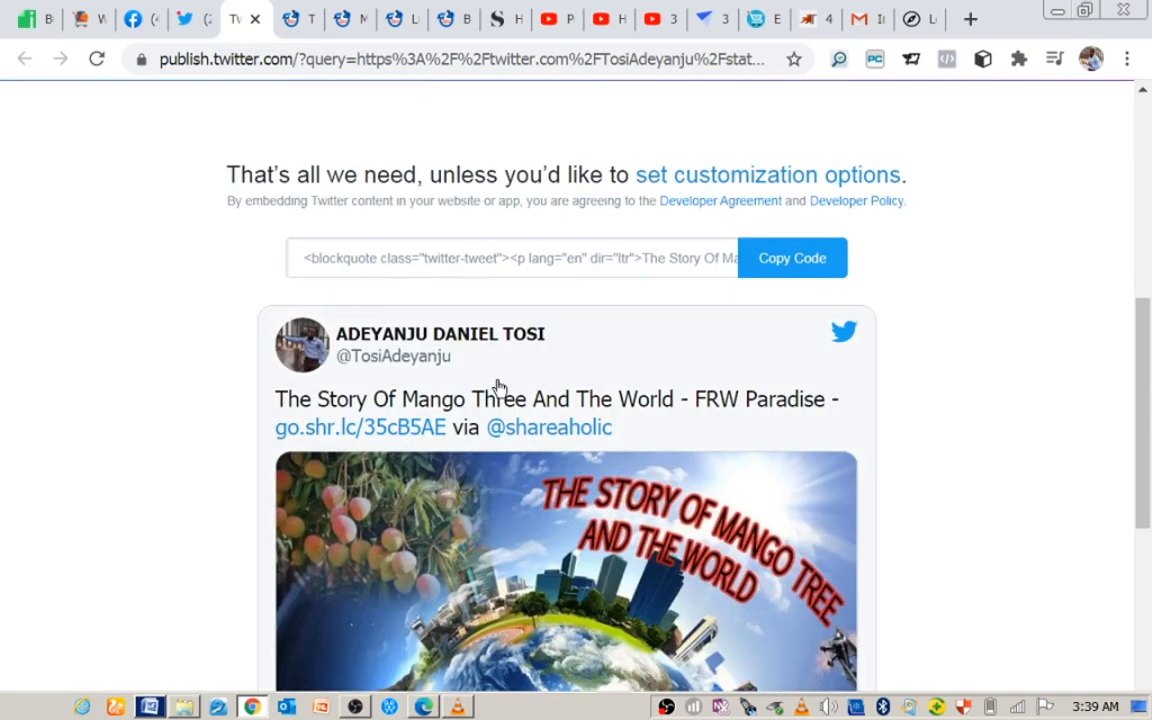
{"action": "left_click_drag", "start_coordinate": [1144, 404], "coordinate": [1136, 237]}
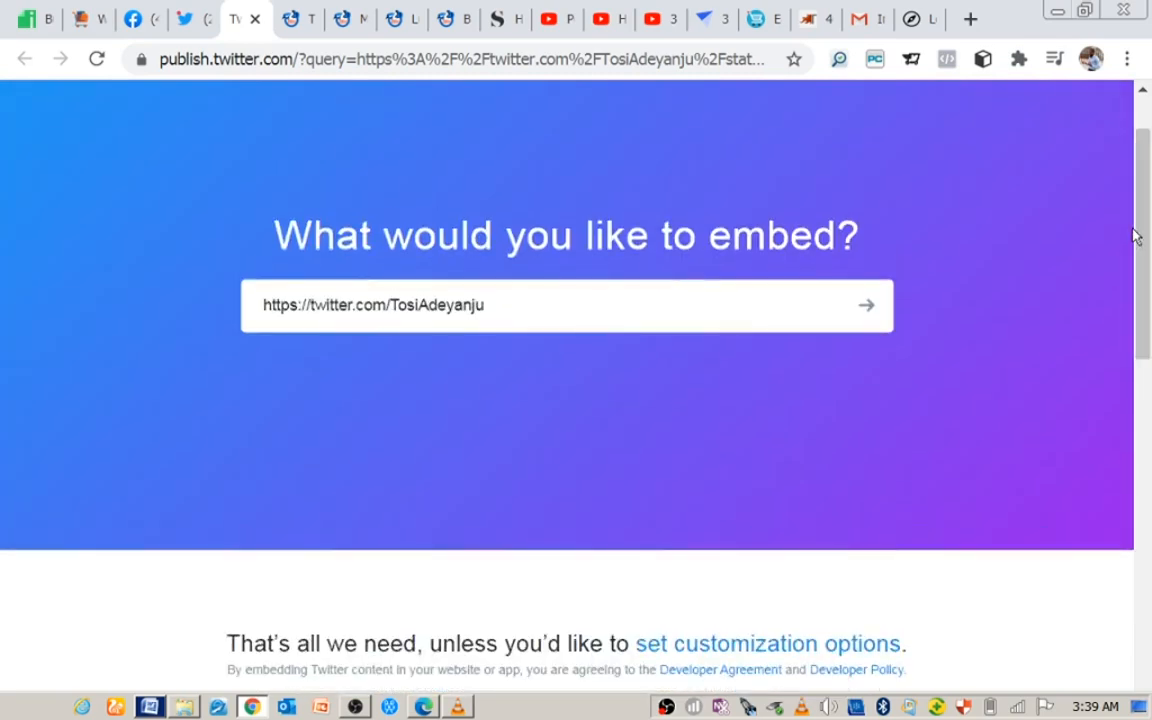
{"action": "left_click", "coordinate": [869, 309]}
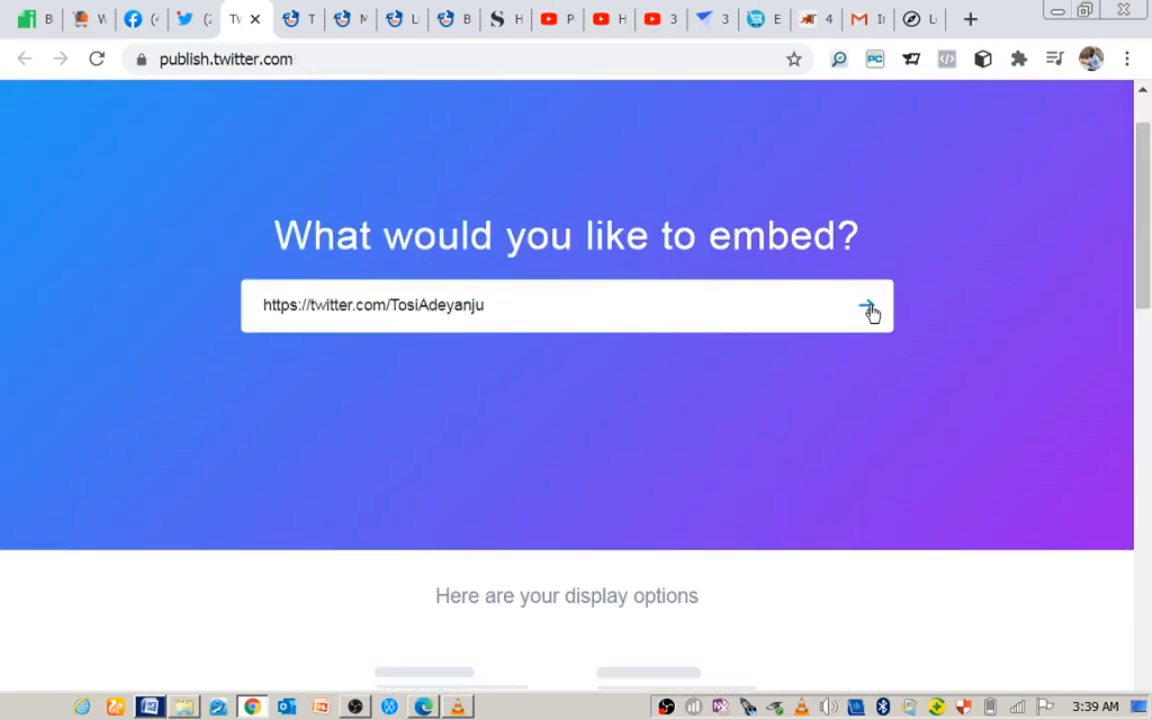
{"action": "left_click_drag", "start_coordinate": [1147, 234], "coordinate": [1148, 350]}
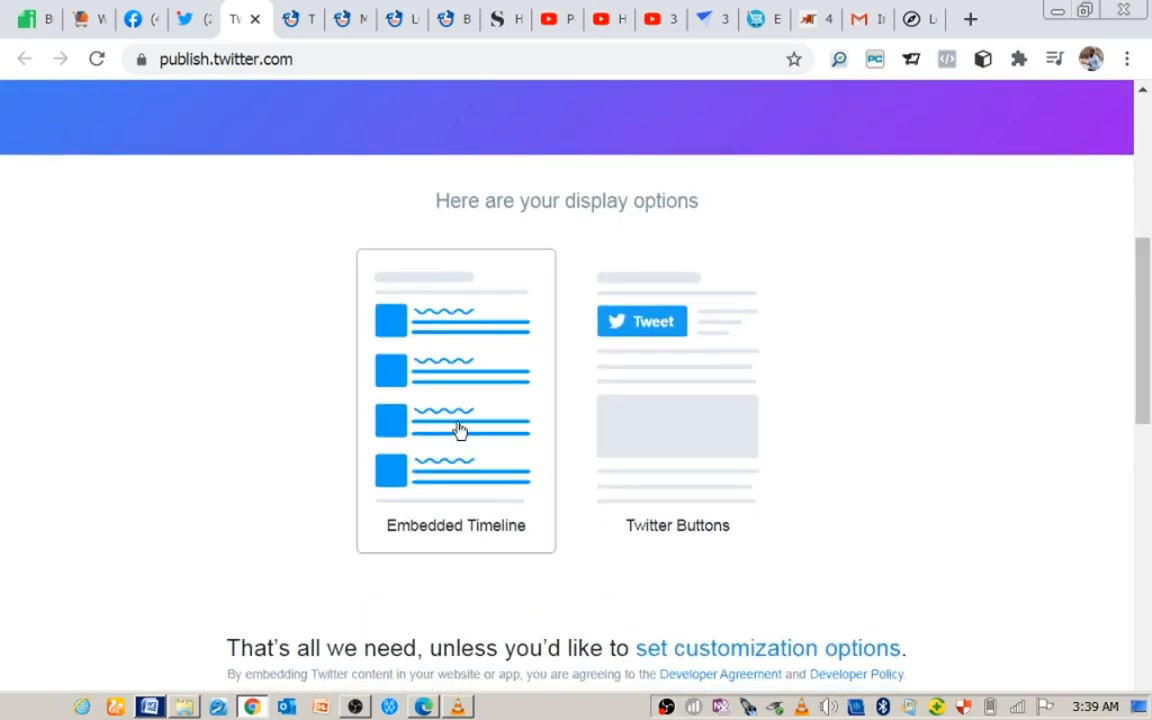
{"action": "left_click", "coordinate": [437, 535]}
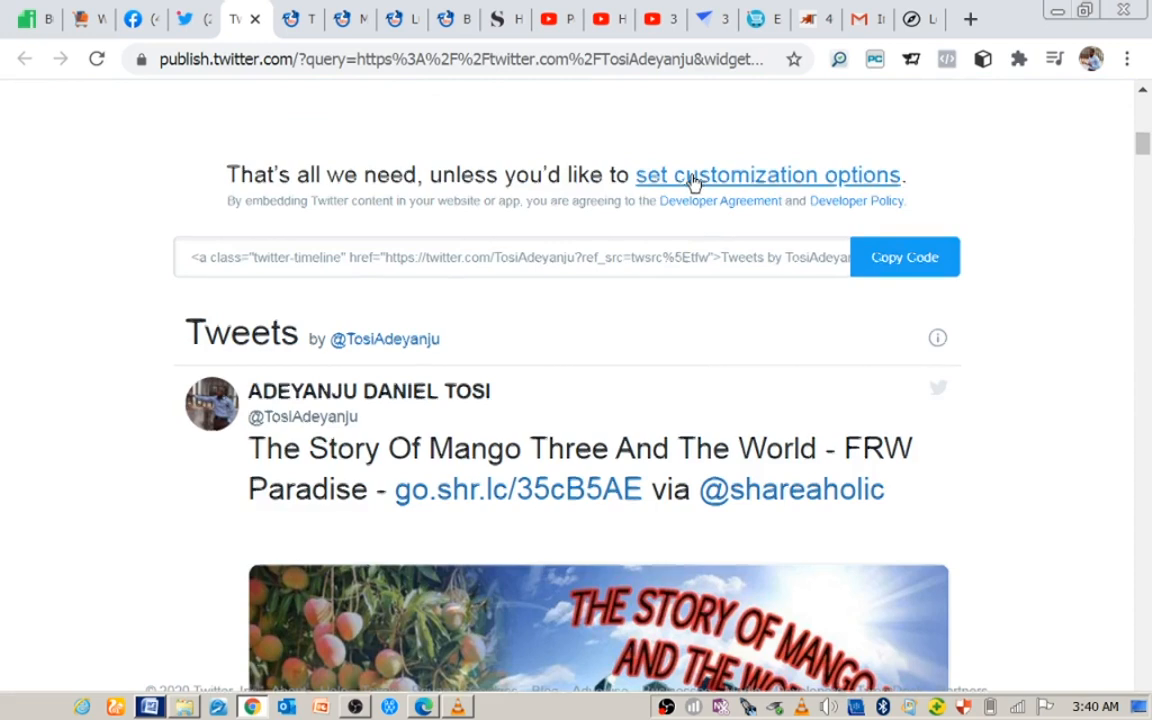
Customize the embedded timeline to 500 px height and 500 px width, and copy its embed code
{"action": "left_click", "coordinate": [693, 177]}
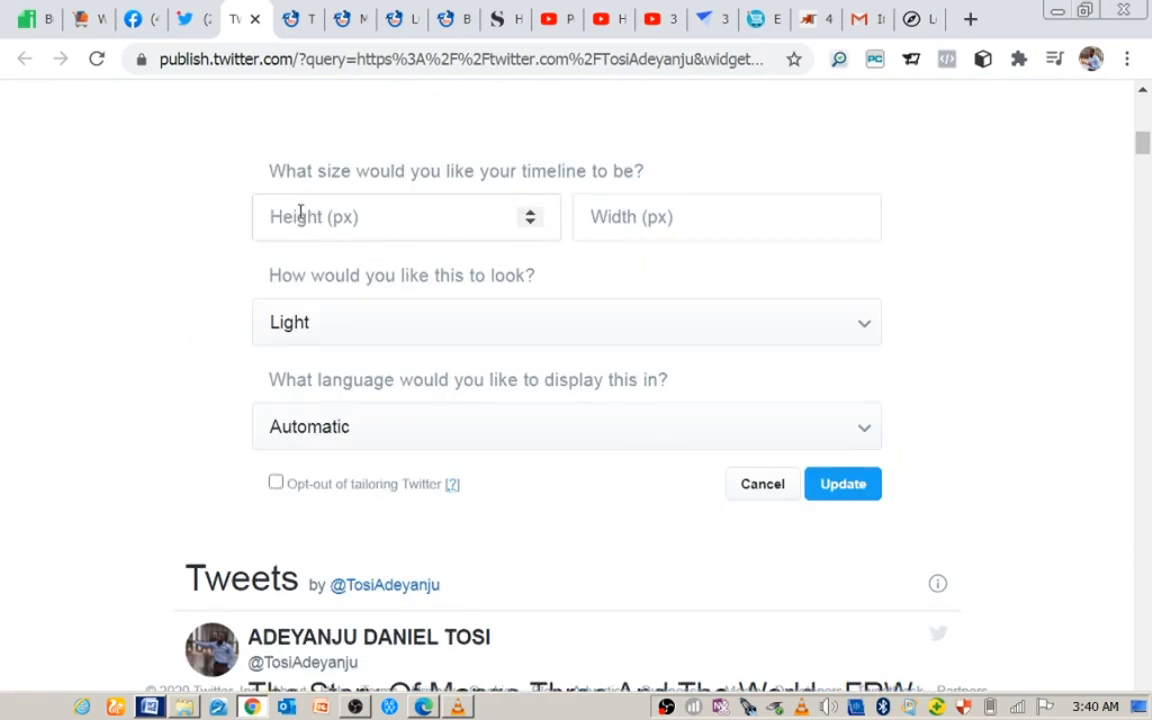
{"action": "type", "text": "500"}
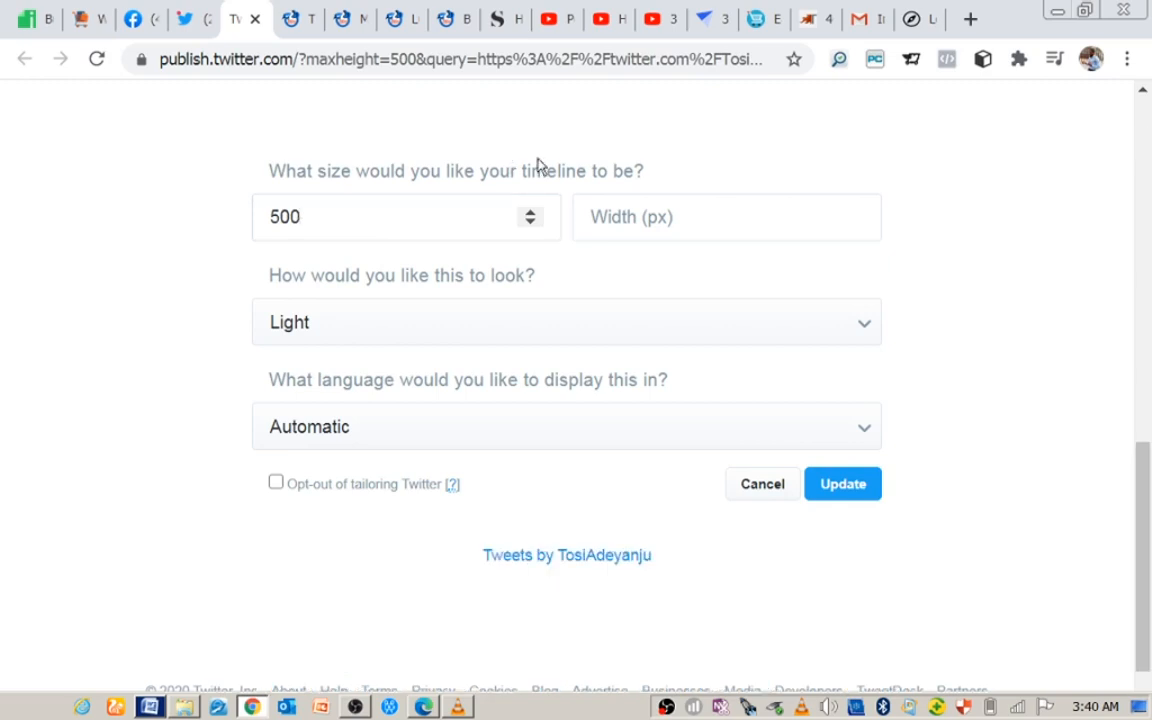
{"action": "left_click", "coordinate": [620, 221]}
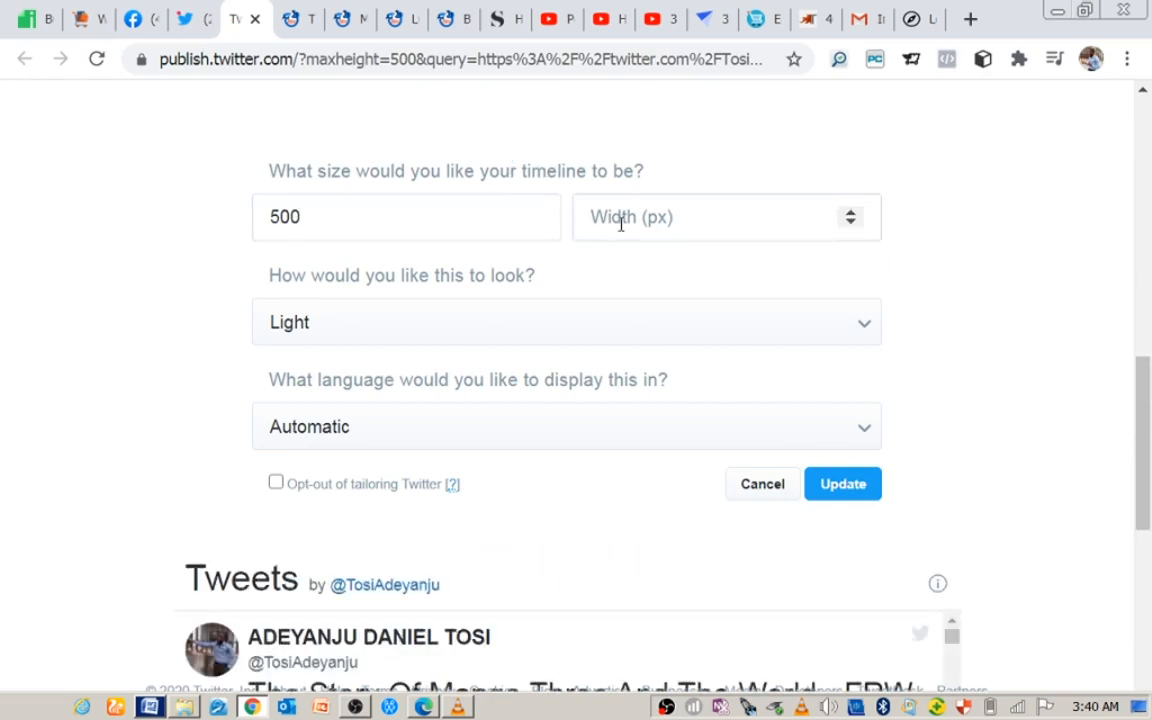
{"action": "type", "text": "500"}
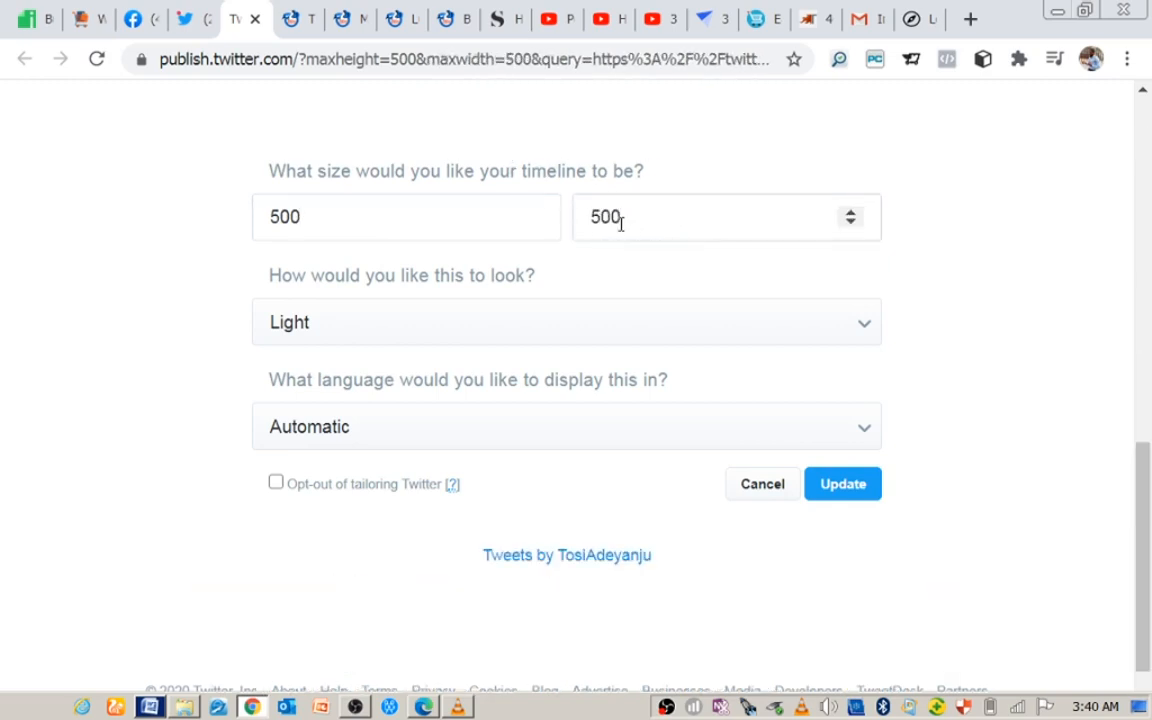
{"action": "left_click_drag", "start_coordinate": [1143, 366], "coordinate": [1139, 393]}
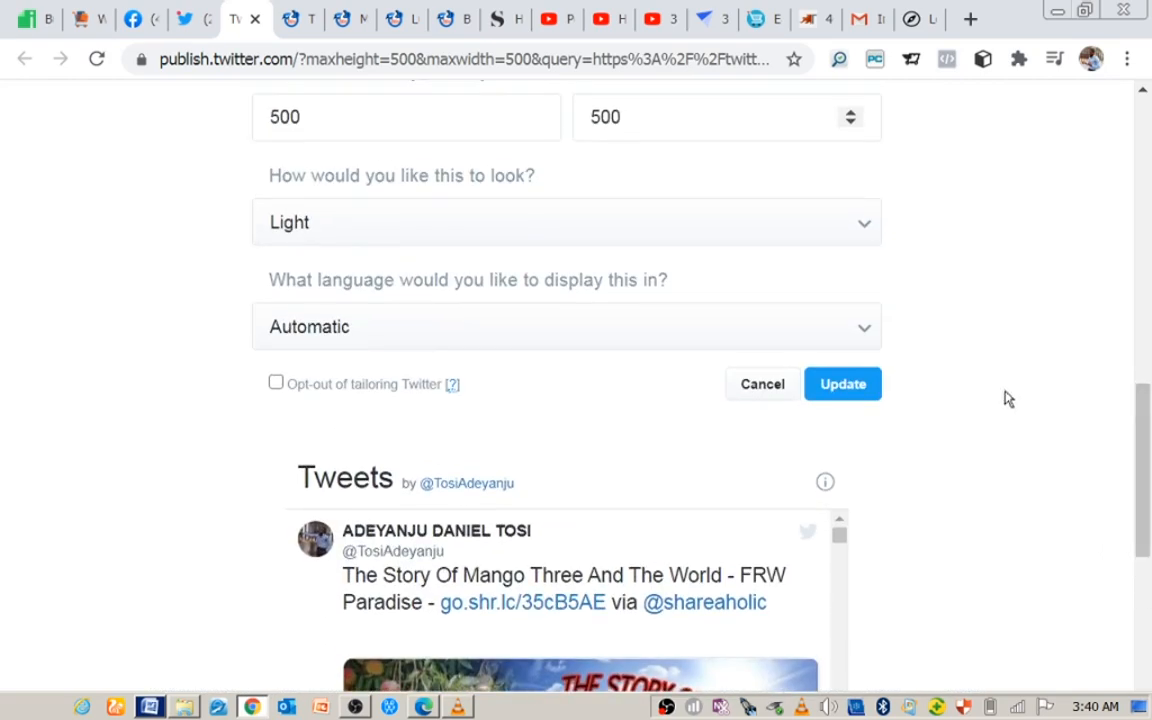
{"action": "left_click", "coordinate": [856, 388]}
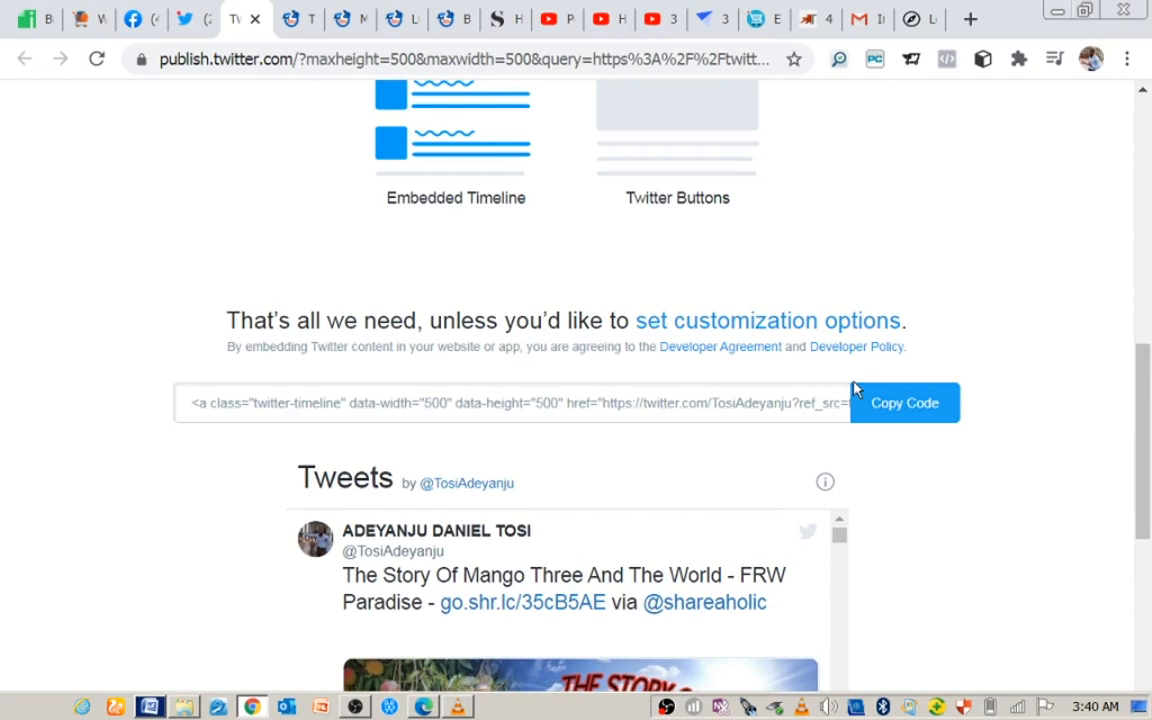
{"action": "left_click", "coordinate": [894, 411]}
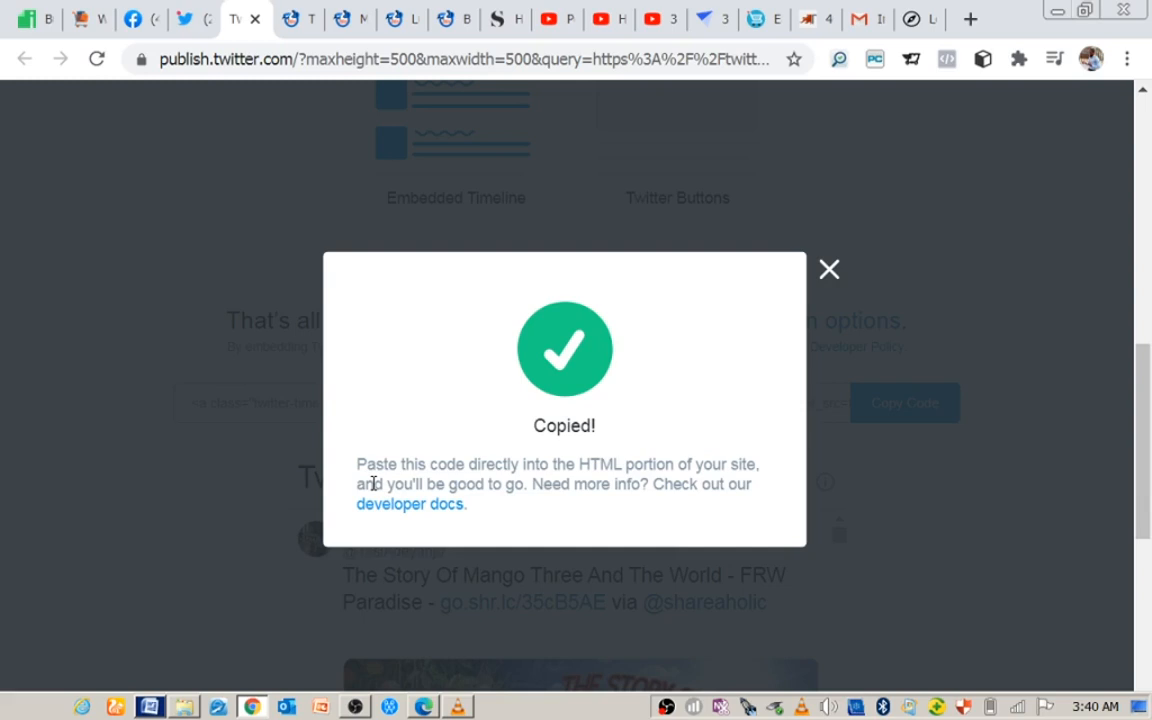
Paste the Twitter timeline embed code into the Right Sidebar's Text widget in text mode, save the widget and collapse it
{"action": "left_click", "coordinate": [84, 20]}
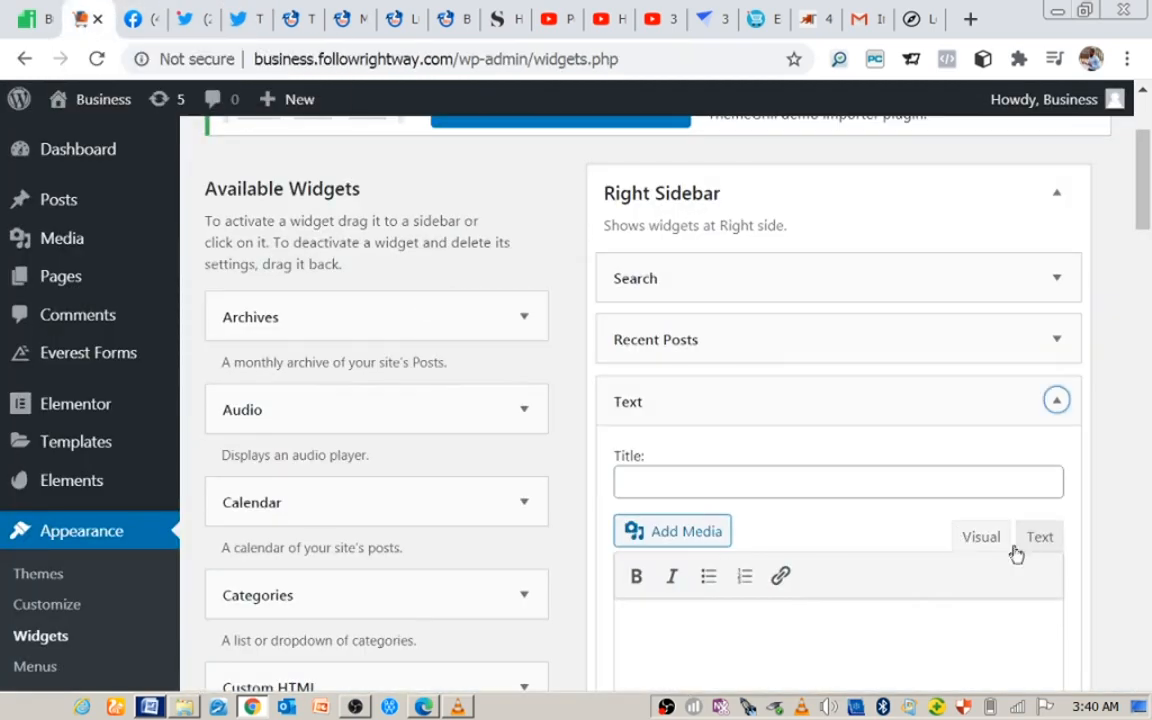
{"action": "left_click_drag", "start_coordinate": [1147, 222], "coordinate": [1149, 275]}
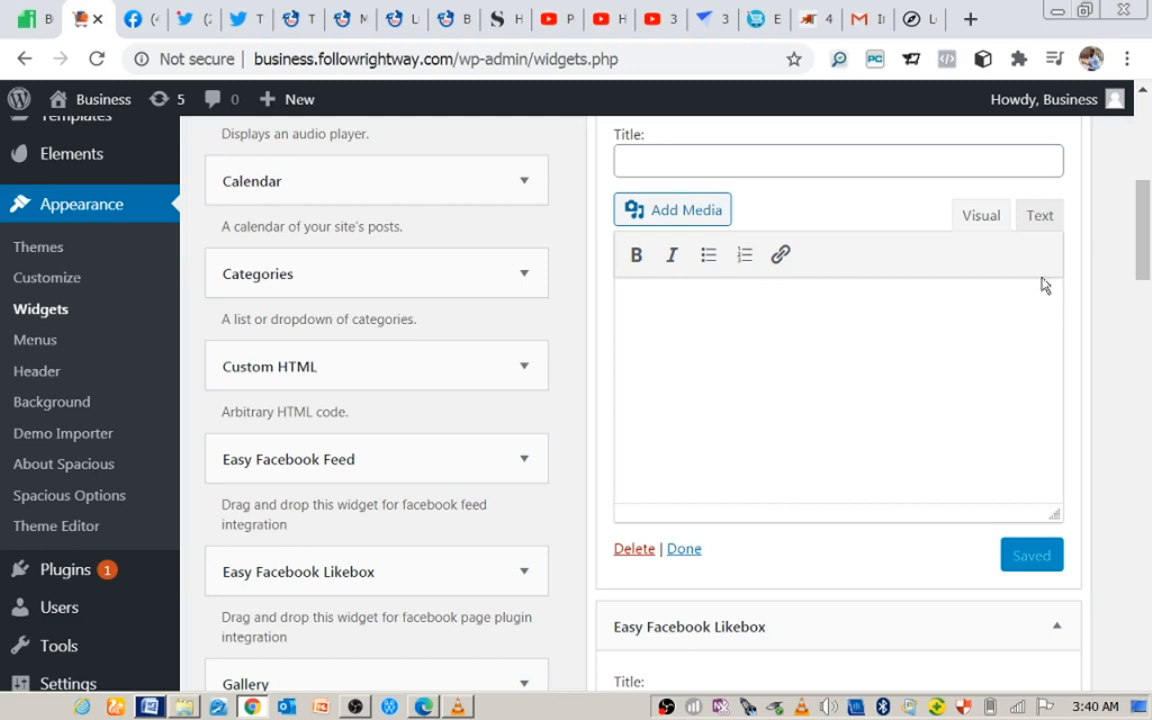
{"action": "left_click", "coordinate": [1040, 218]}
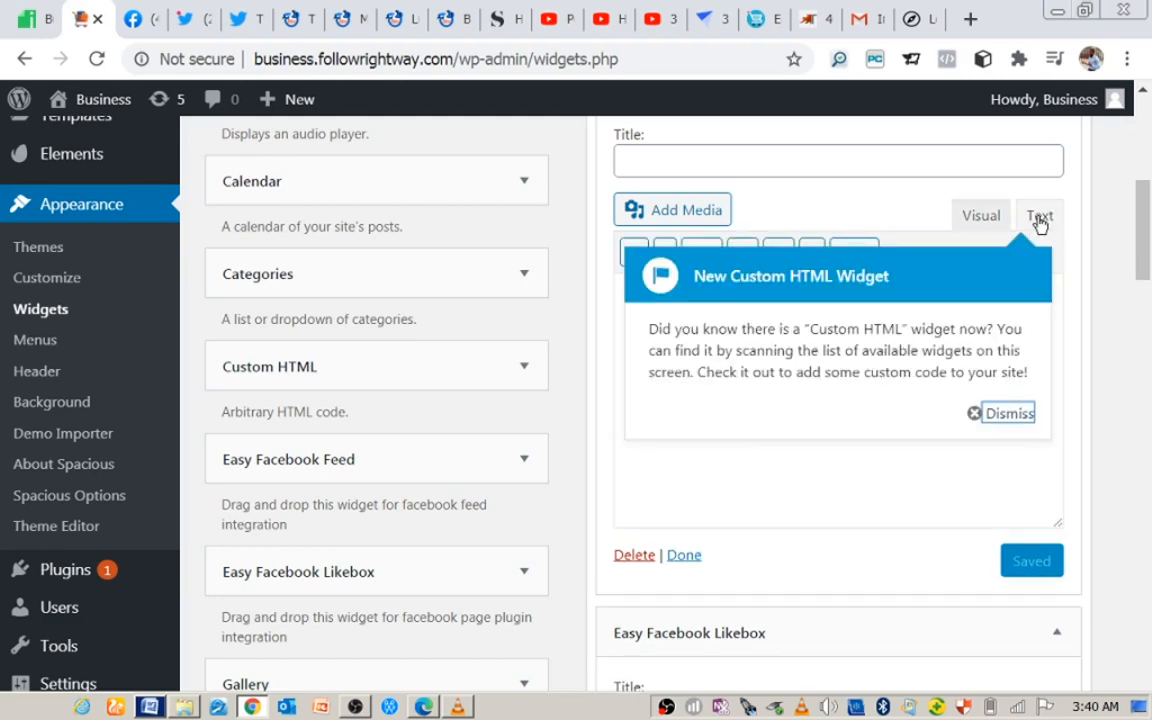
{"action": "left_click", "coordinate": [1012, 419]}
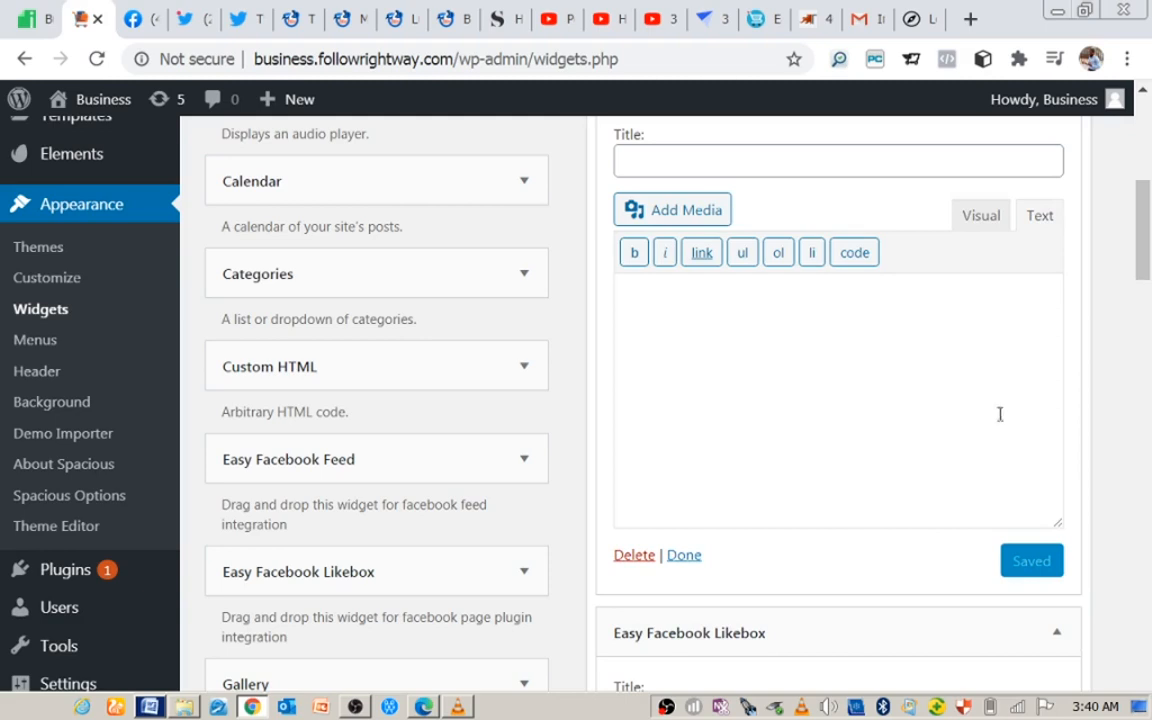
{"action": "left_click", "coordinate": [911, 383]}
{"action": "key", "text": "ctrl+v"}
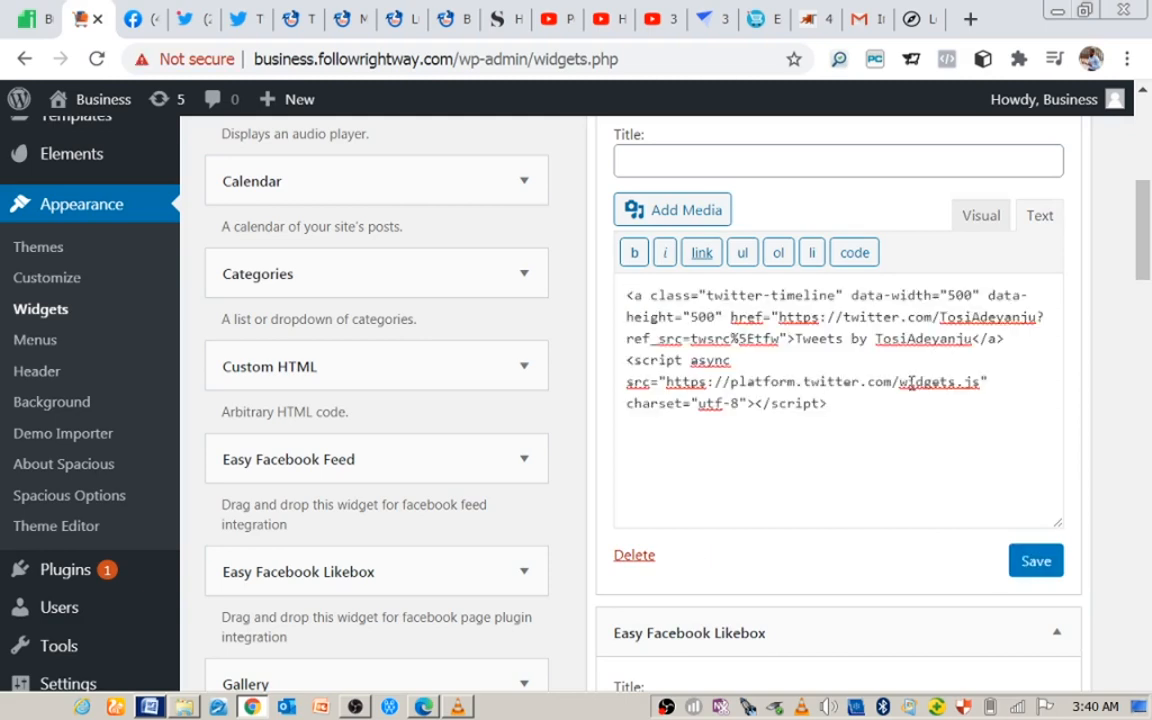
{"action": "left_click", "coordinate": [1030, 553]}
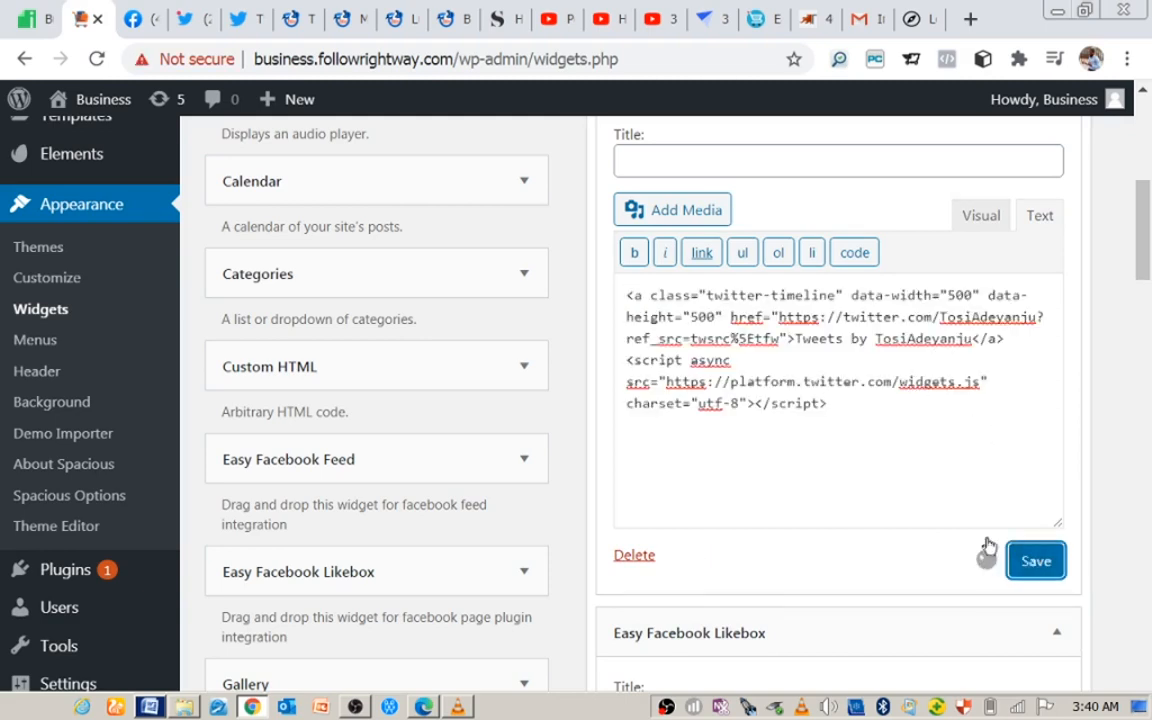
{"action": "left_click", "coordinate": [681, 556]}
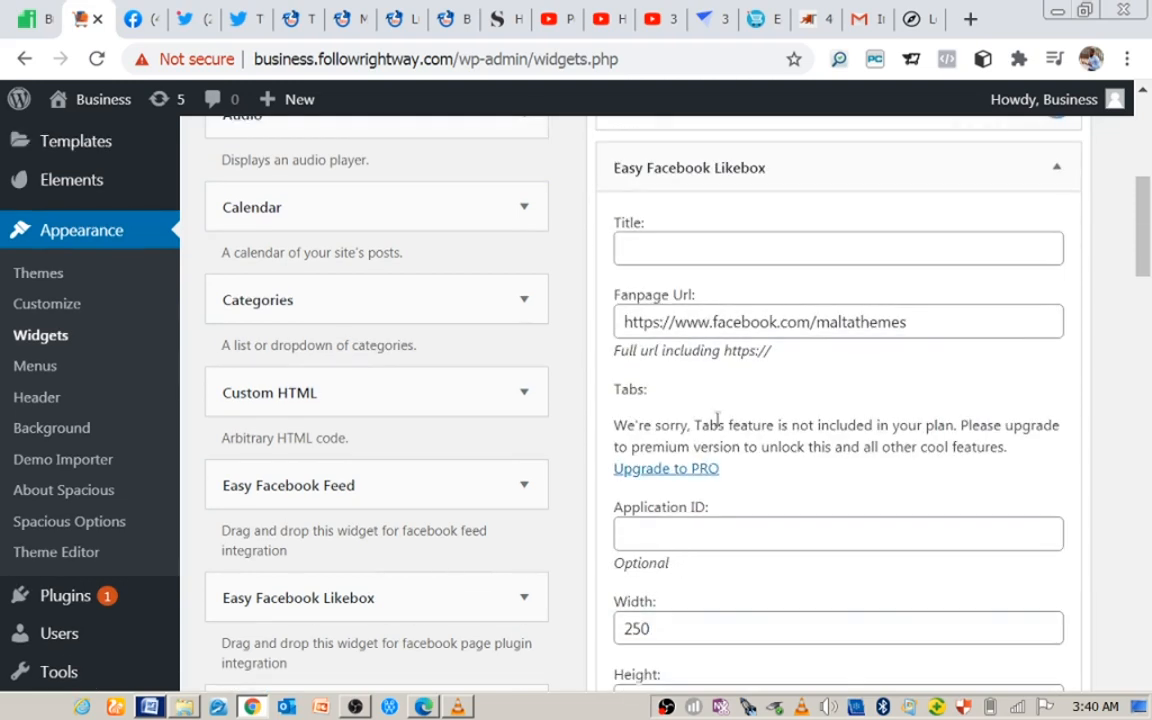
Title the Easy Facebook Likebox widget "Like Us"
{"action": "left_click", "coordinate": [737, 254]}
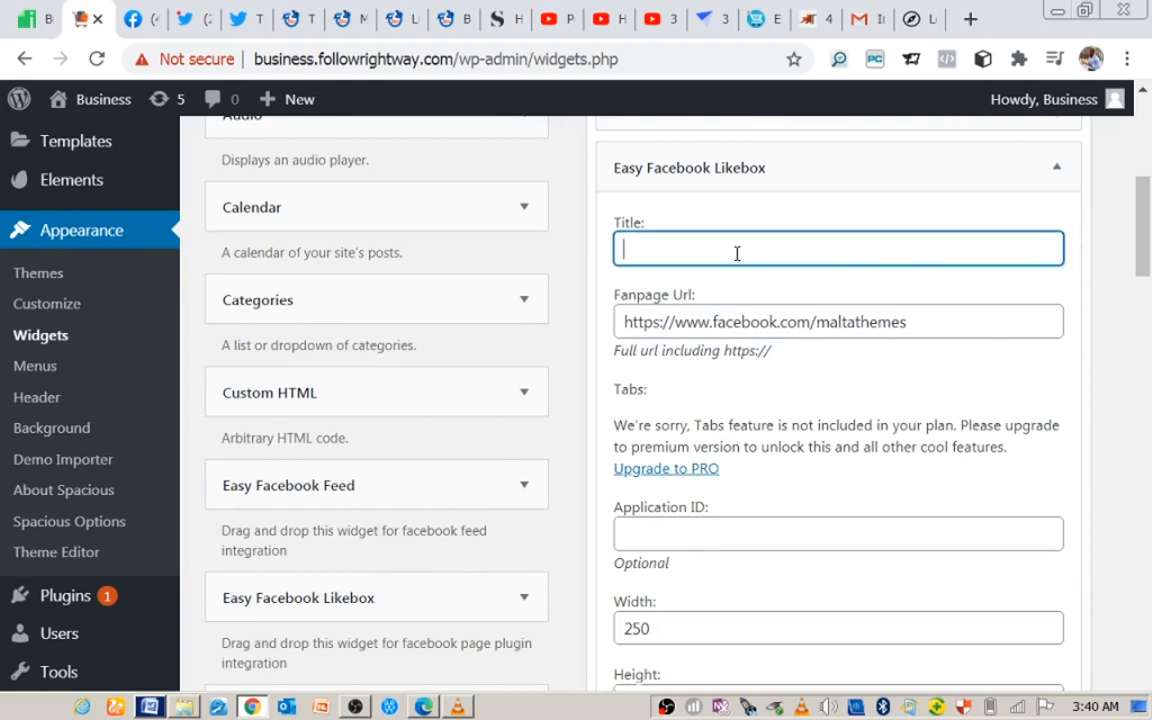
{"action": "type", "text": "Like Us"}
{"action": "left_click_drag", "start_coordinate": [653, 321], "coordinate": [624, 321]}
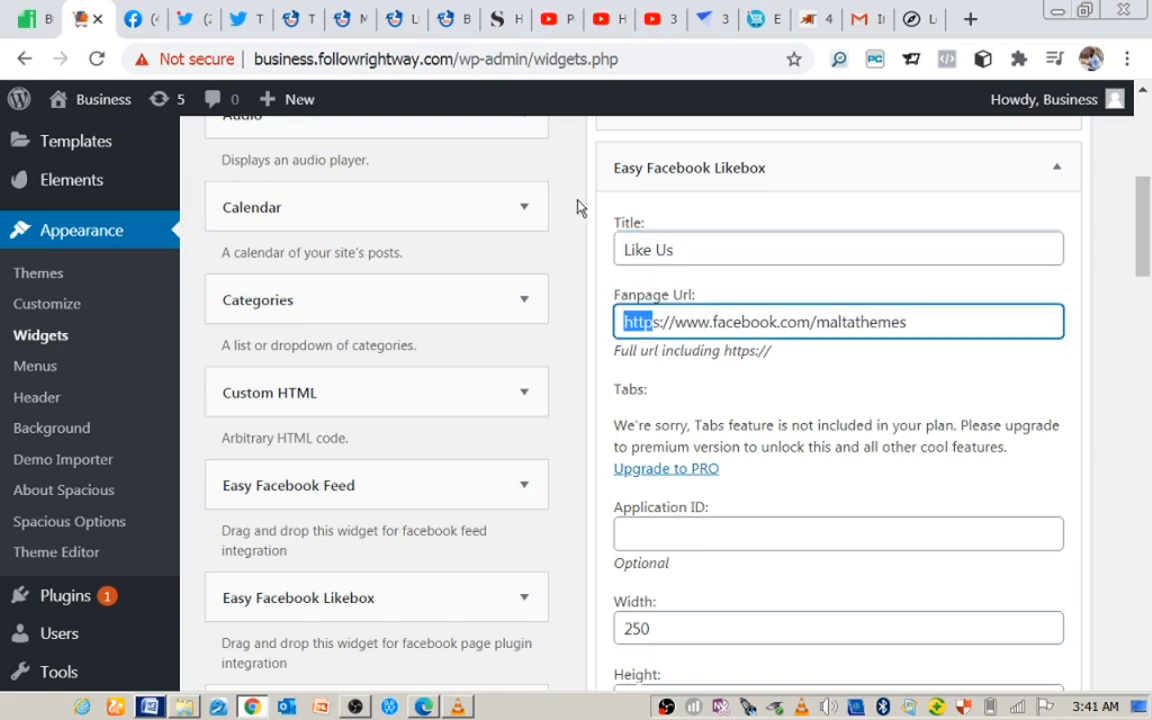
Switch to Facebook, close the open chat, select ABG Platform among the managed pages and open that page
{"action": "left_click", "coordinate": [129, 30]}
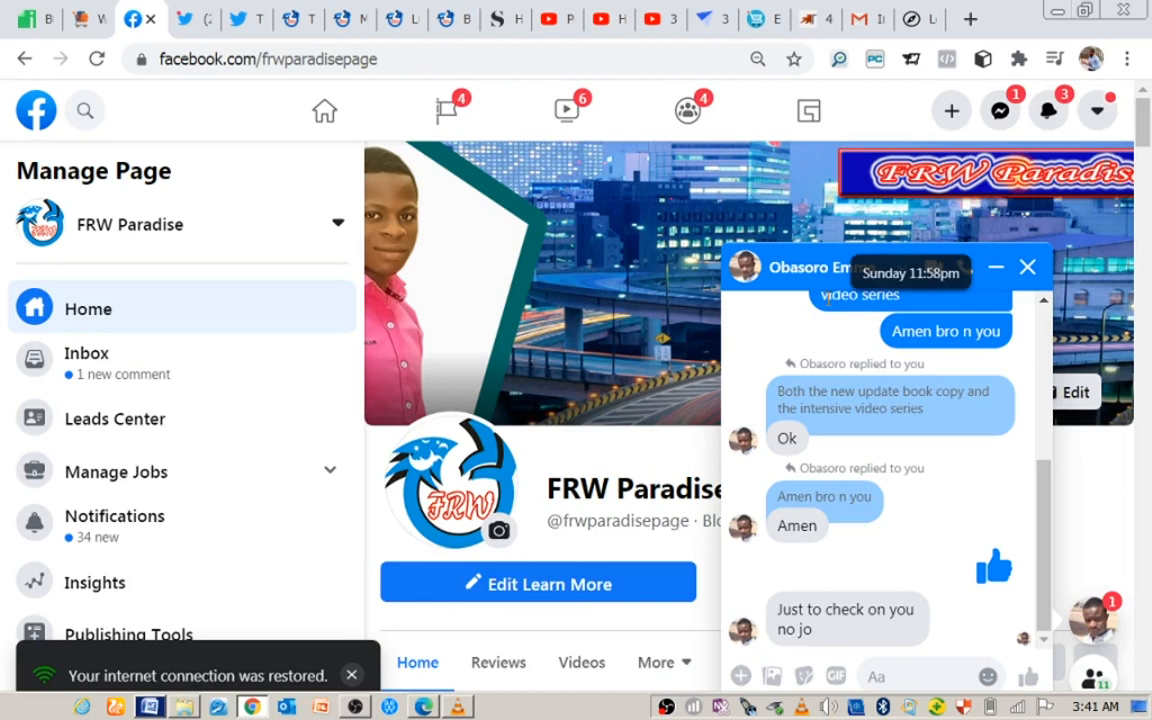
{"action": "left_click", "coordinate": [1028, 270]}
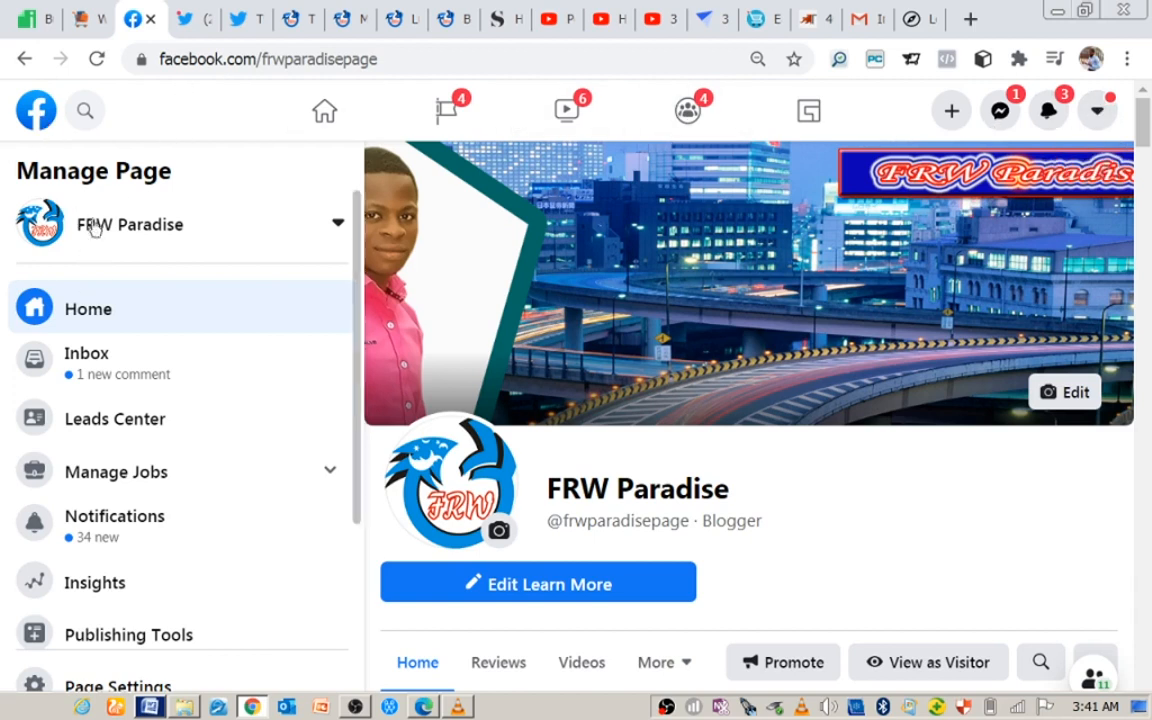
{"action": "left_click", "coordinate": [326, 118]}
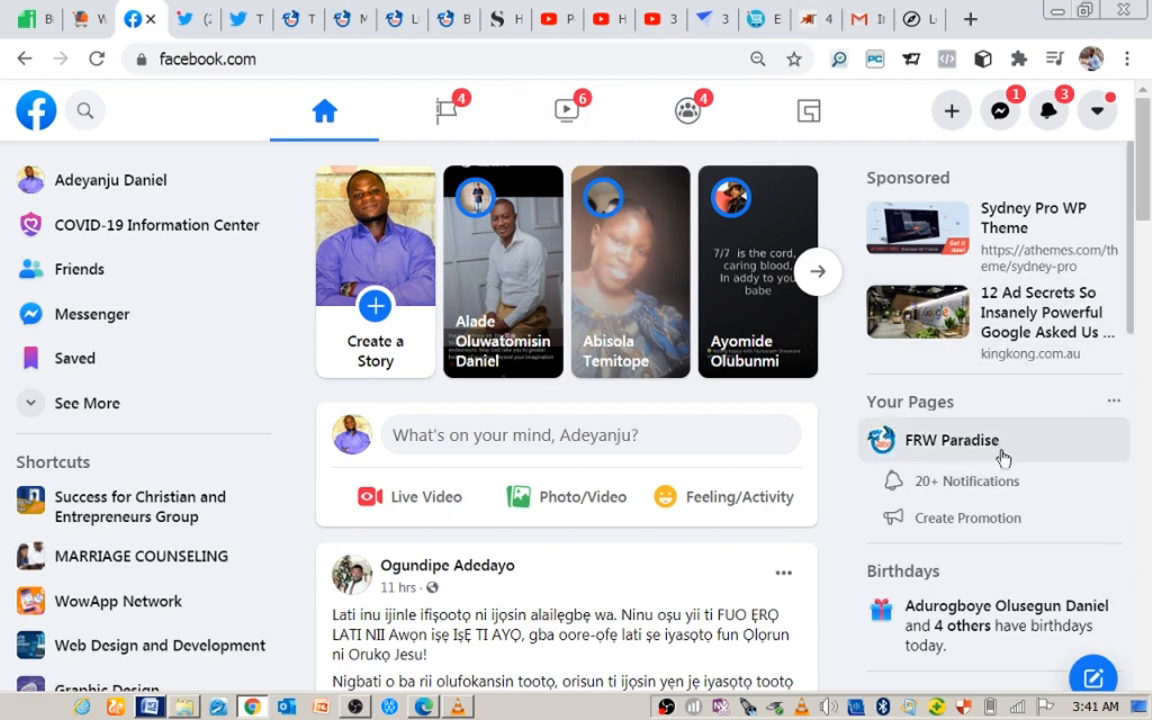
{"action": "left_click", "coordinate": [1114, 403]}
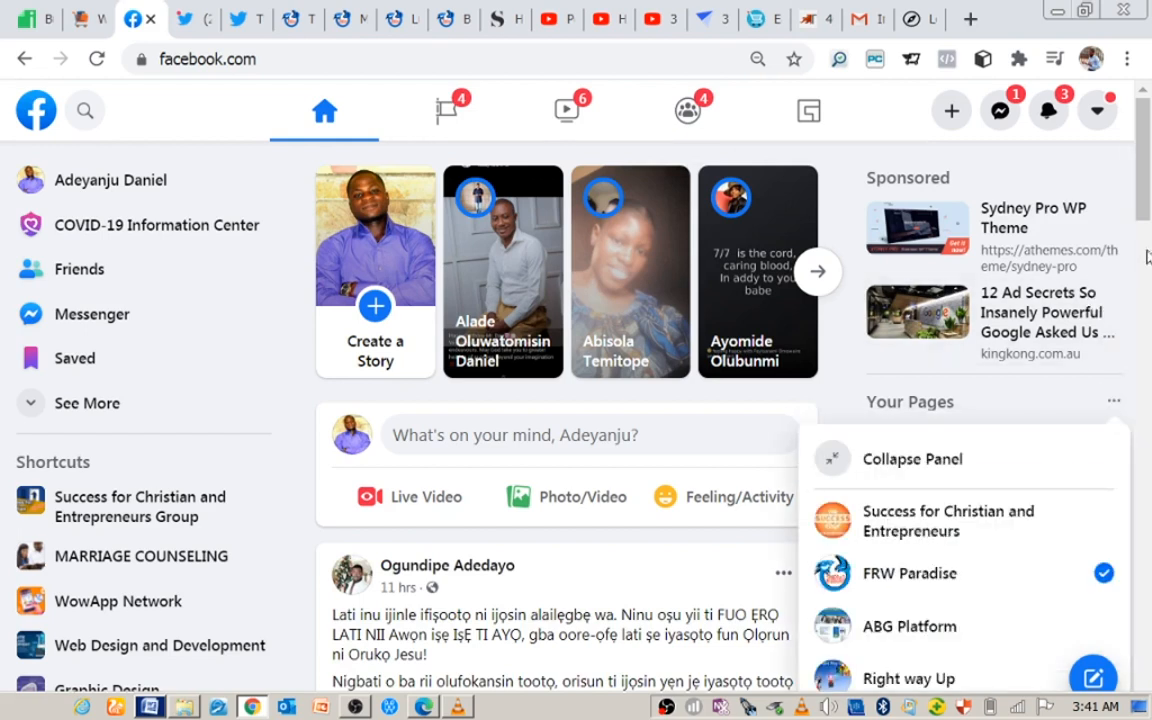
{"action": "scroll", "coordinate": [1148, 232], "scroll_direction": "down", "scroll_amount": 1}
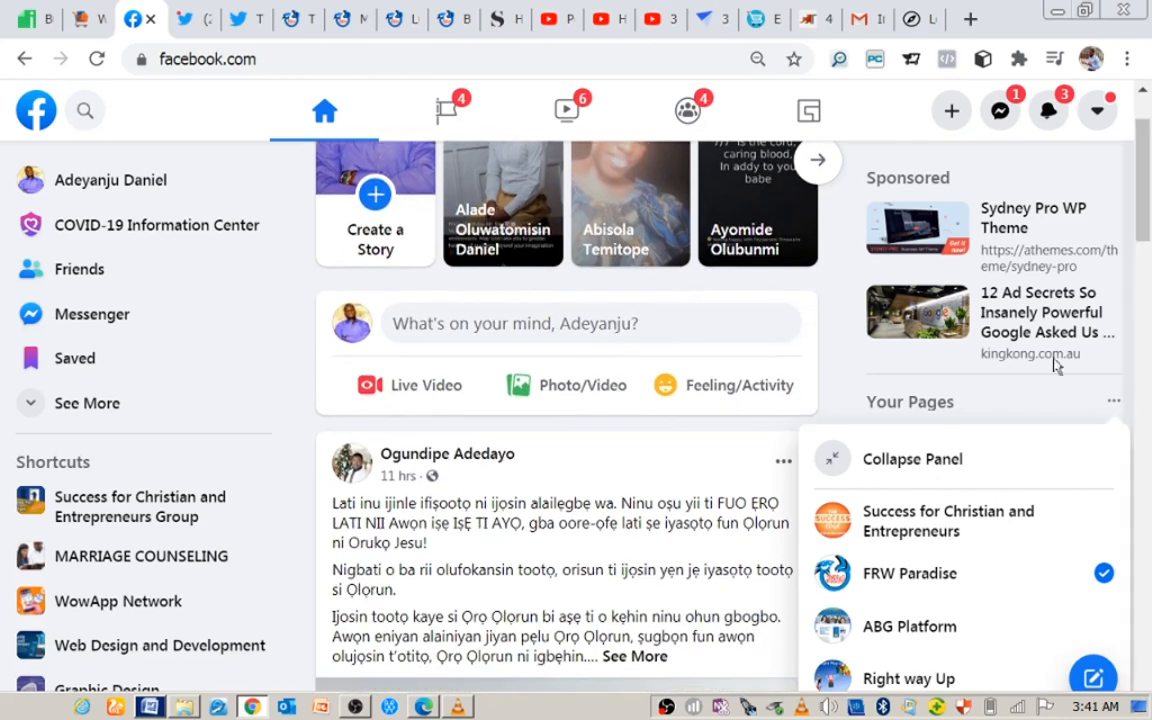
{"action": "left_click", "coordinate": [893, 630]}
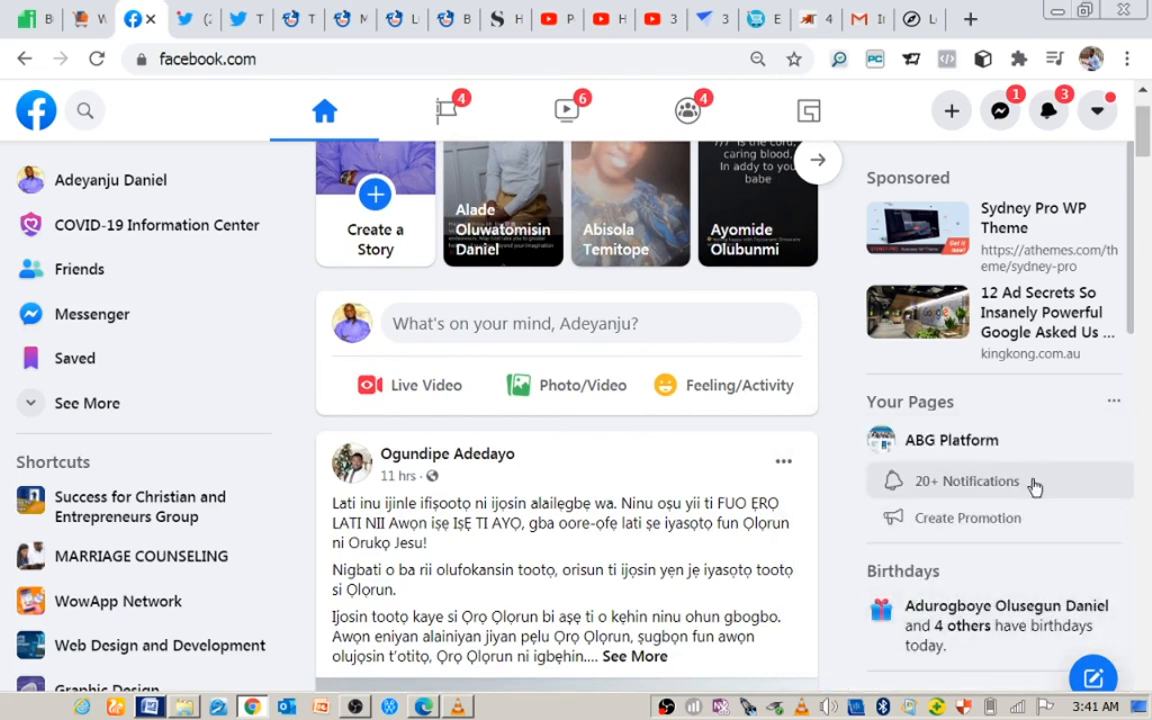
{"action": "left_click", "coordinate": [952, 447]}
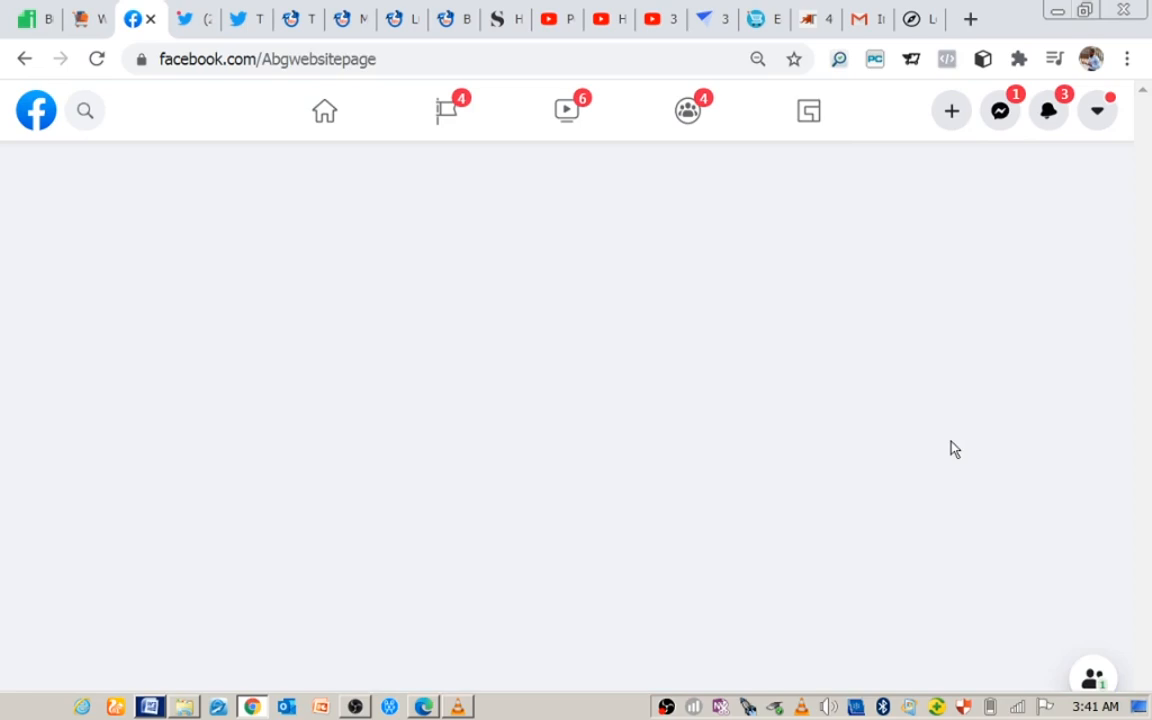
Copy the ABG Platform page's Facebook address and paste it as the Easy Facebook Likebox widget's fanpage URL in WordPress
{"action": "left_click", "coordinate": [380, 61]}
{"action": "key", "text": "ctrl+c"}
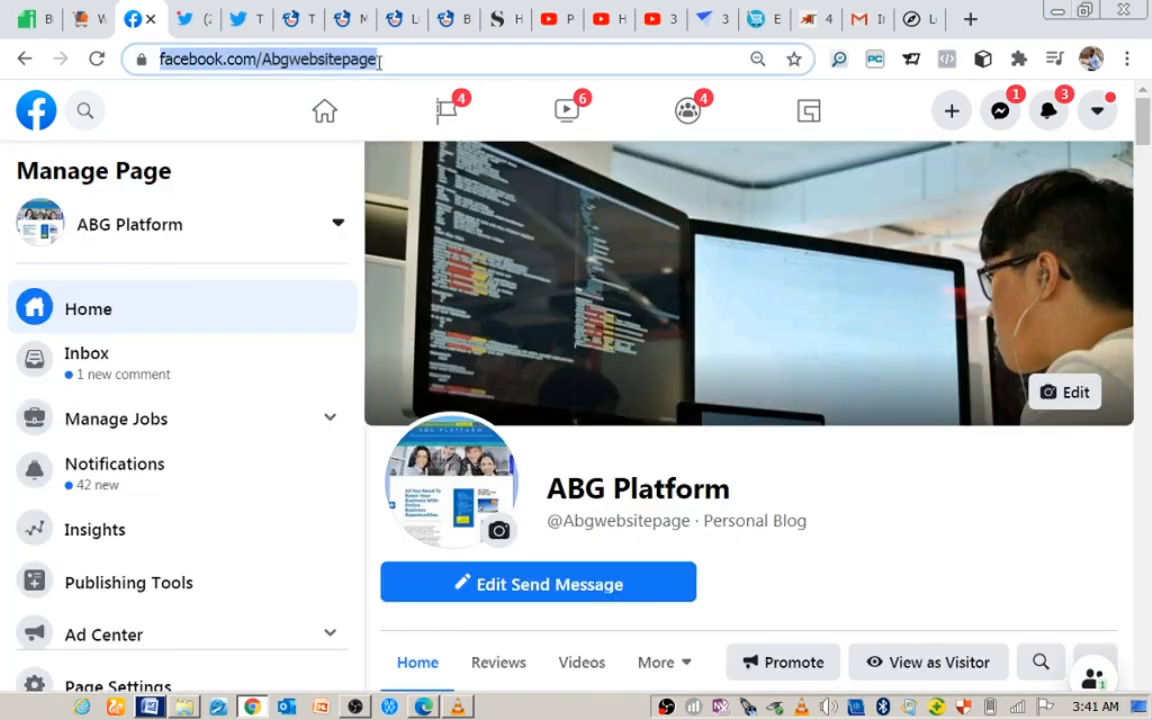
{"action": "left_click", "coordinate": [82, 19]}
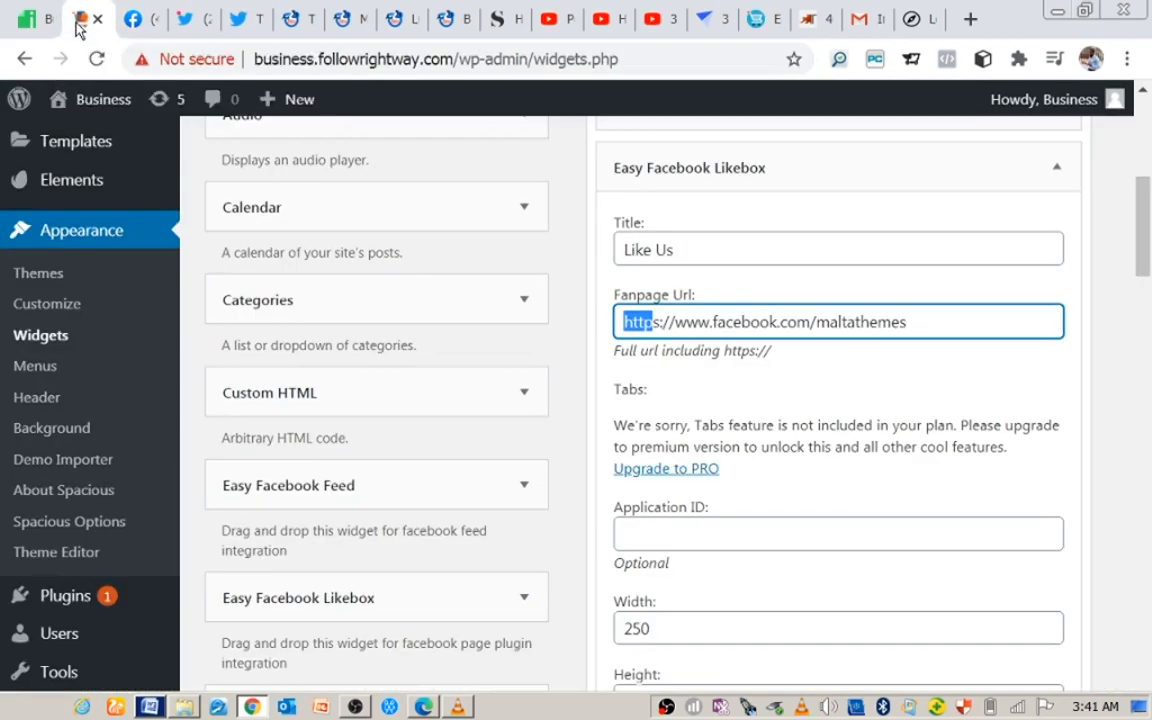
{"action": "left_click", "coordinate": [660, 324]}
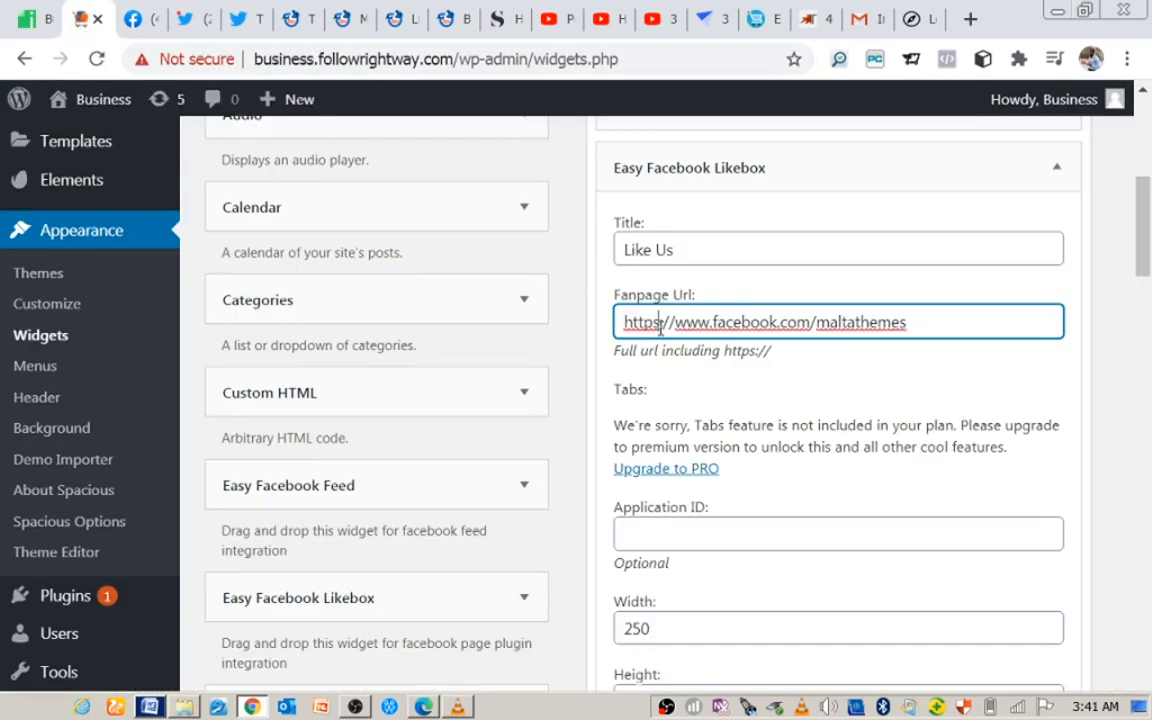
{"action": "key", "text": "ctrl+a"}
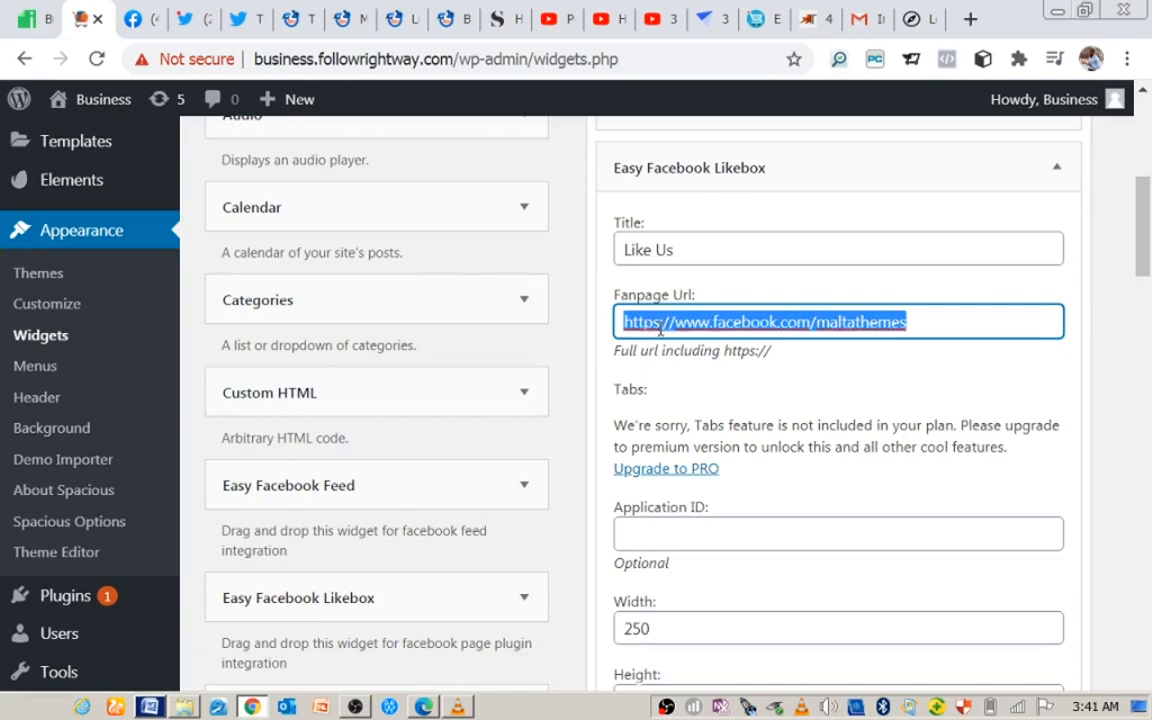
{"action": "key", "text": "ctrl+v"}
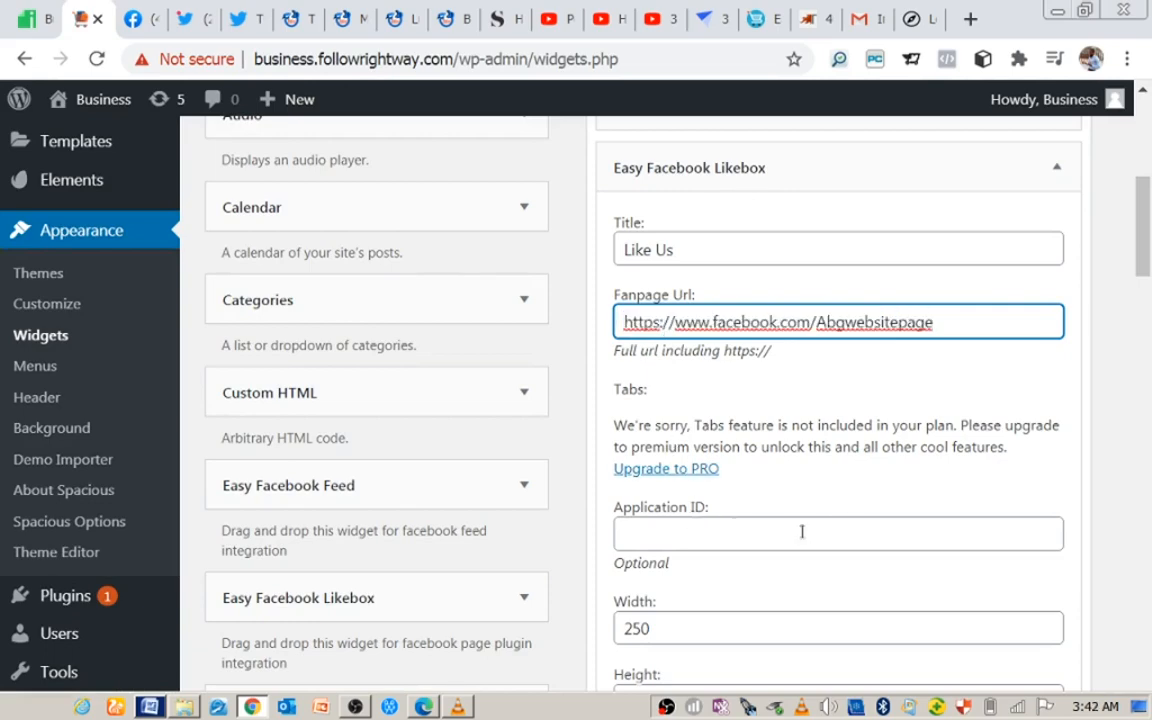
Set the Likebox widget's width to 500 and its height to 500
{"action": "left_click_drag", "start_coordinate": [1141, 222], "coordinate": [1146, 275]}
{"action": "left_click_drag", "start_coordinate": [671, 289], "coordinate": [617, 283]}
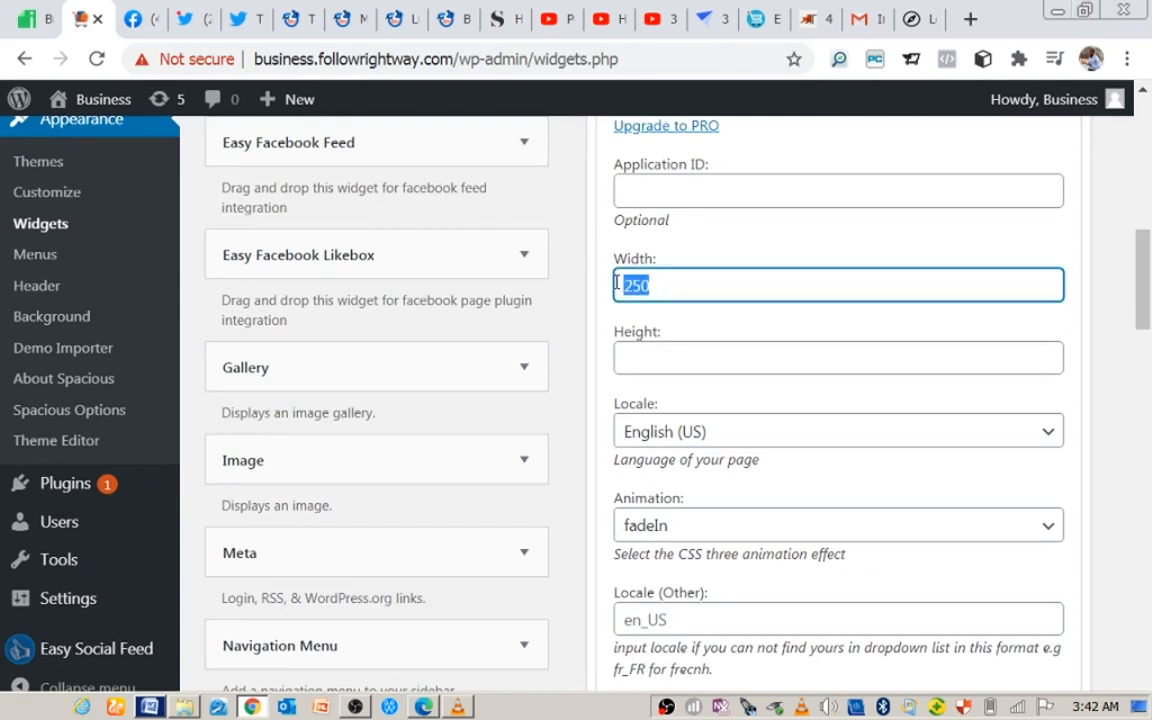
{"action": "type", "text": "500"}
{"action": "left_click", "coordinate": [655, 354]}
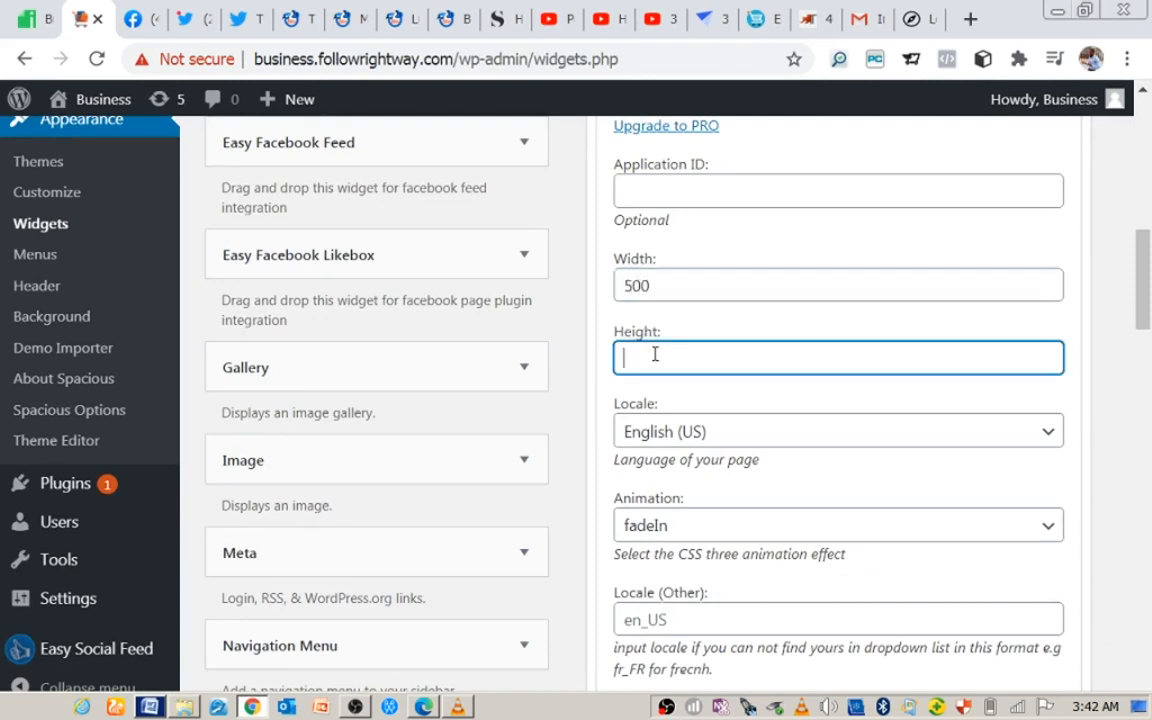
{"action": "type", "text": "500"}
Make the Likebox responsive, save the widget and collapse it
{"action": "left_click_drag", "start_coordinate": [1143, 268], "coordinate": [1148, 319]}
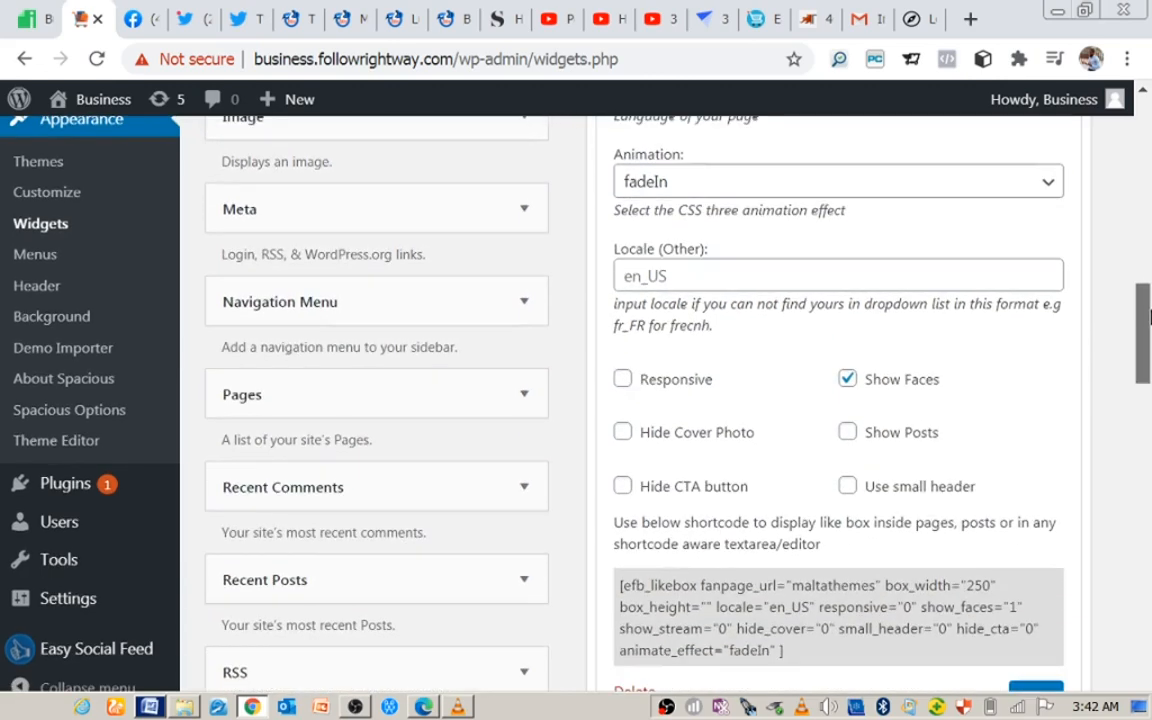
{"action": "left_click", "coordinate": [623, 382]}
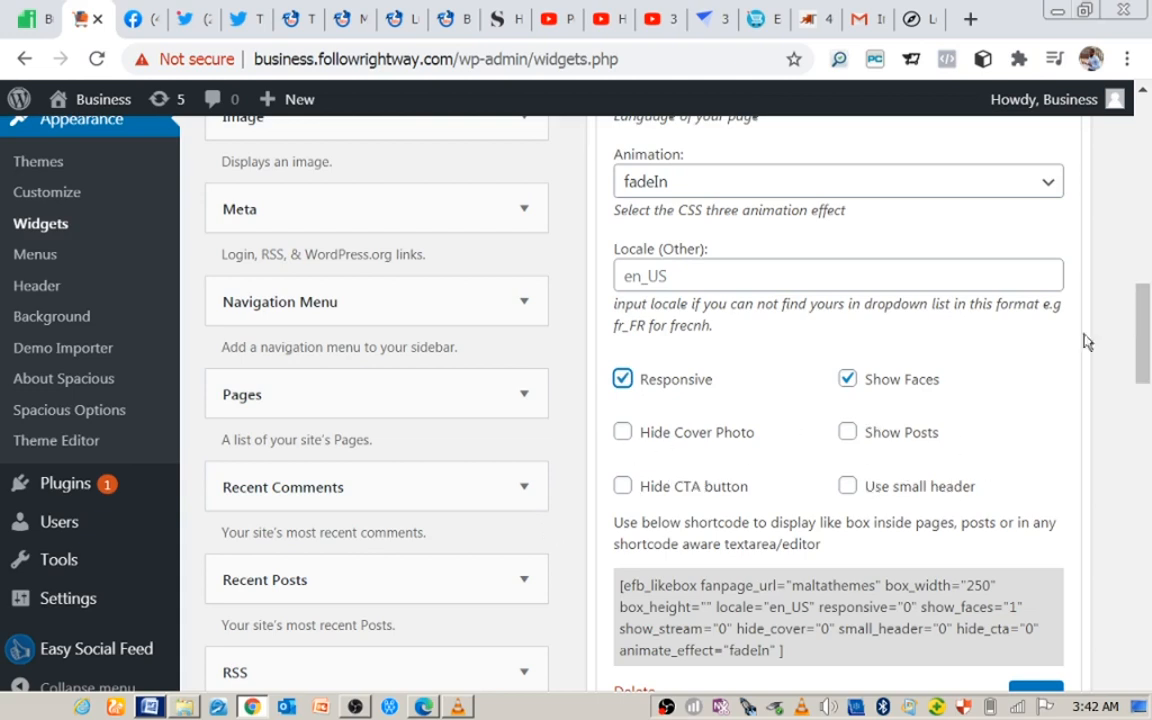
{"action": "left_click_drag", "start_coordinate": [1141, 329], "coordinate": [1147, 380]}
{"action": "left_click", "coordinate": [1034, 396]}
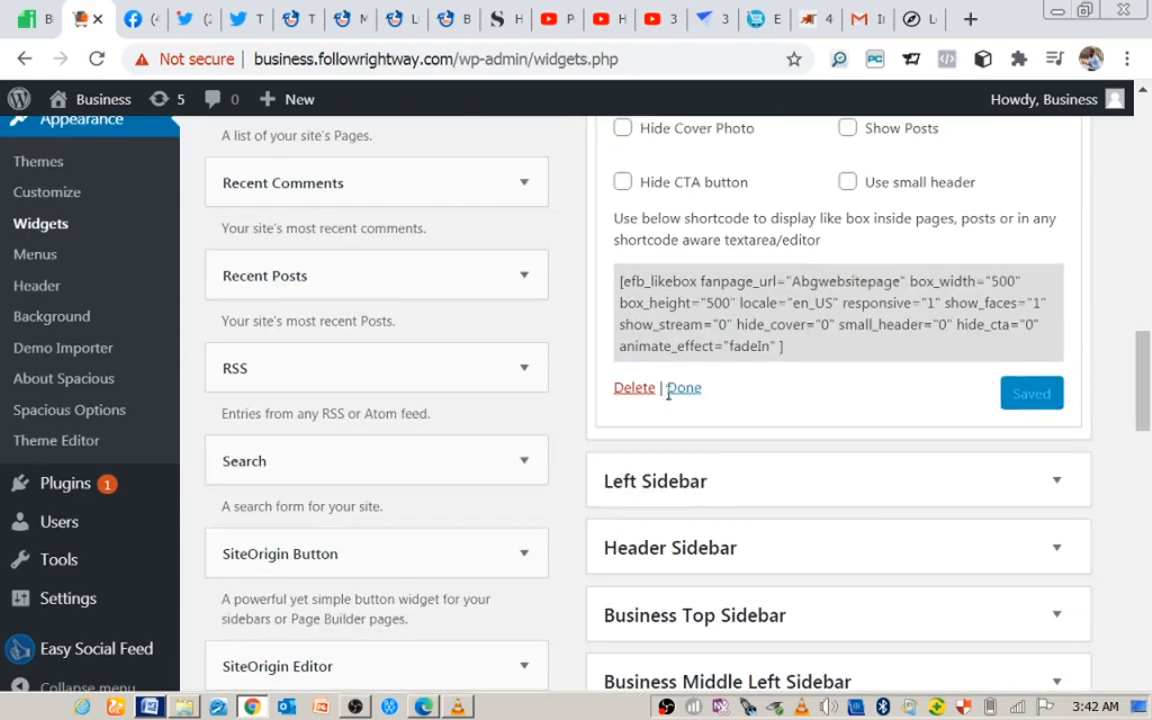
{"action": "left_click", "coordinate": [684, 392]}
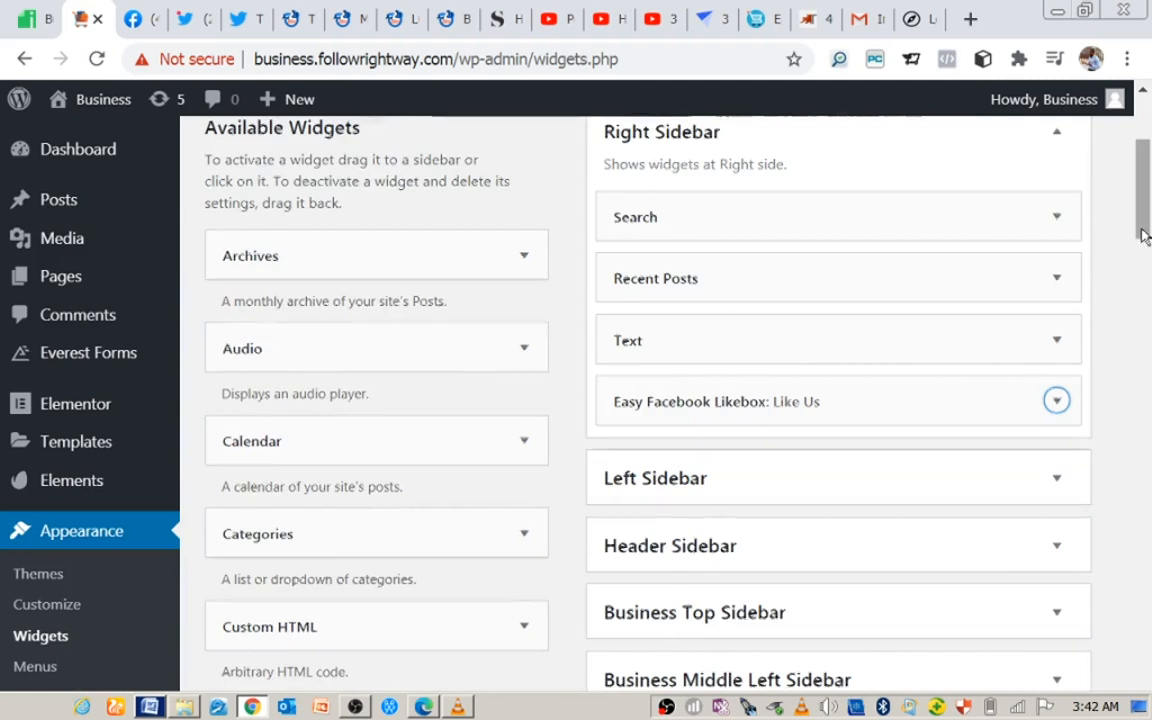
Reorder the Right Sidebar widgets to Search, Easy Facebook Likebox, Text and Recent Posts
{"action": "left_click_drag", "start_coordinate": [1144, 231], "coordinate": [1143, 224]}
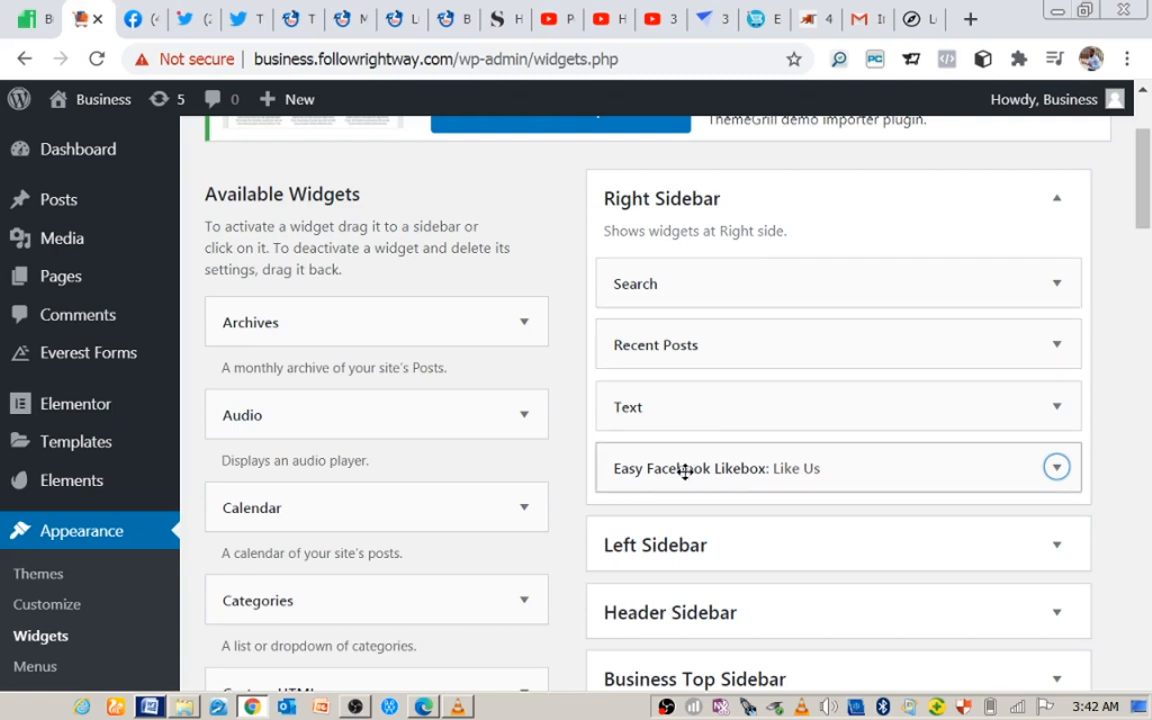
{"action": "left_click_drag", "start_coordinate": [685, 471], "coordinate": [682, 334]}
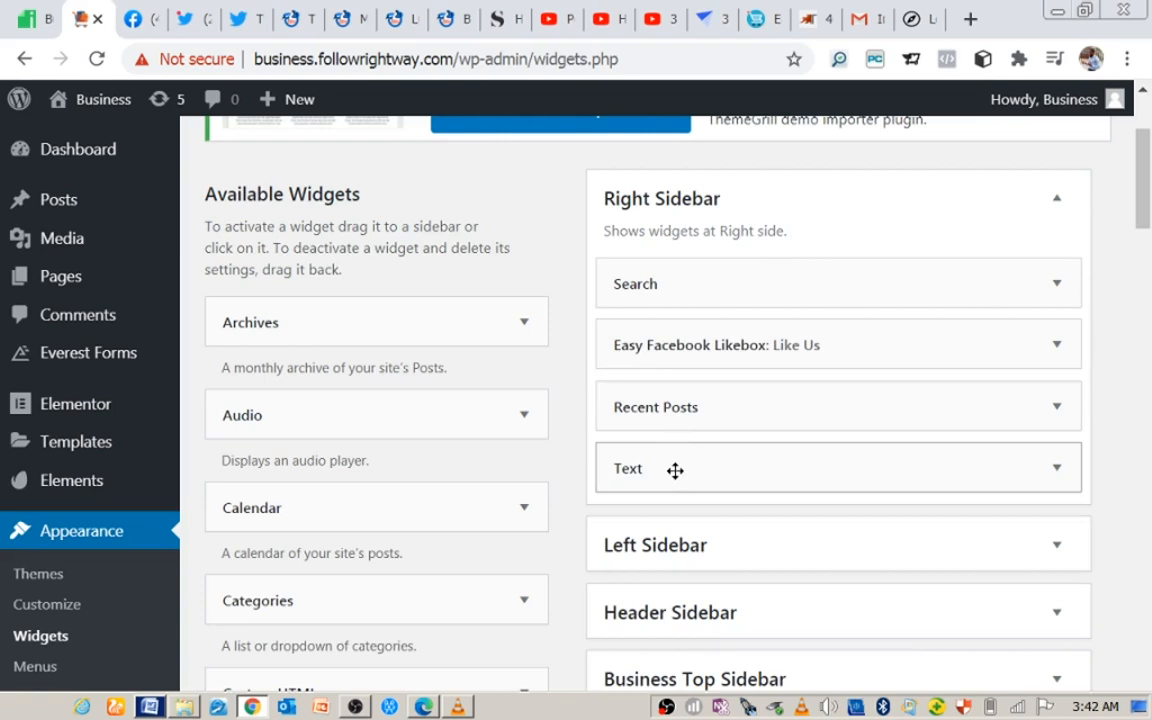
{"action": "left_click_drag", "start_coordinate": [675, 471], "coordinate": [673, 402]}
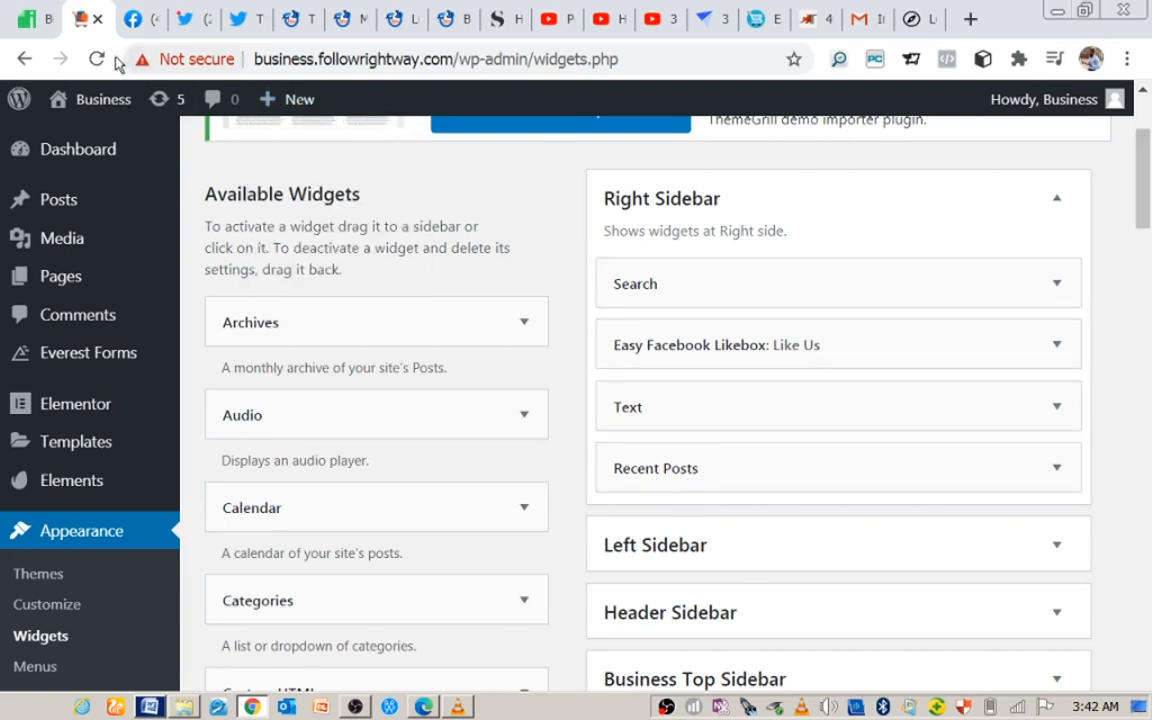
{"action": "mouse_move", "coordinate": [98, 101]}
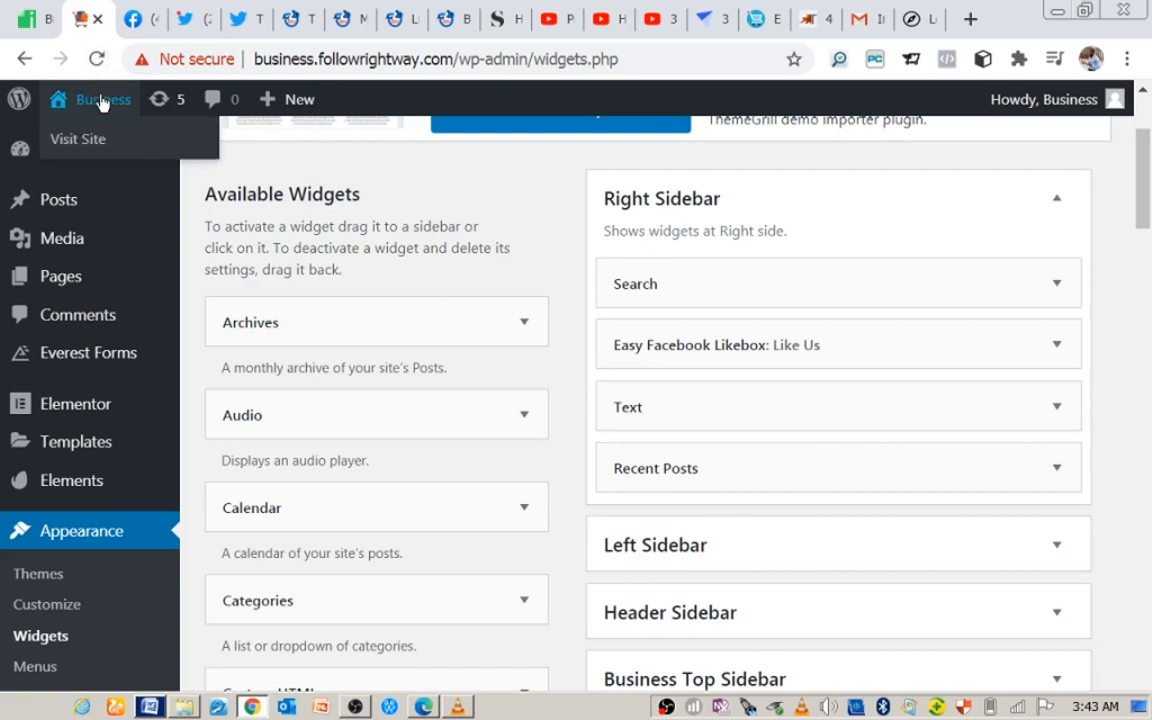
{"action": "left_click", "coordinate": [80, 140]}
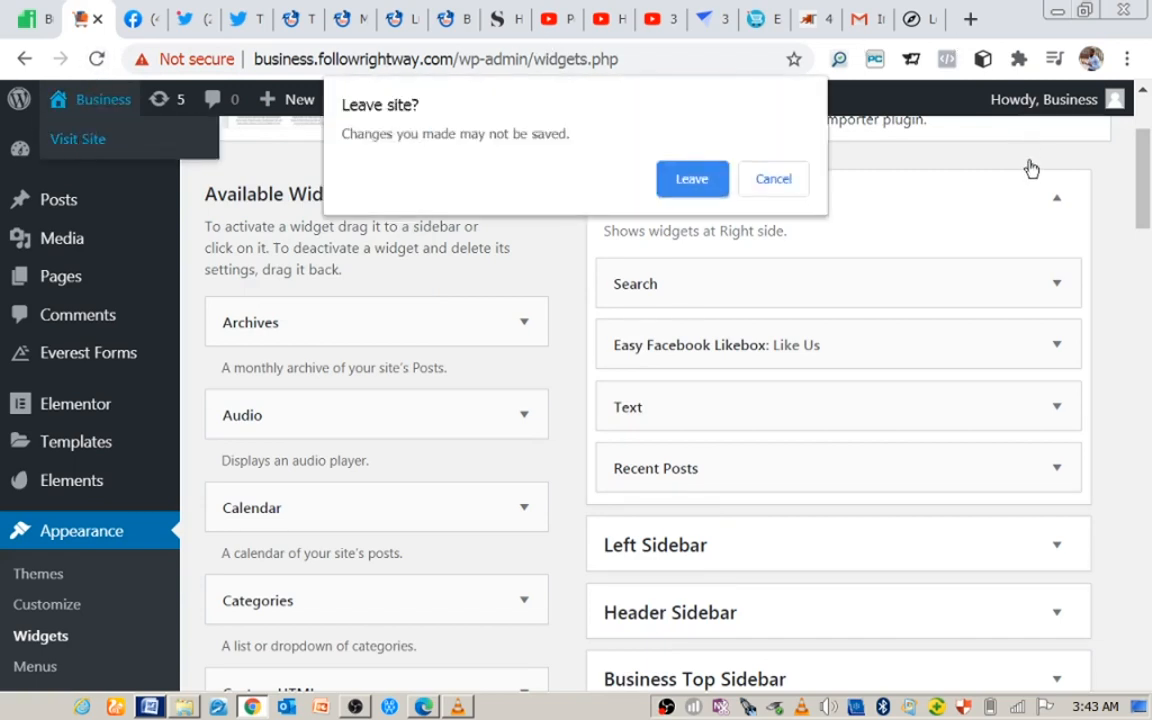
{"action": "left_click", "coordinate": [773, 182]}
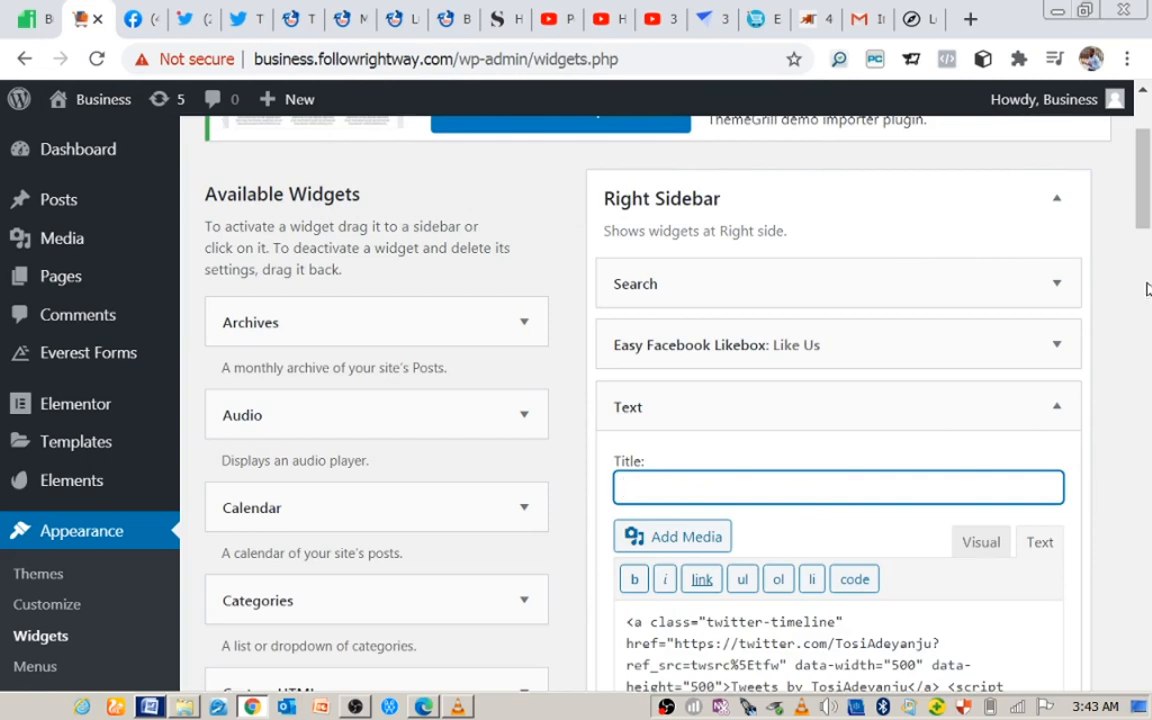
Save the Text widget with the Twitter timeline code in the Right Sidebar and collapse it
{"action": "left_click_drag", "start_coordinate": [1141, 236], "coordinate": [1145, 288]}
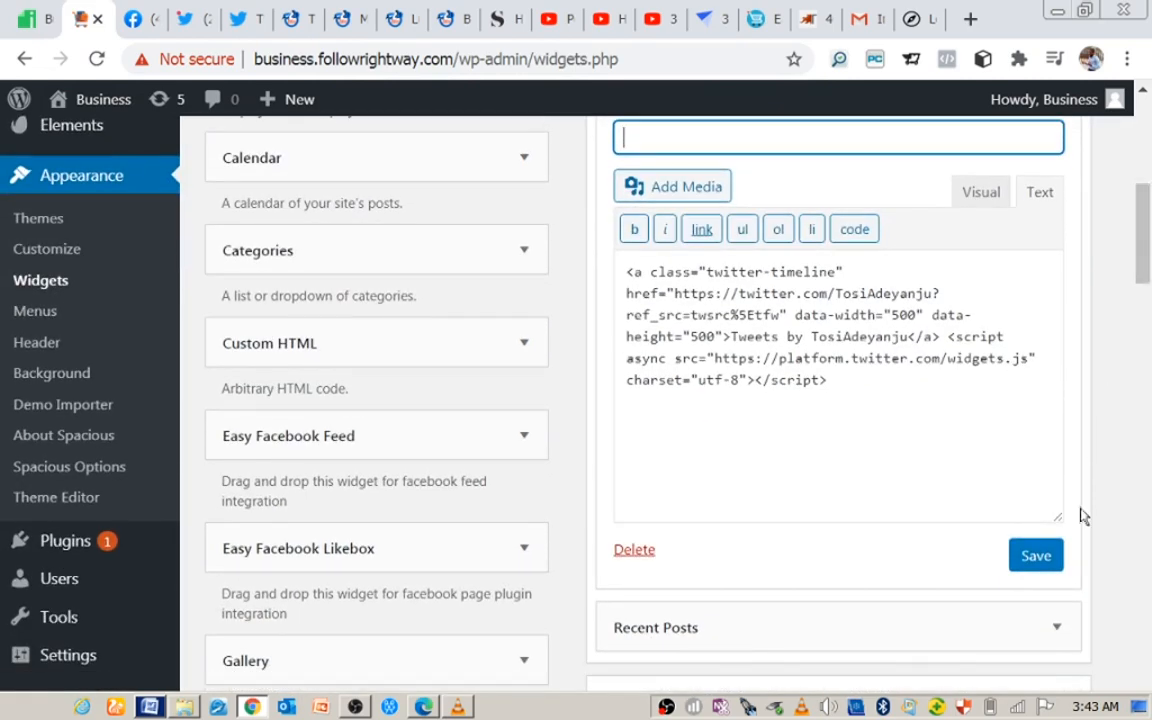
{"action": "left_click", "coordinate": [1036, 555]}
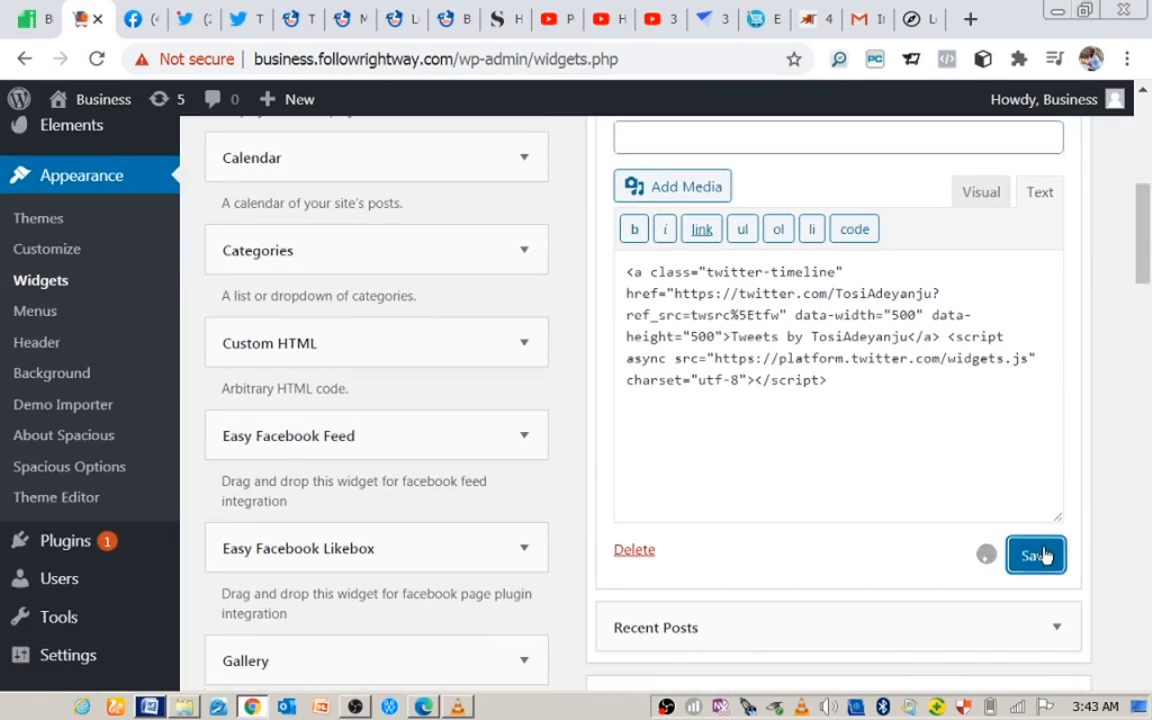
{"action": "left_click", "coordinate": [680, 550]}
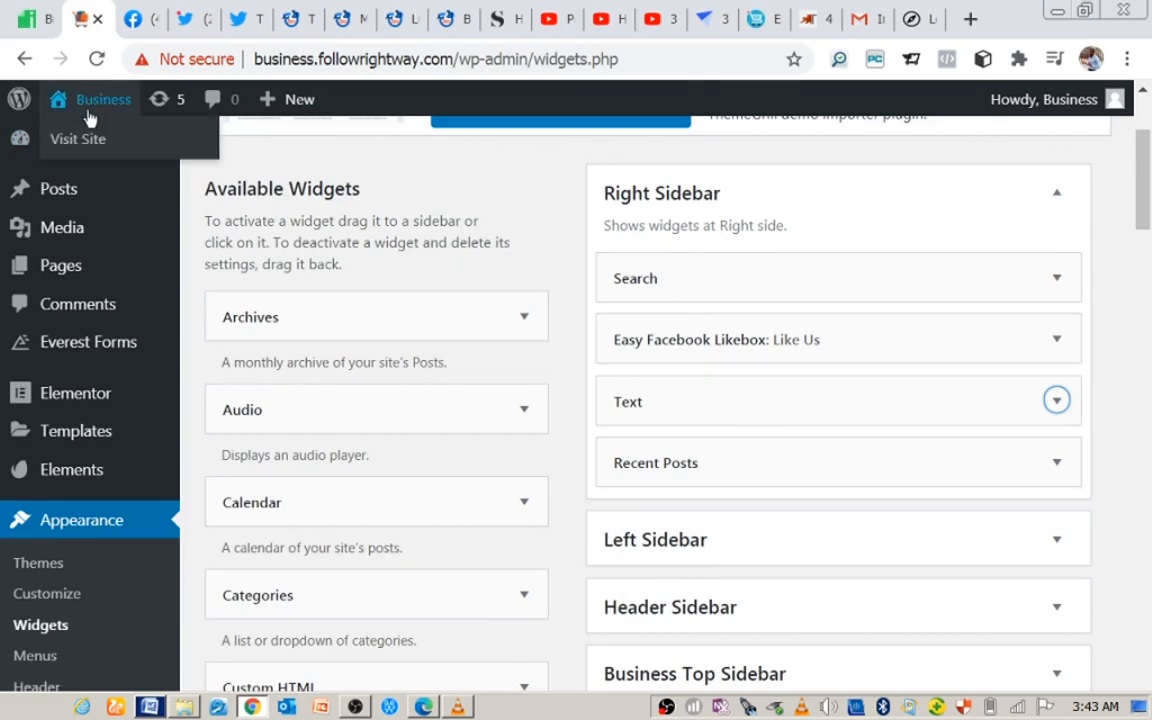
Visit the live site's Blog page and examine the Like Us box, Twitter timeline and Recent Posts in its sidebar
{"action": "left_click", "coordinate": [85, 138]}
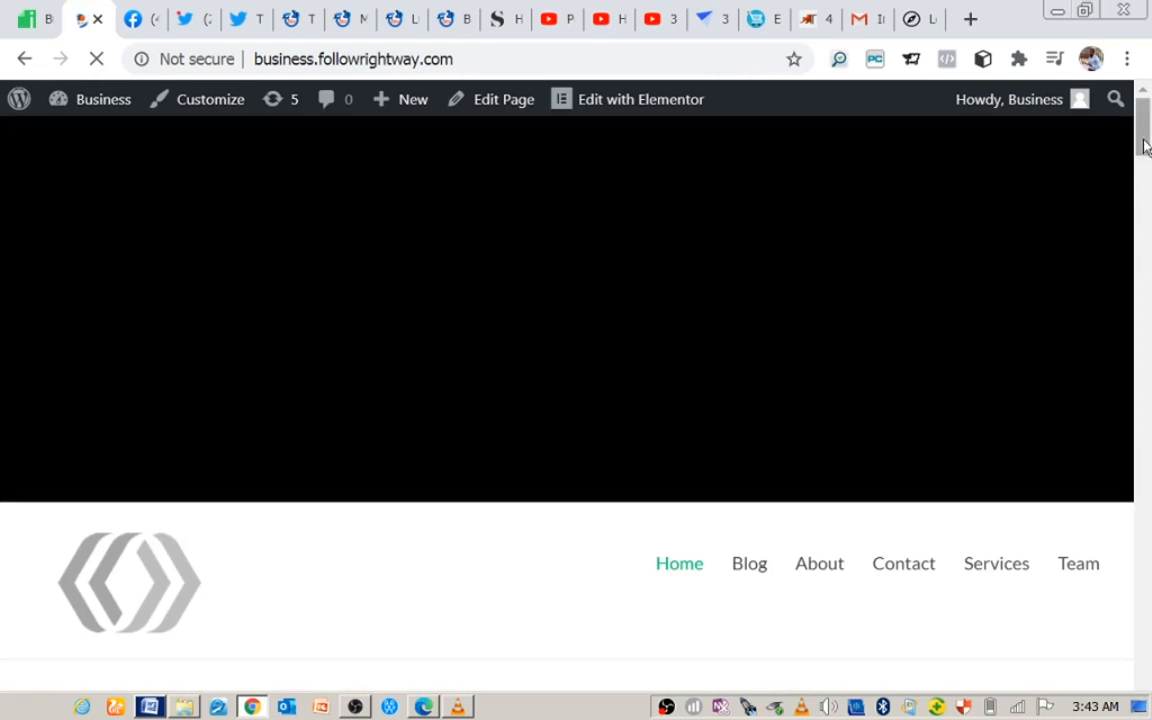
{"action": "mouse_move", "coordinate": [1144, 140]}
{"action": "left_mouse_down"}
{"action": "mouse_move", "coordinate": [1145, 190]}
{"action": "mouse_move", "coordinate": [1145, 150]}
{"action": "left_mouse_up"}
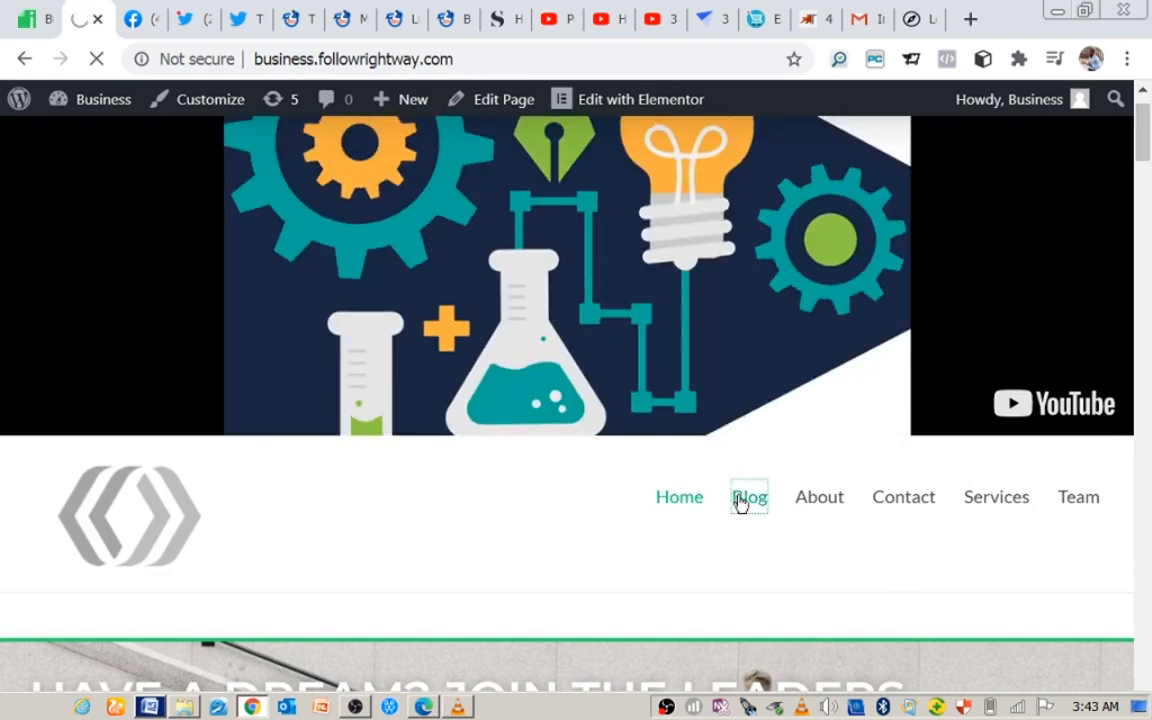
{"action": "left_click", "coordinate": [740, 502]}
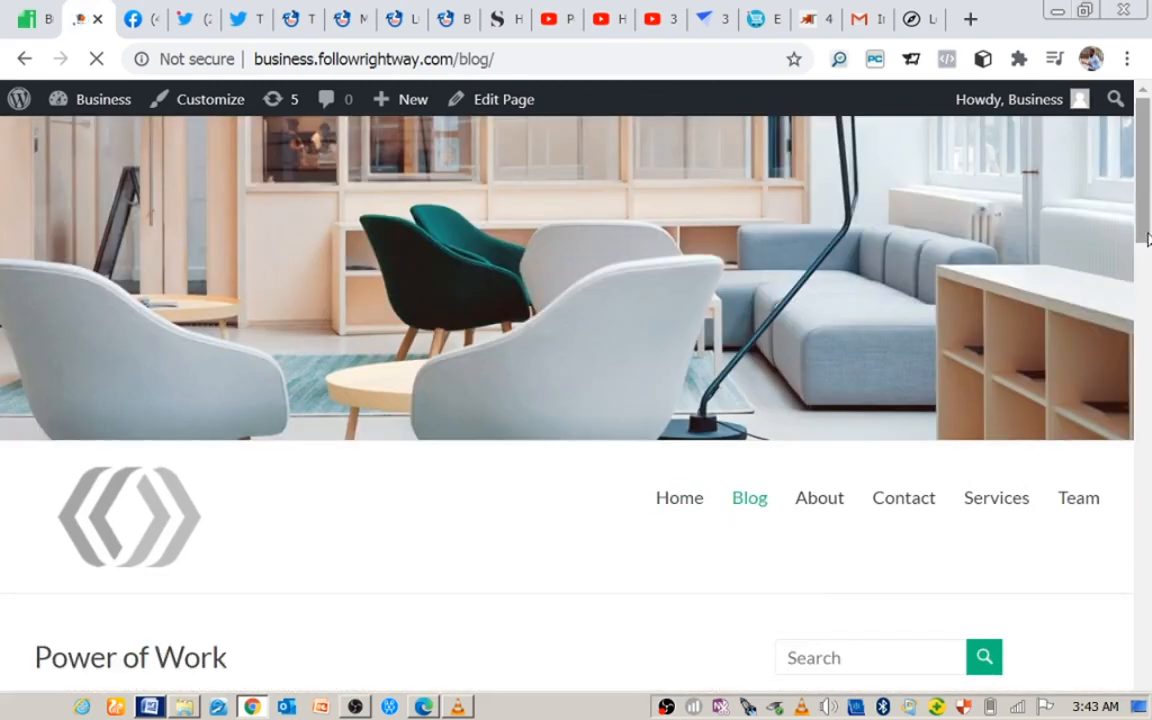
{"action": "left_click_drag", "start_coordinate": [1148, 238], "coordinate": [1150, 268]}
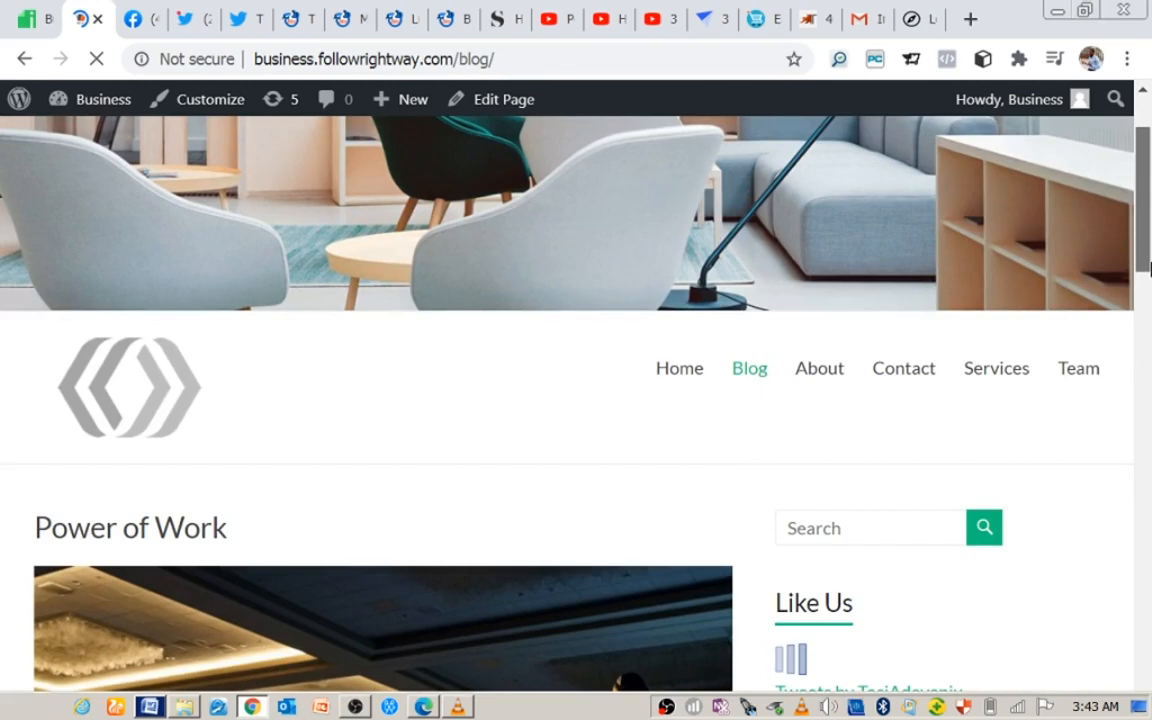
{"action": "left_click_drag", "start_coordinate": [1150, 268], "coordinate": [1150, 385]}
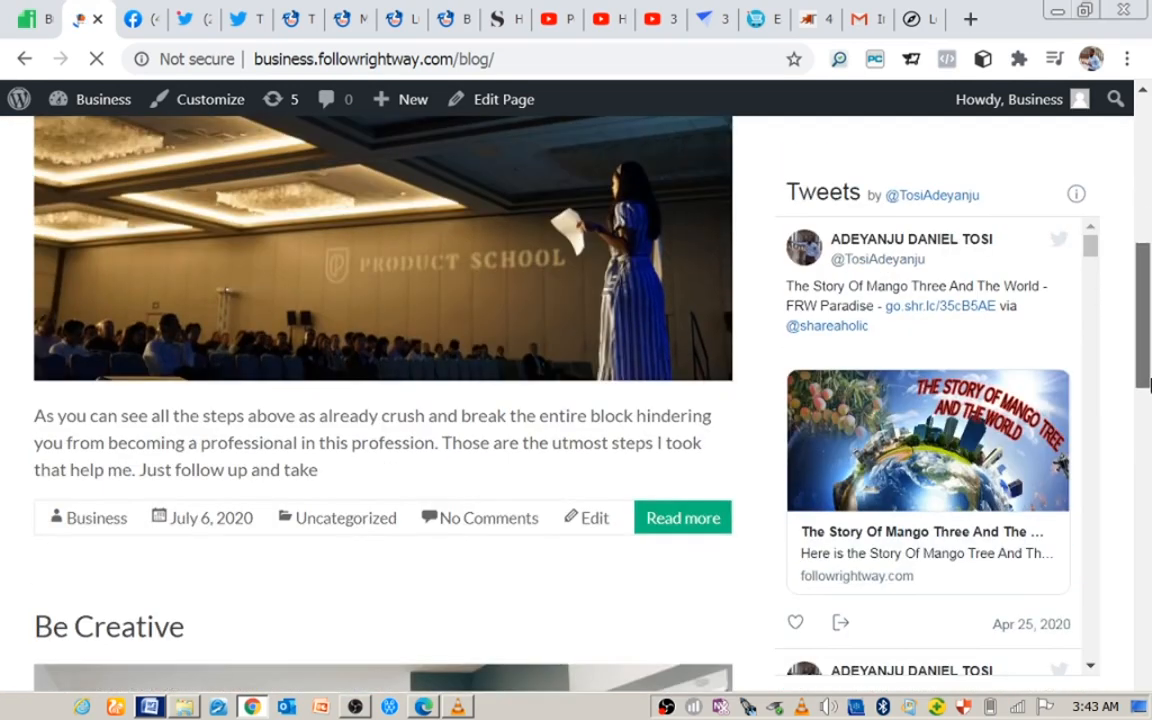
{"action": "left_click_drag", "start_coordinate": [1150, 385], "coordinate": [1150, 590]}
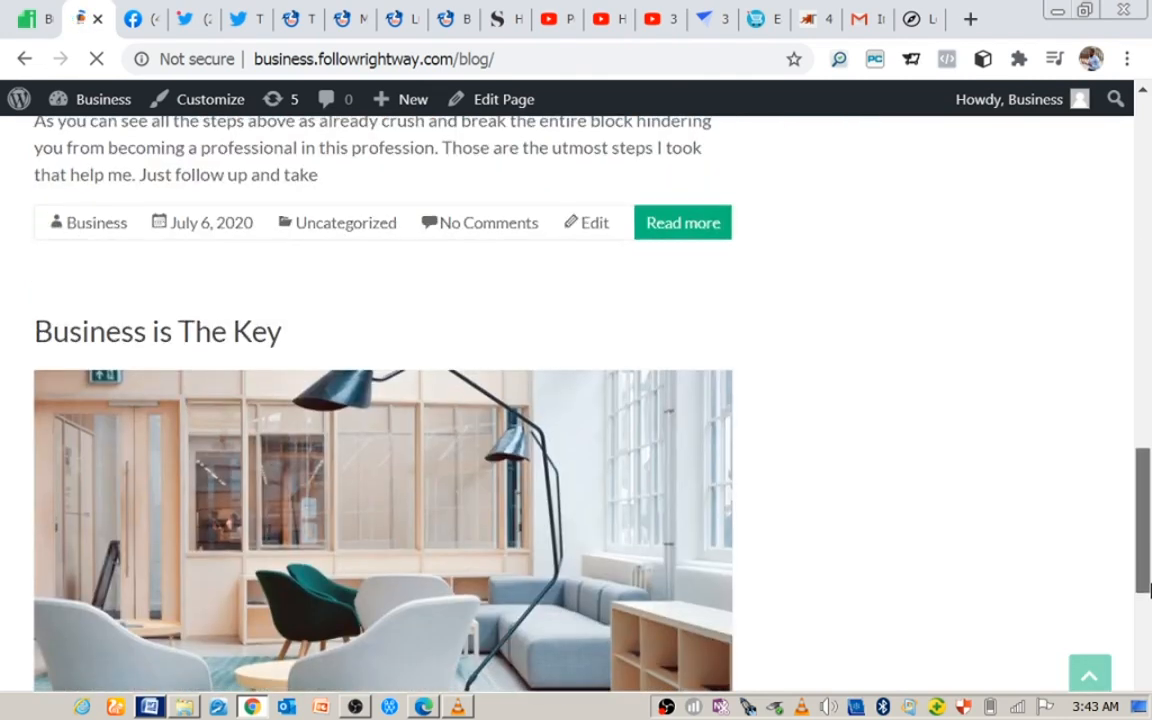
{"action": "left_click_drag", "start_coordinate": [1150, 590], "coordinate": [1148, 685]}
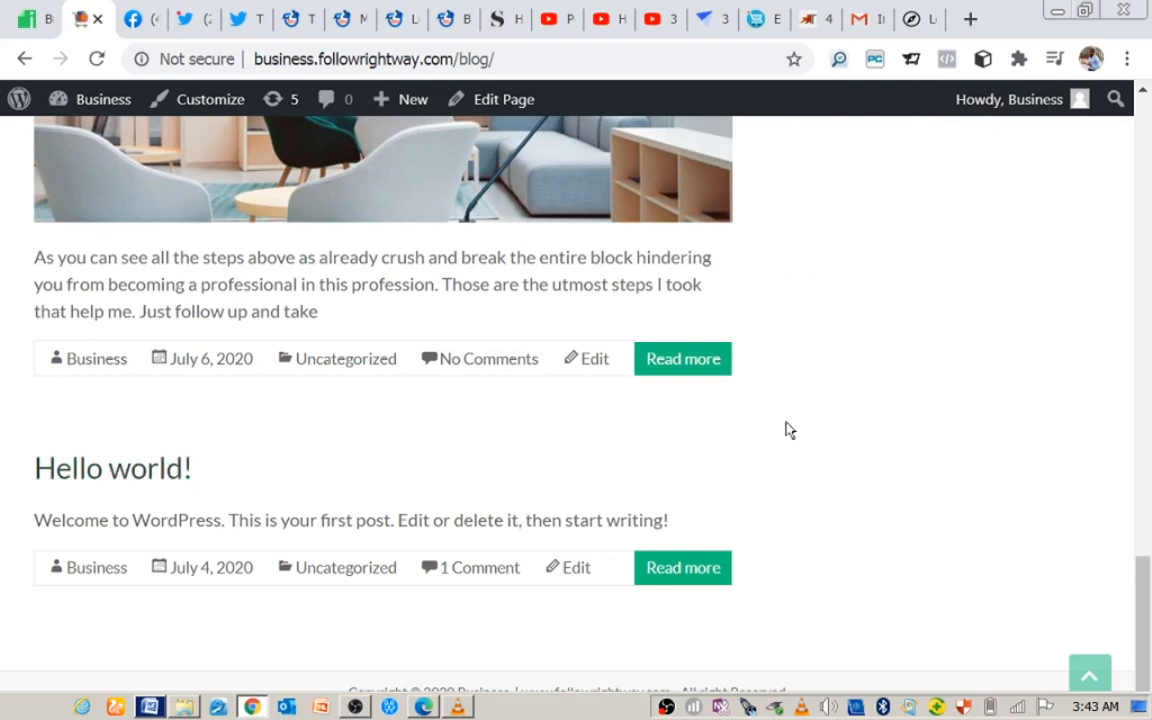
{"action": "left_click_drag", "start_coordinate": [1144, 610], "coordinate": [1100, 278]}
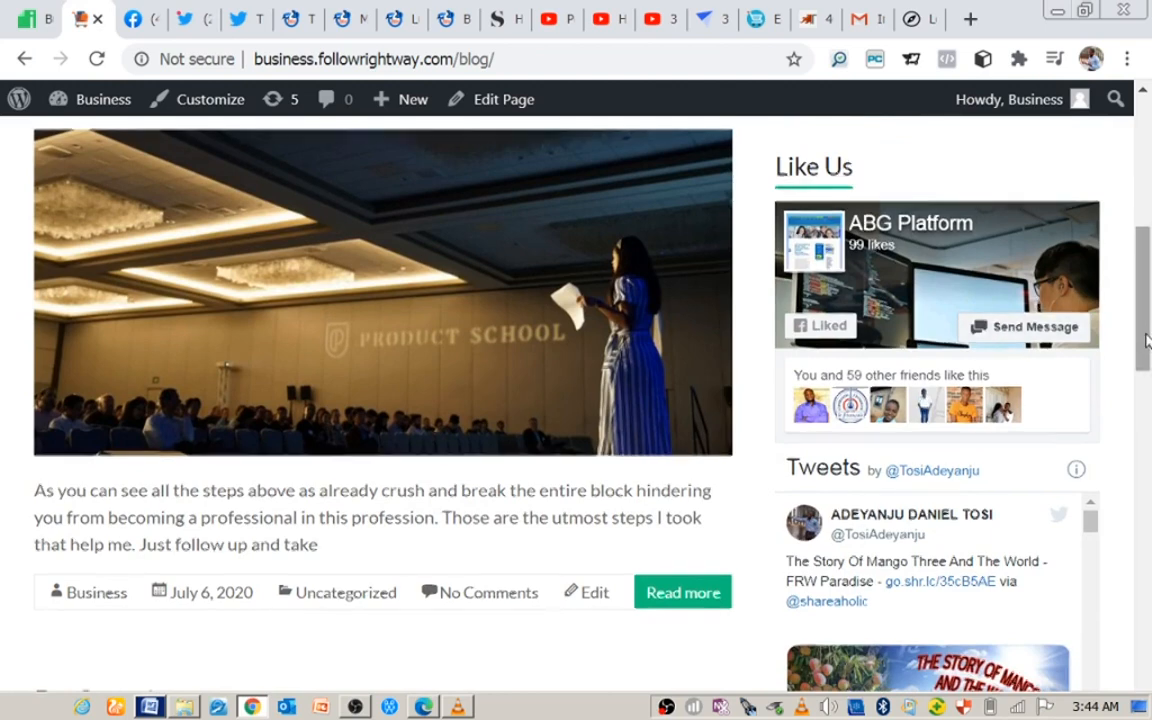
{"action": "scroll", "coordinate": [1147, 340], "scroll_direction": "down", "scroll_amount": 2}
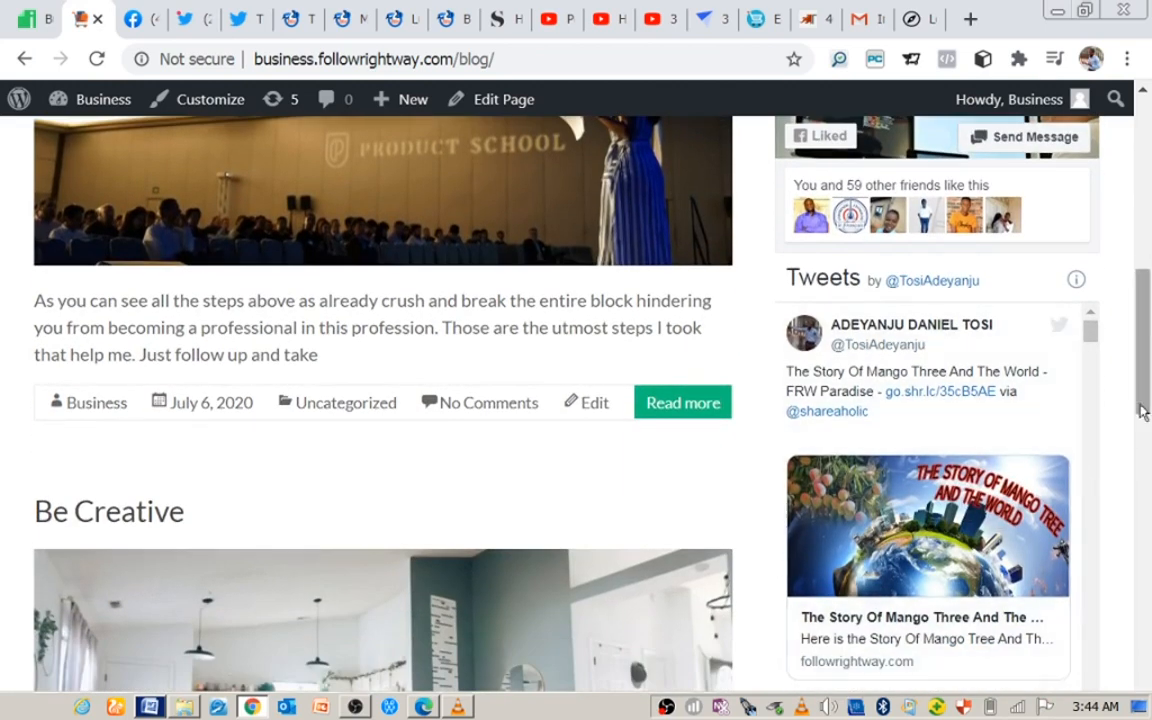
{"action": "left_click_drag", "start_coordinate": [1143, 412], "coordinate": [1147, 527]}
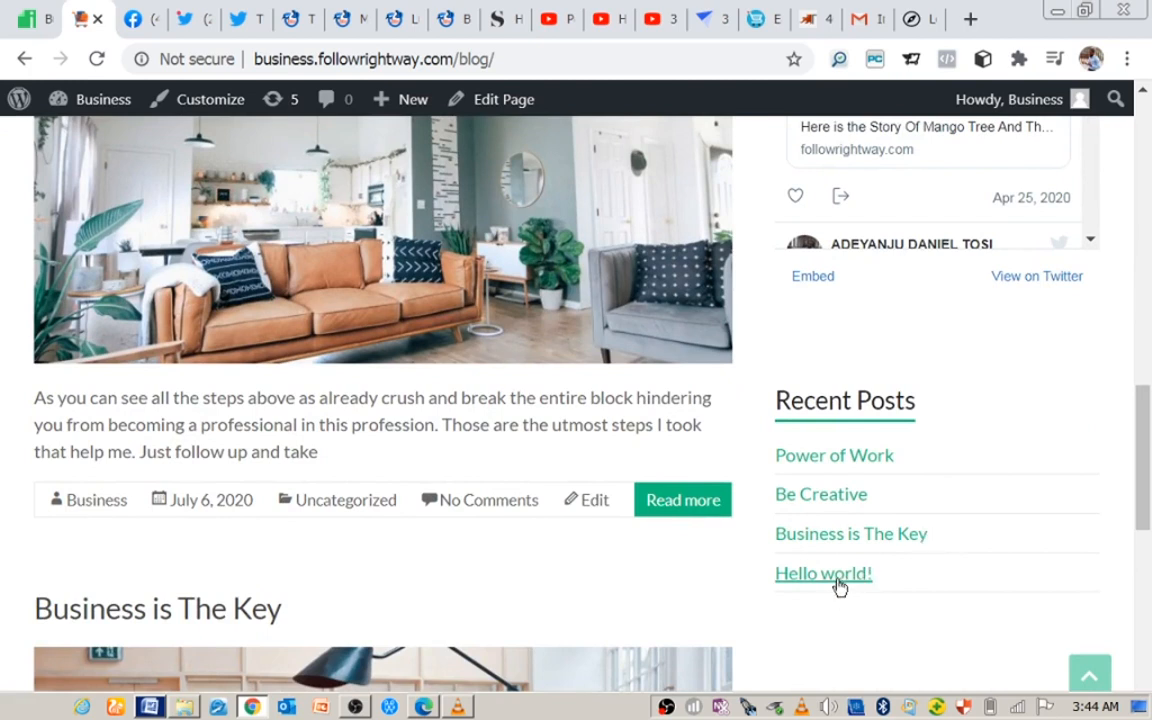
Return to the WordPress dashboard, list all posts and move the "Hello world!" post to the trash
{"action": "mouse_move", "coordinate": [110, 105]}
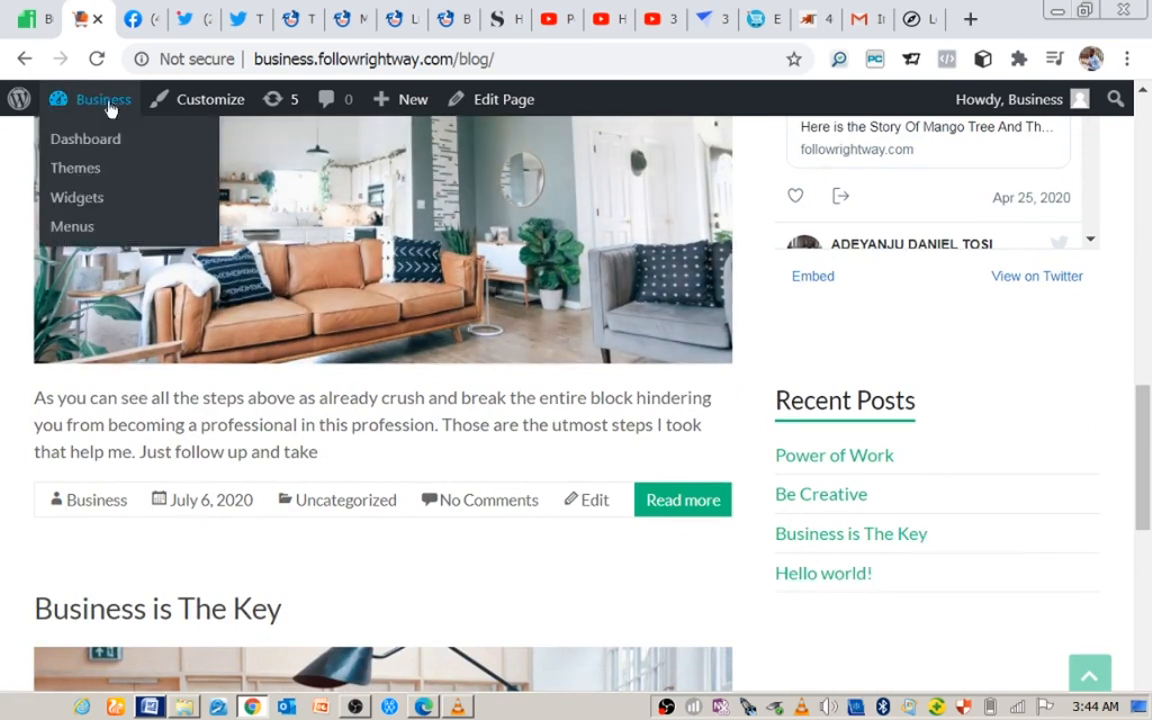
{"action": "left_click", "coordinate": [100, 140]}
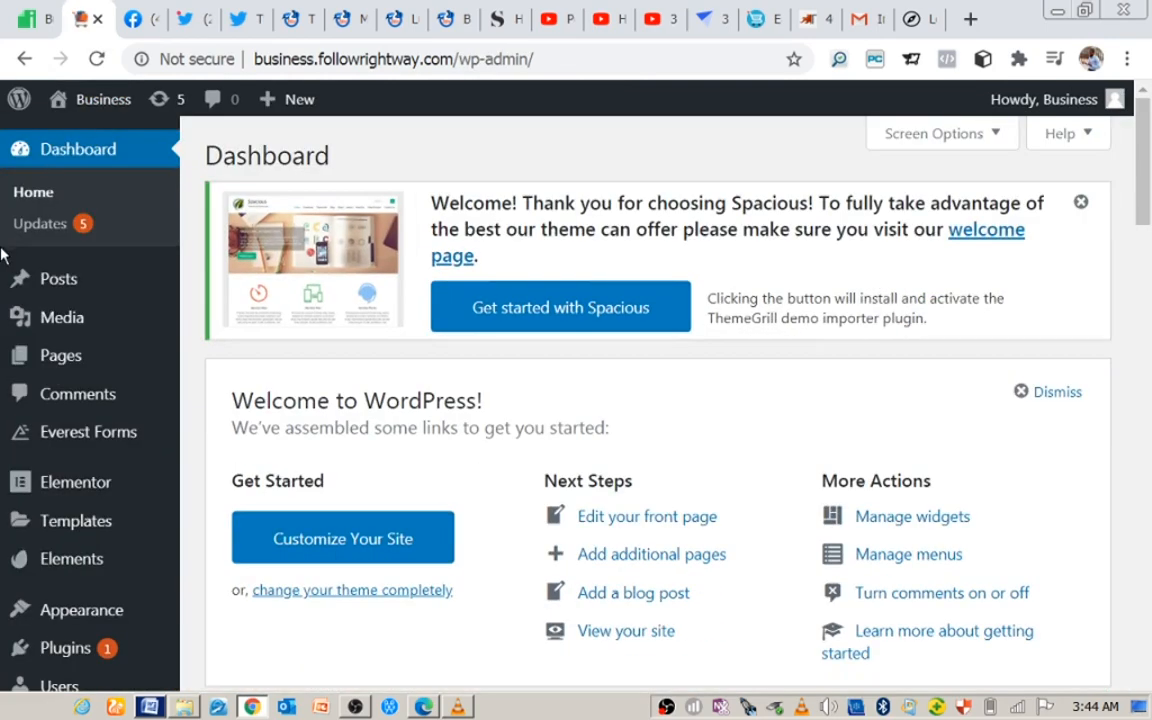
{"action": "mouse_move", "coordinate": [46, 281]}
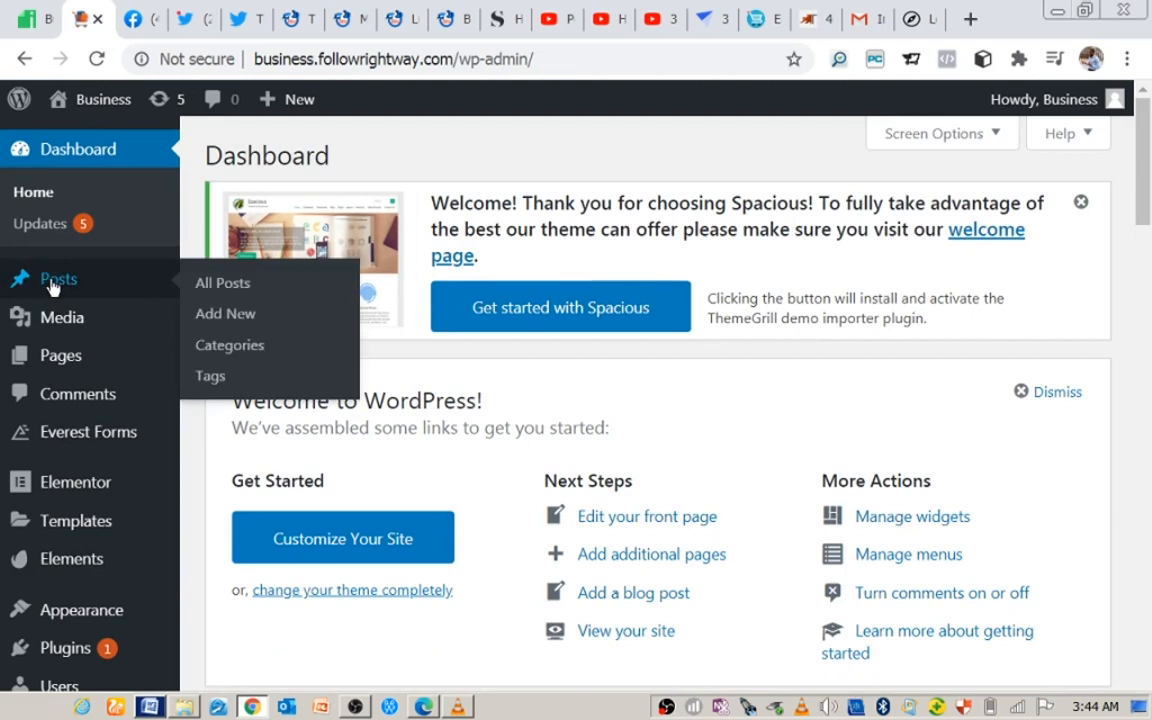
{"action": "left_click", "coordinate": [212, 287]}
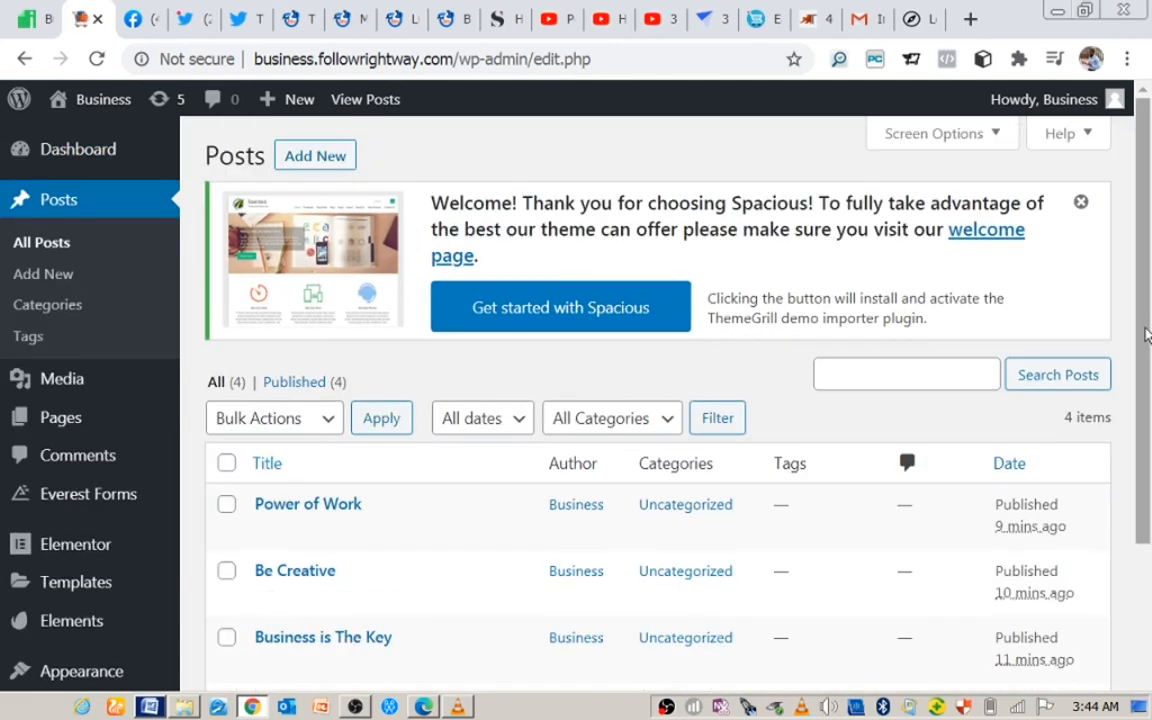
{"action": "scroll", "coordinate": [1147, 335], "scroll_direction": "down", "scroll_amount": 3}
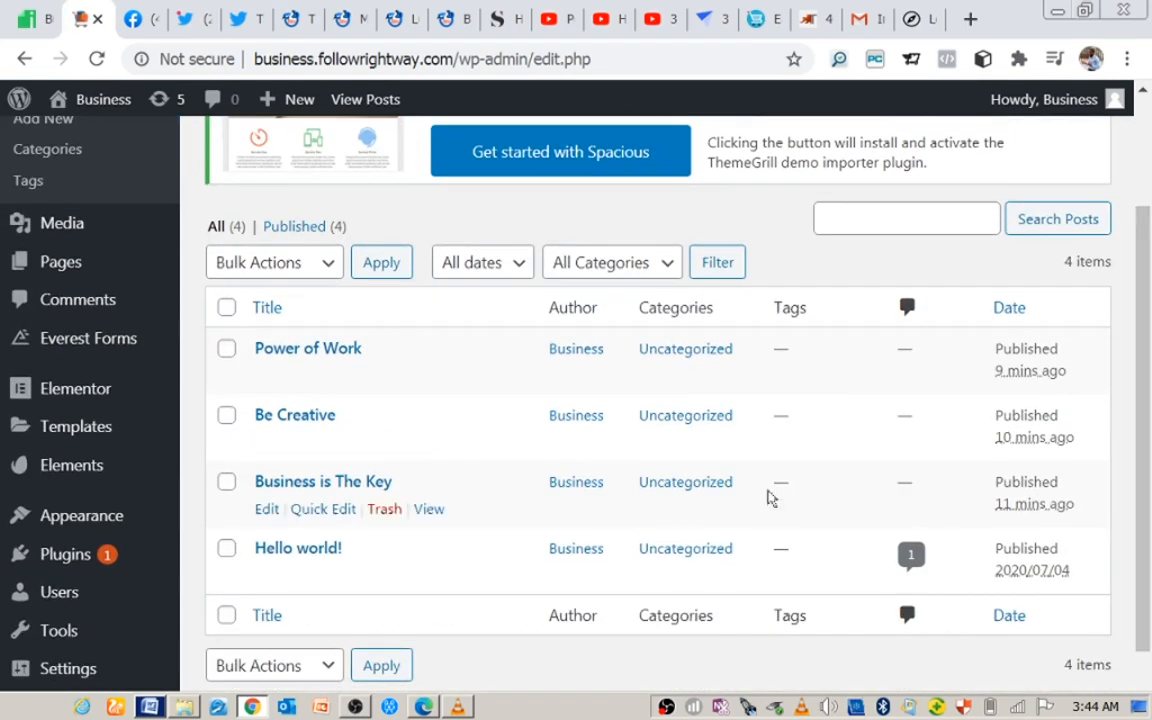
{"action": "left_click", "coordinate": [384, 577]}
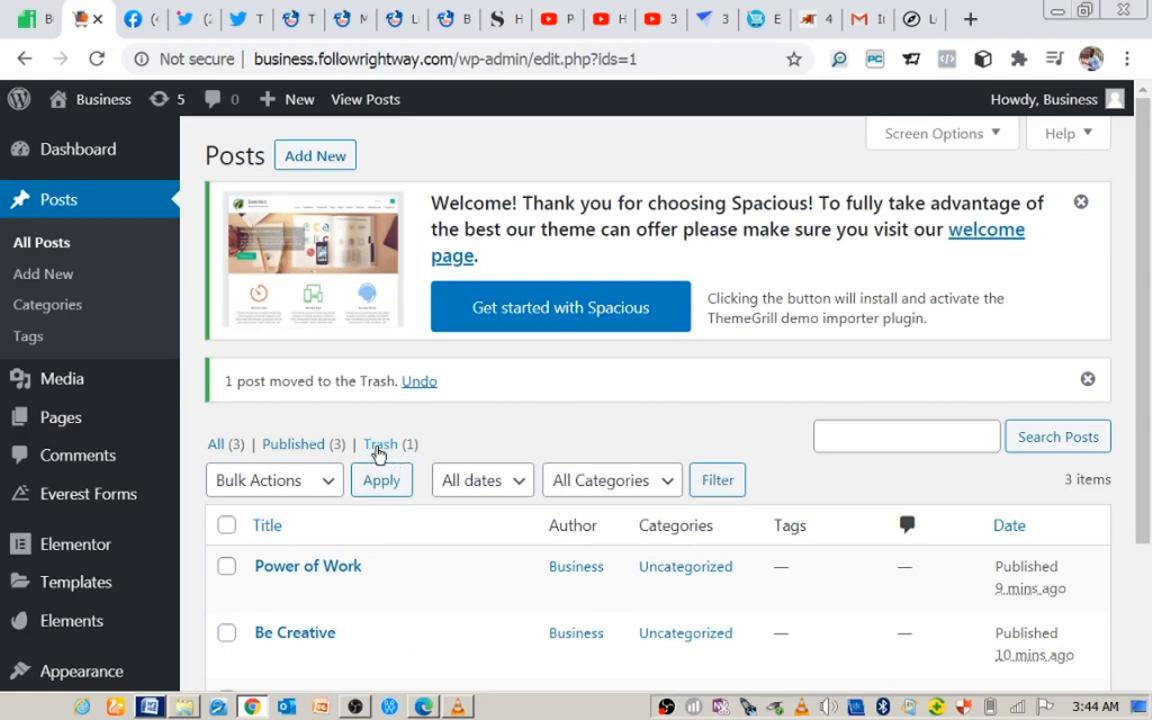
{"action": "left_click_drag", "start_coordinate": [1144, 319], "coordinate": [1148, 519]}
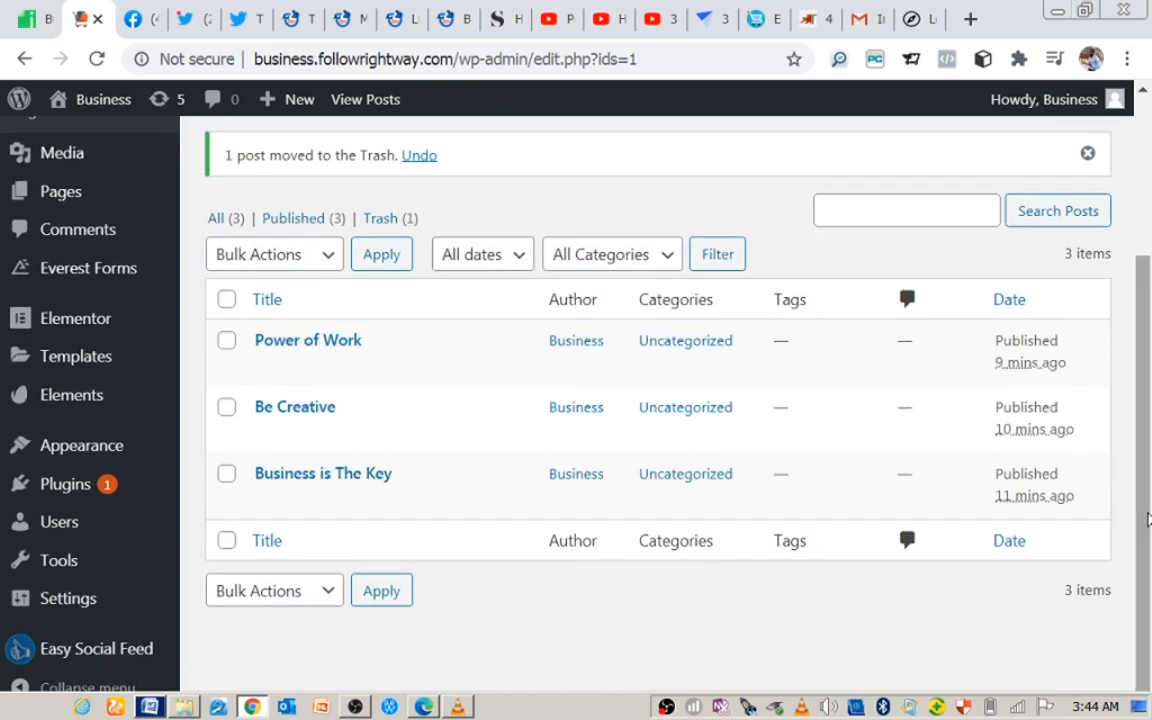